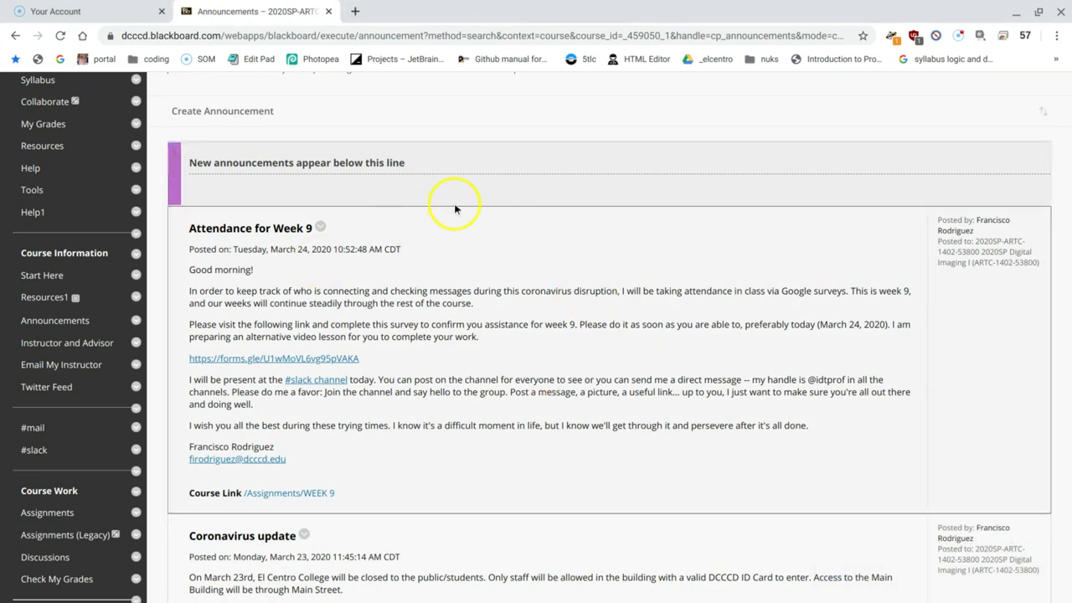
- Open the WEEK 9 assignments linked in the "Attendance for Week 9" announcement
scroll(453, 213, down, 1)
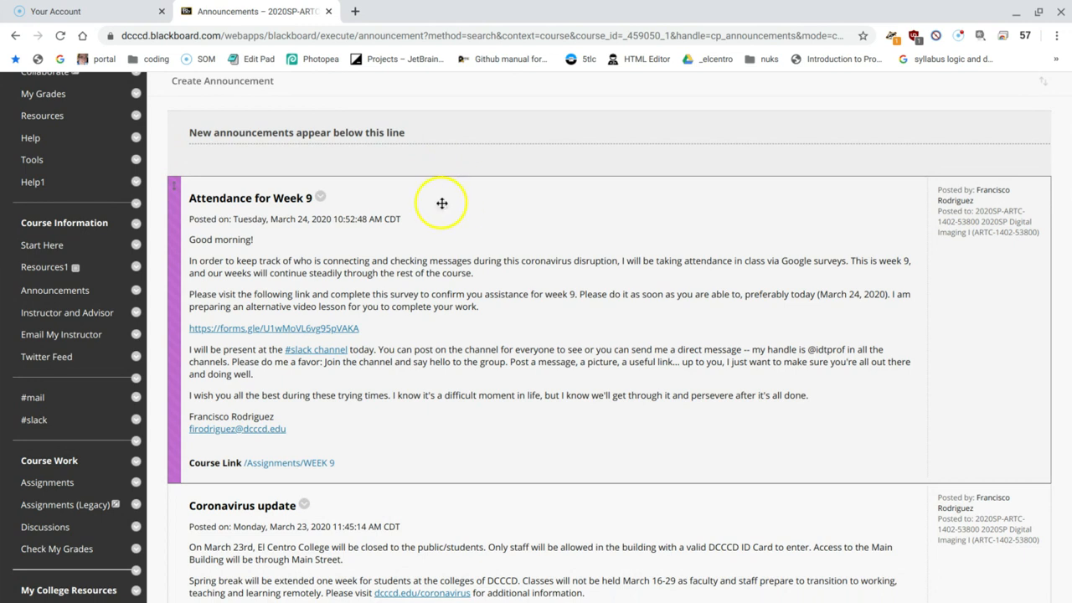
scroll(444, 219, down, 2)
scroll(449, 220, down, 4)
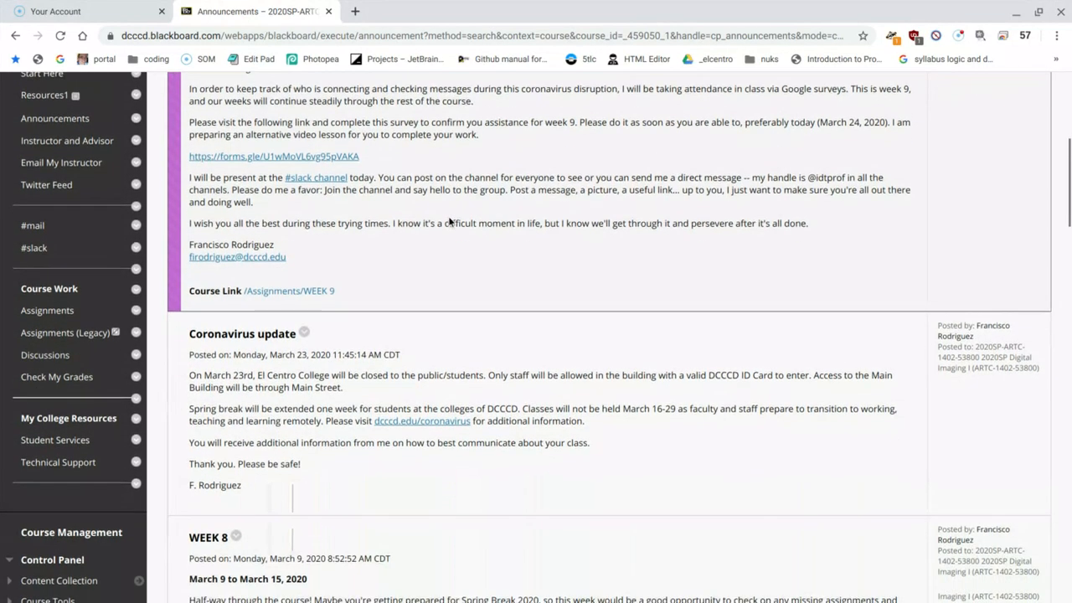
scroll(334, 249, up, 1)
scroll(334, 249, up, 1)
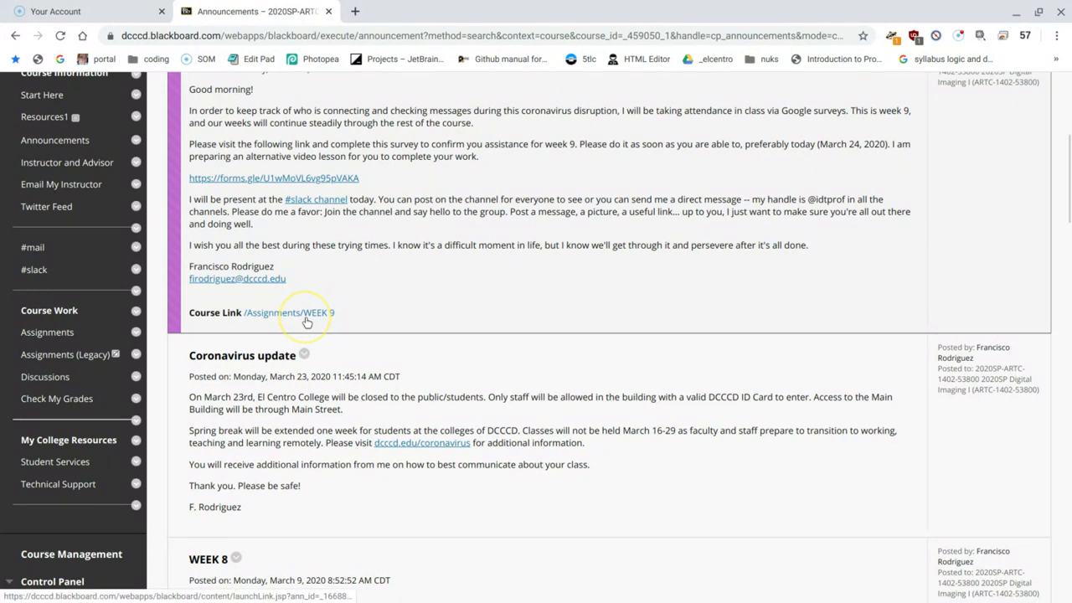
click(307, 321)
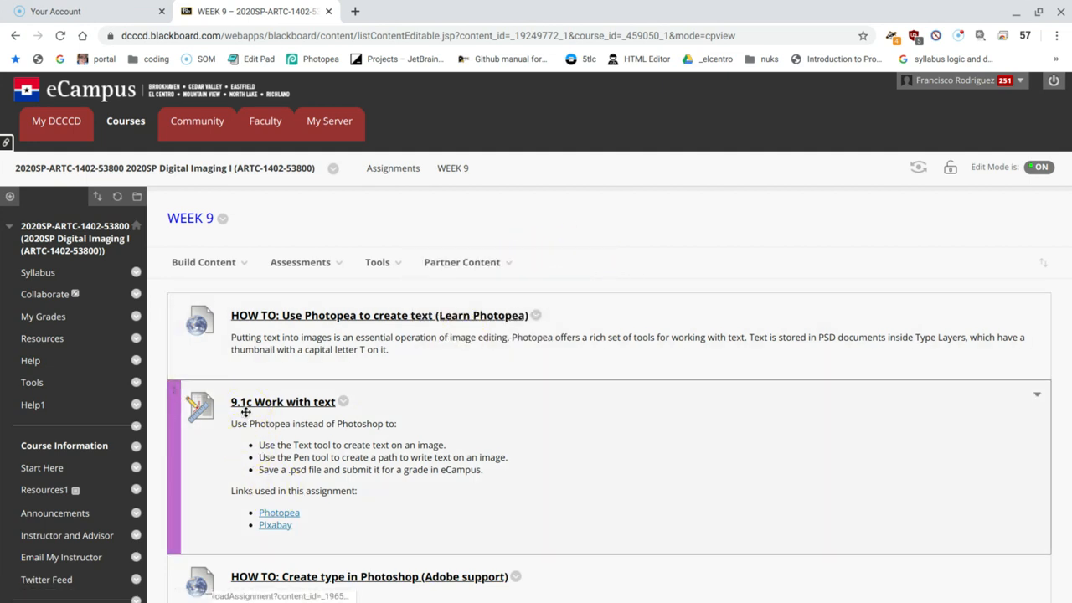
- Open Photopea from the links of the "9.1c Work with text" assignment and dismiss its introduction banner
click(256, 403)
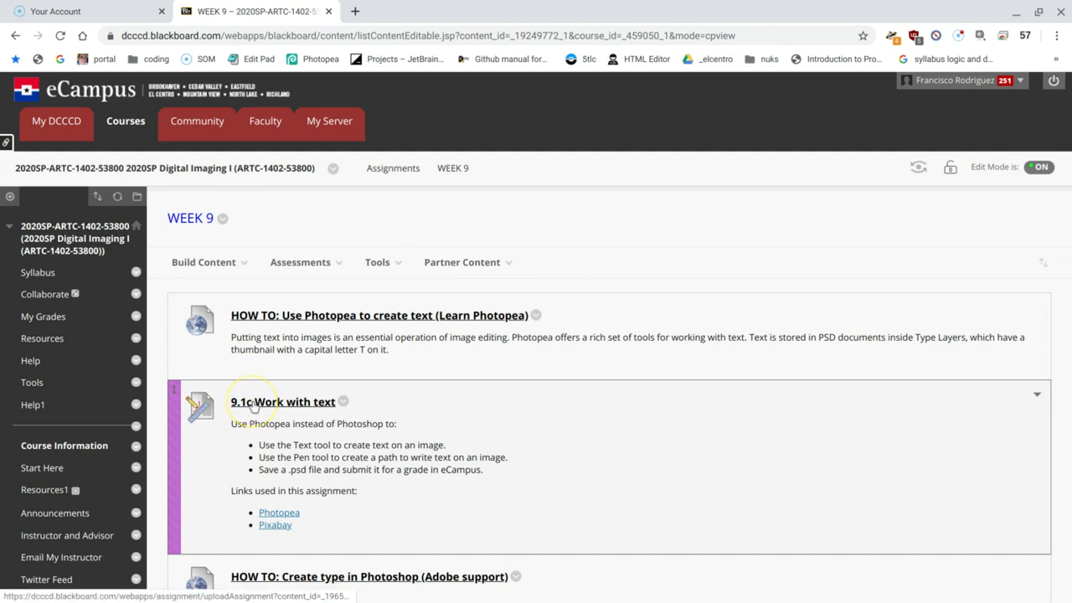
click(265, 425)
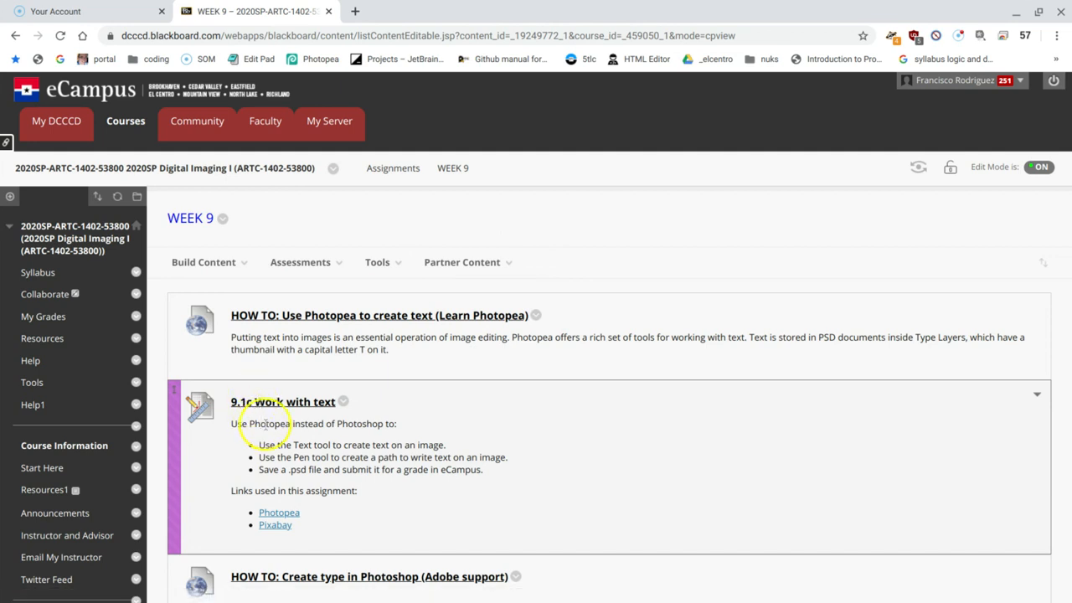
scroll(425, 369, down, 4)
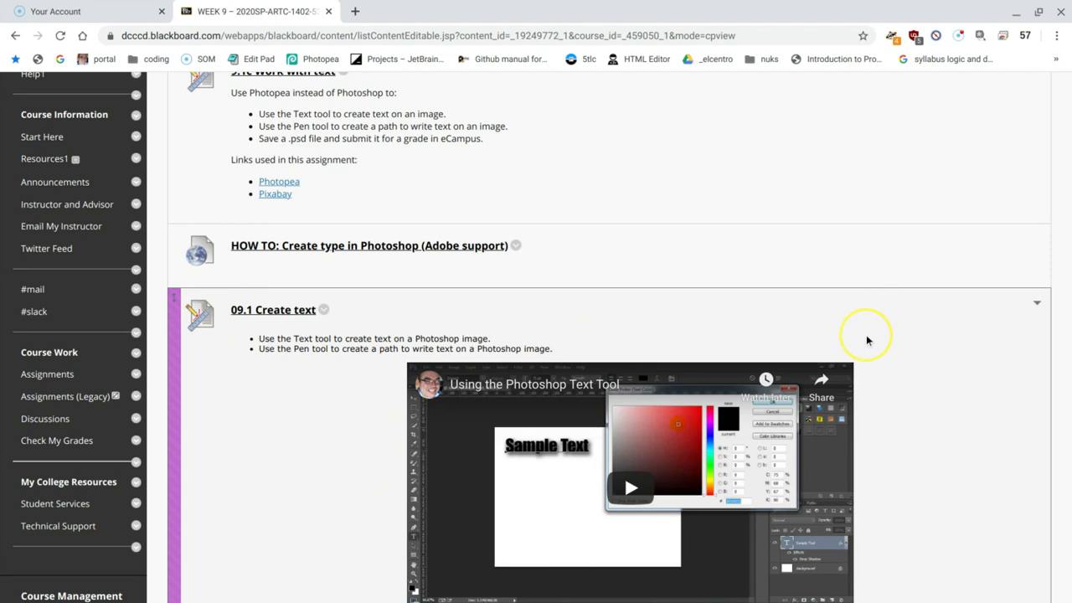
scroll(758, 326, up, 2)
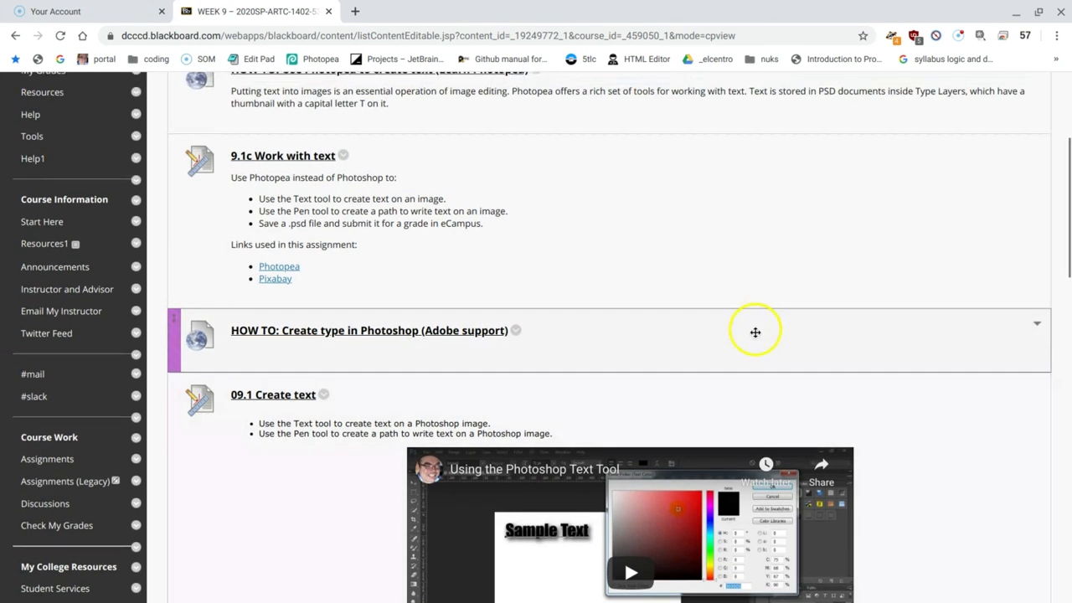
scroll(595, 358, up, 1)
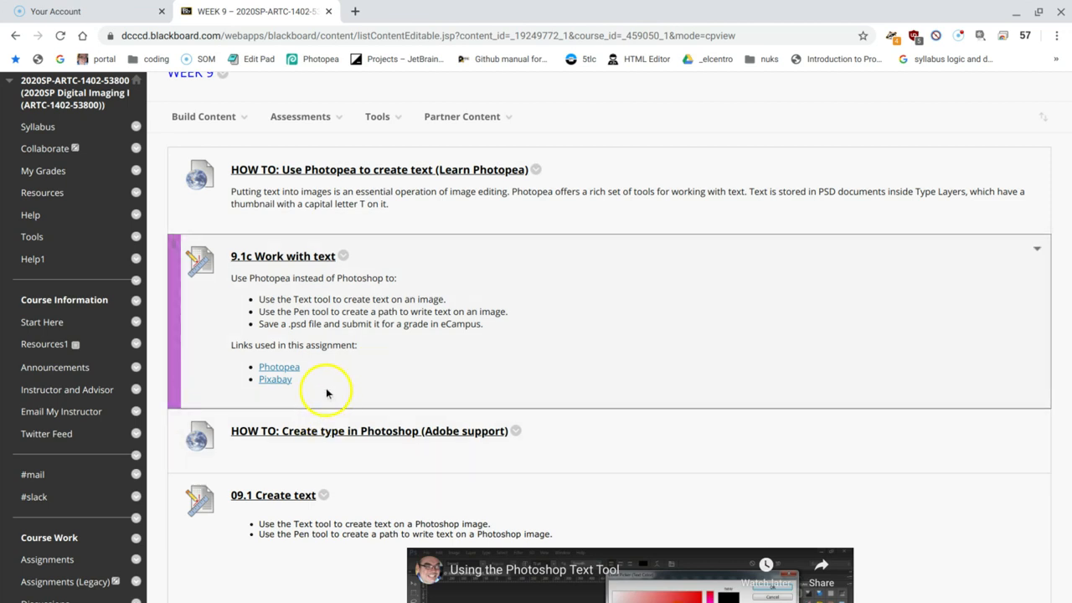
click(279, 372)
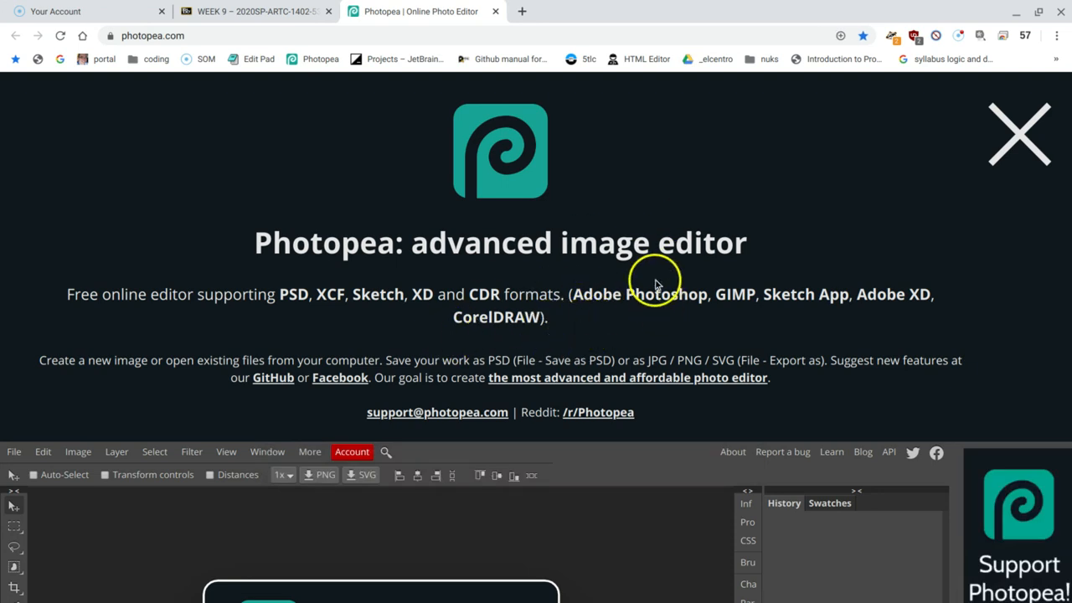
click(1018, 128)
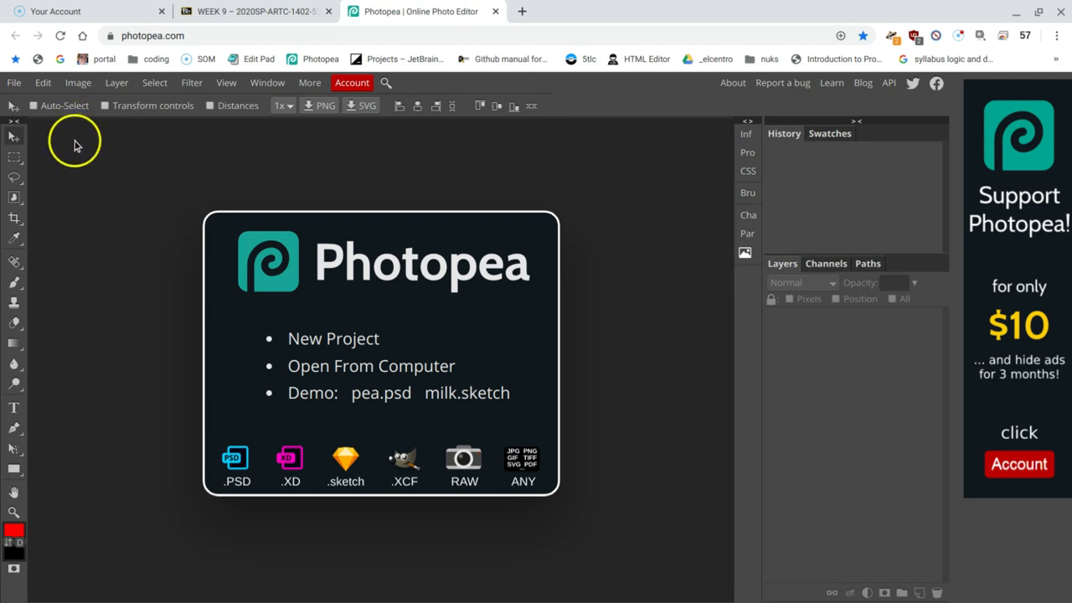
- Start a new project named week09-1 and set its resolution to 100 DPI
click(14, 83)
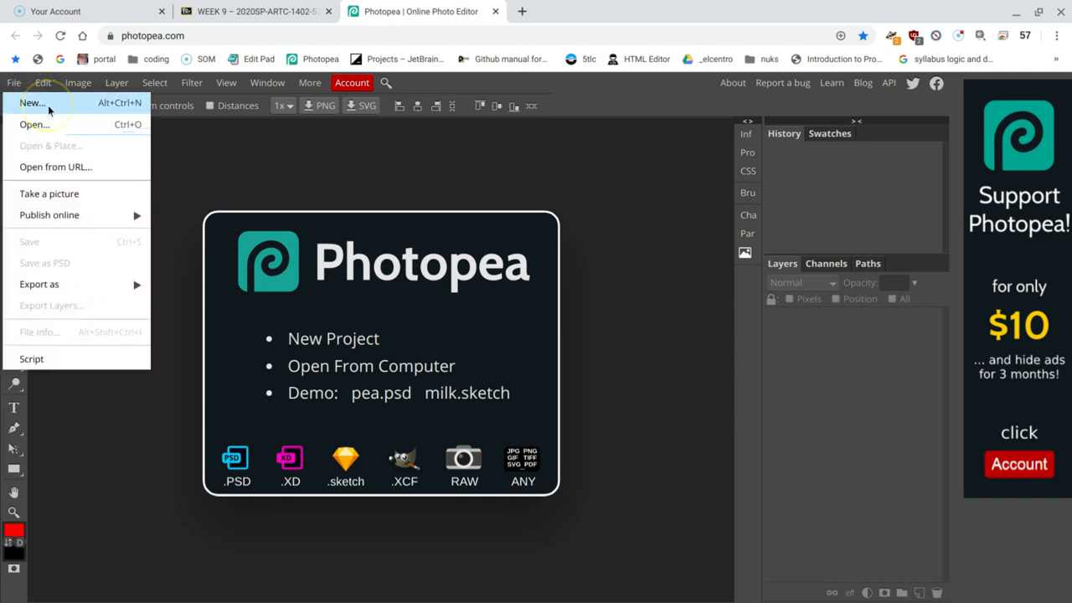
click(48, 110)
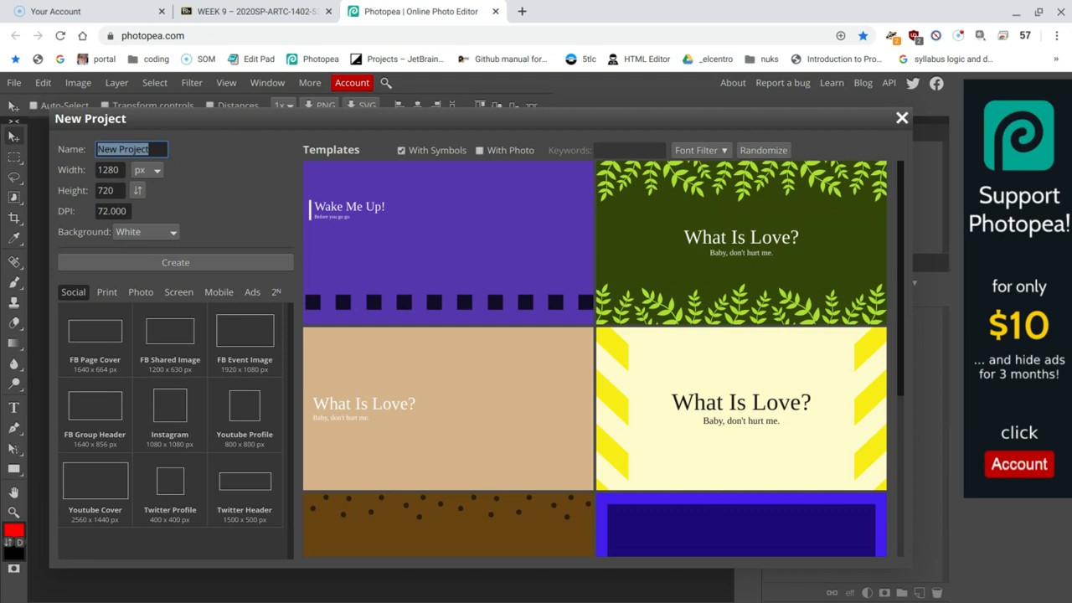
text(week09-1)
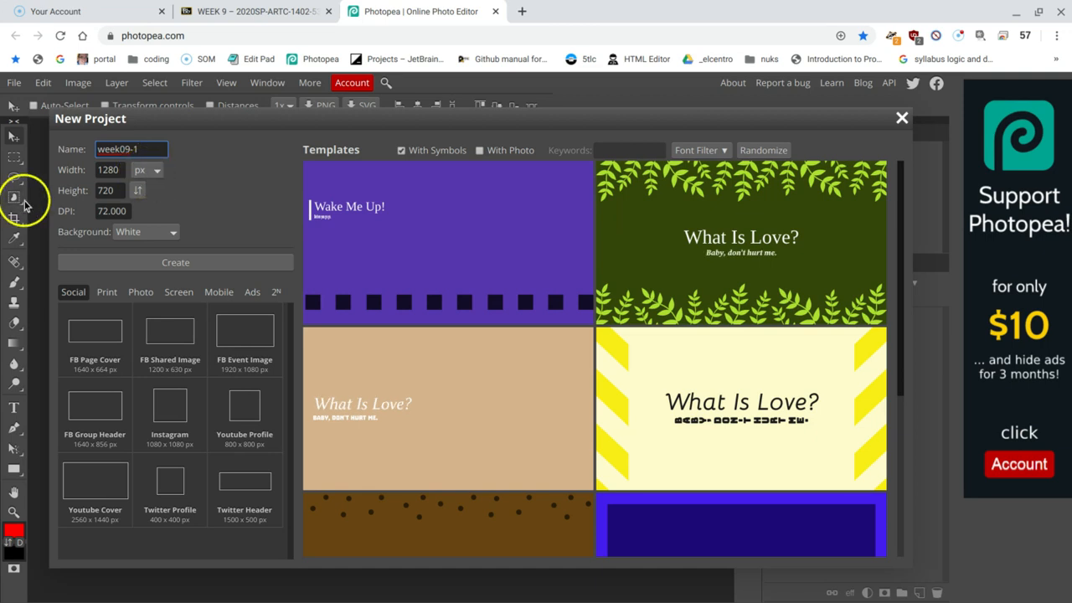
click(118, 211)
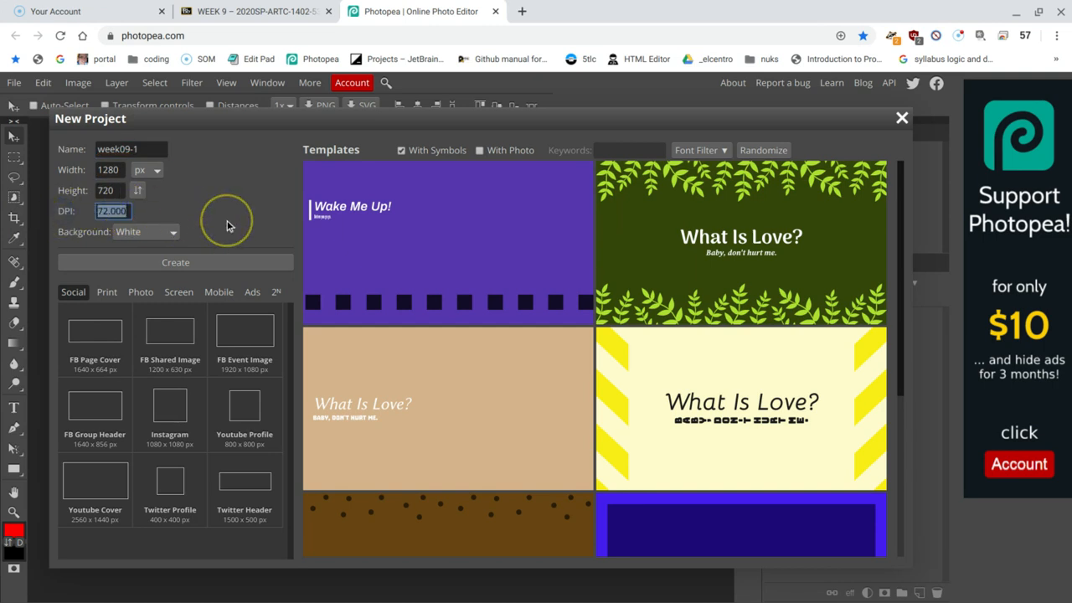
text(100)
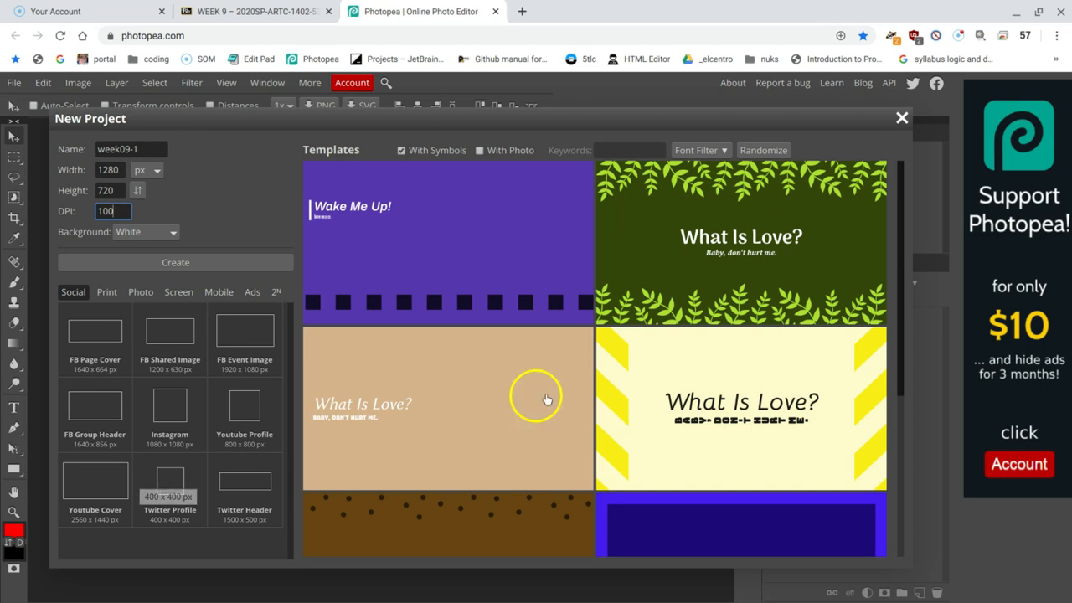
- Choose a White background for the new project and create the blank document
scroll(633, 407, down, 3)
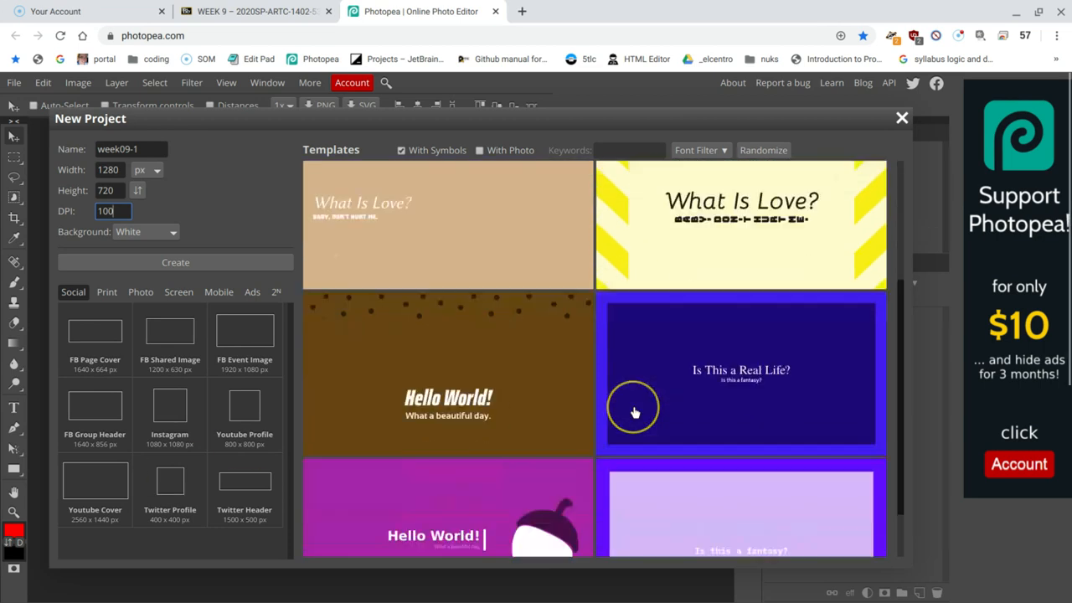
scroll(657, 412, down, 4)
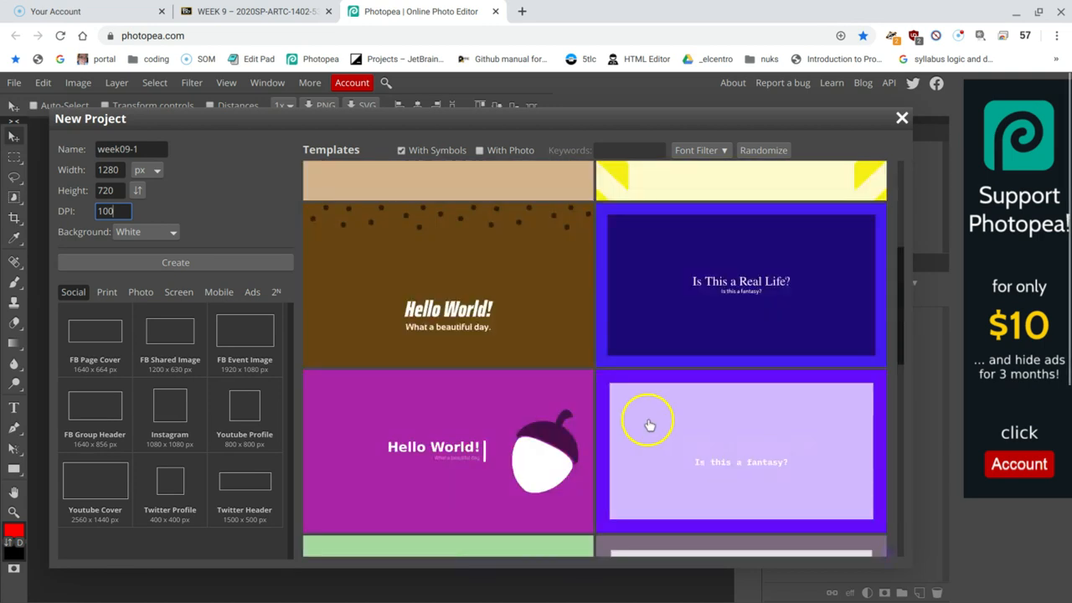
scroll(648, 418, down, 2)
scroll(648, 418, down, 3)
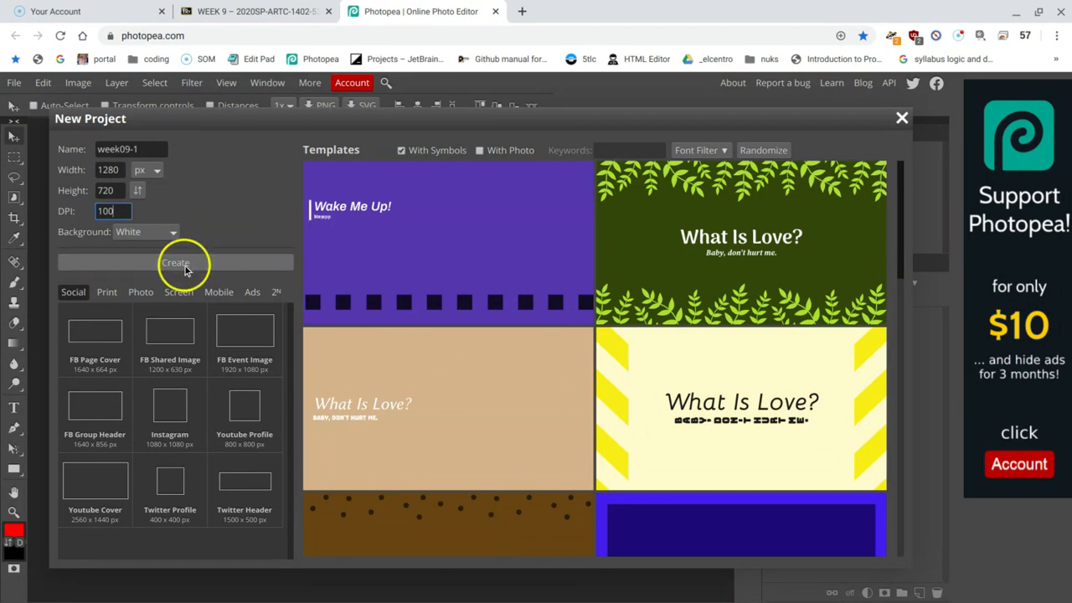
click(143, 234)
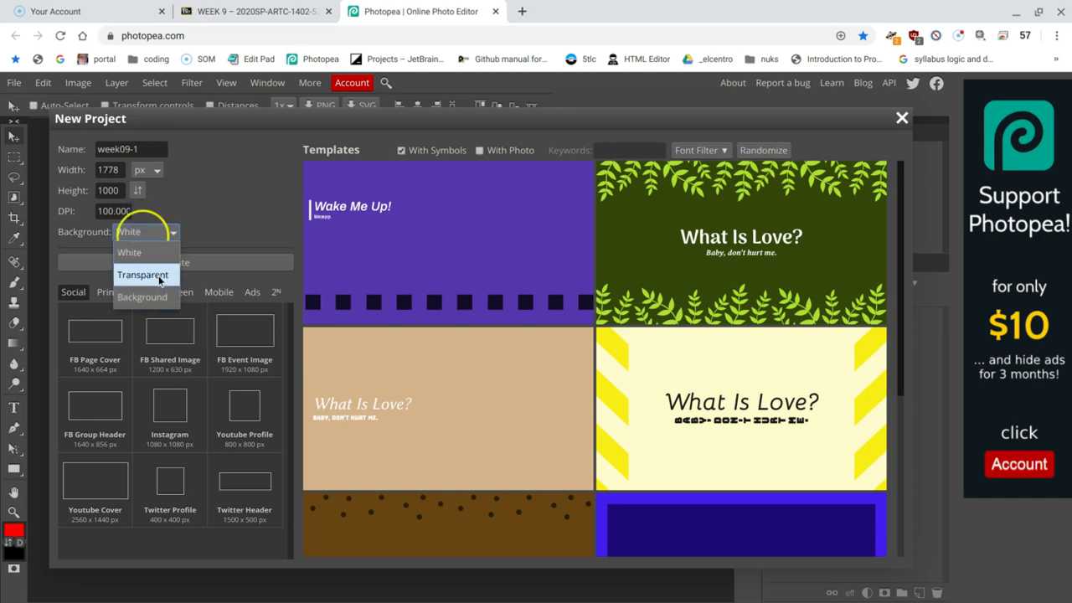
click(150, 235)
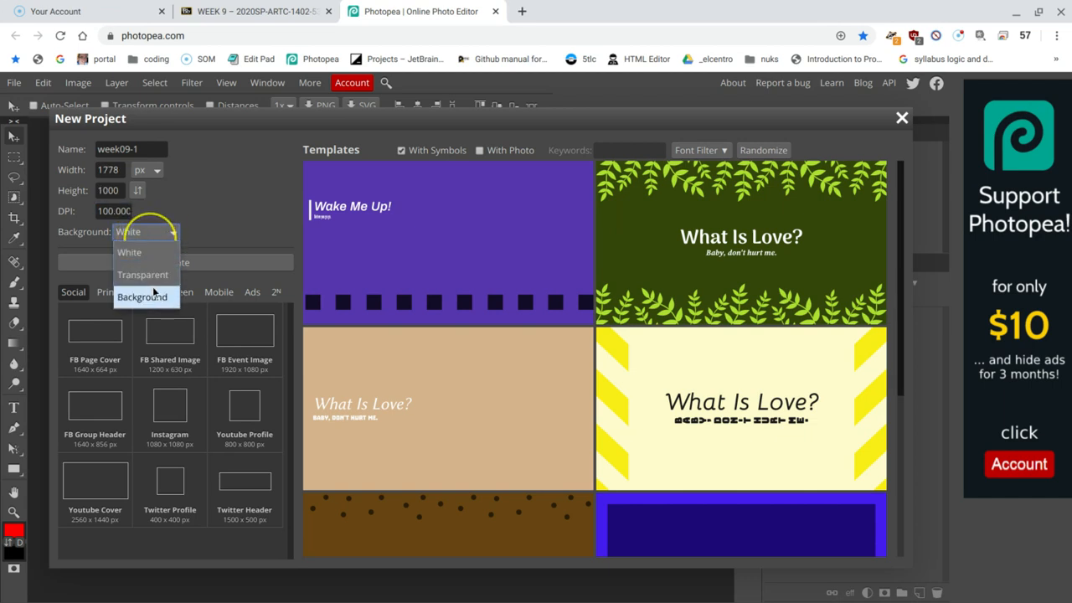
click(139, 252)
click(192, 262)
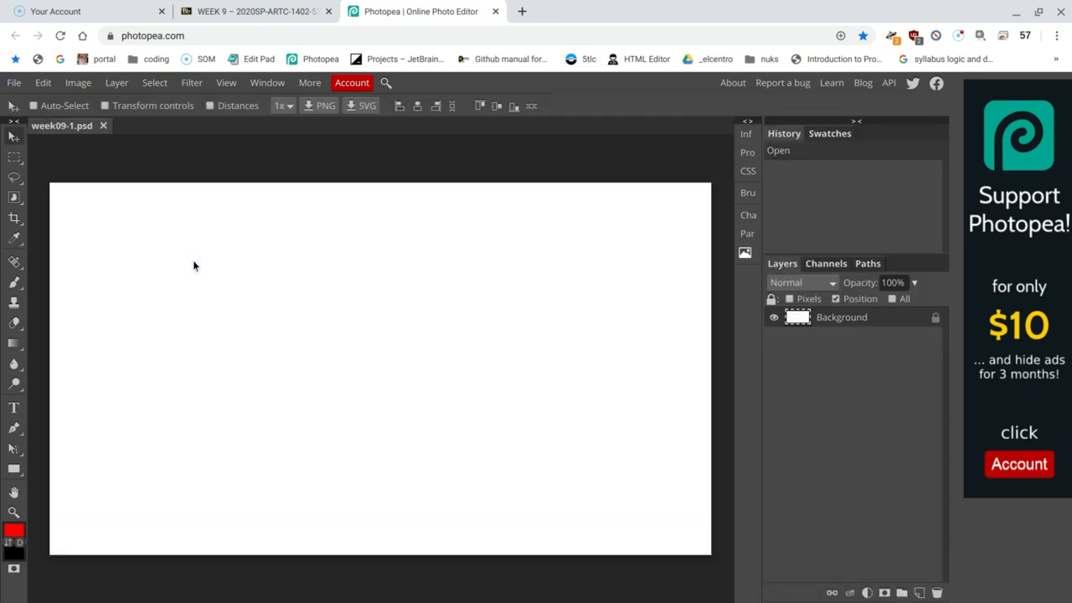
- Activate the Type tool and look over its font style and size settings
mouse_move(327, 276)
mouse_down()
mouse_move(371, 280)
mouse_move(375, 269)
mouse_up()
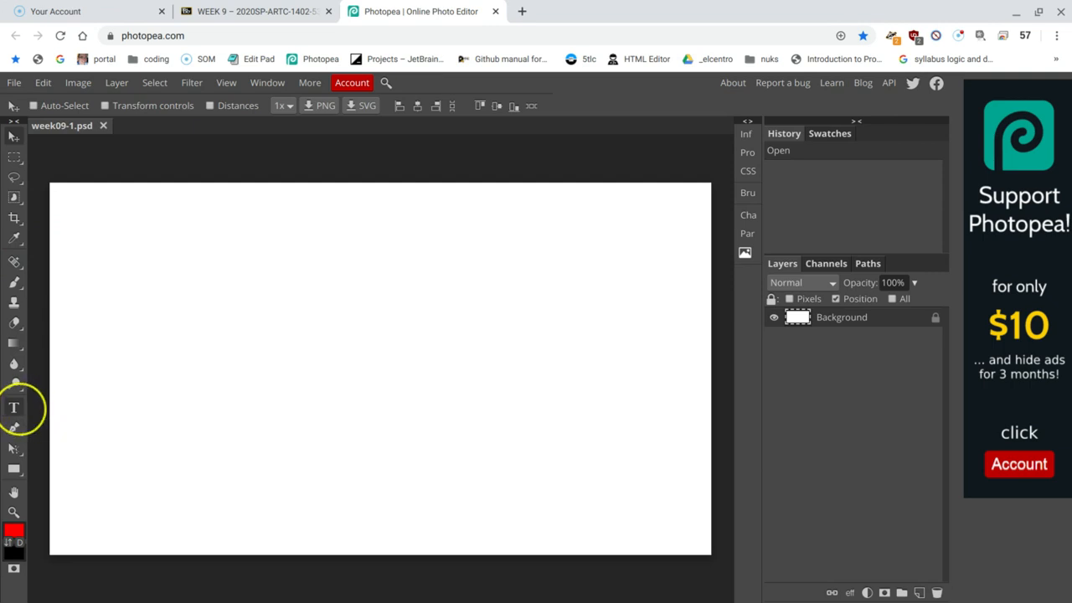
click(14, 407)
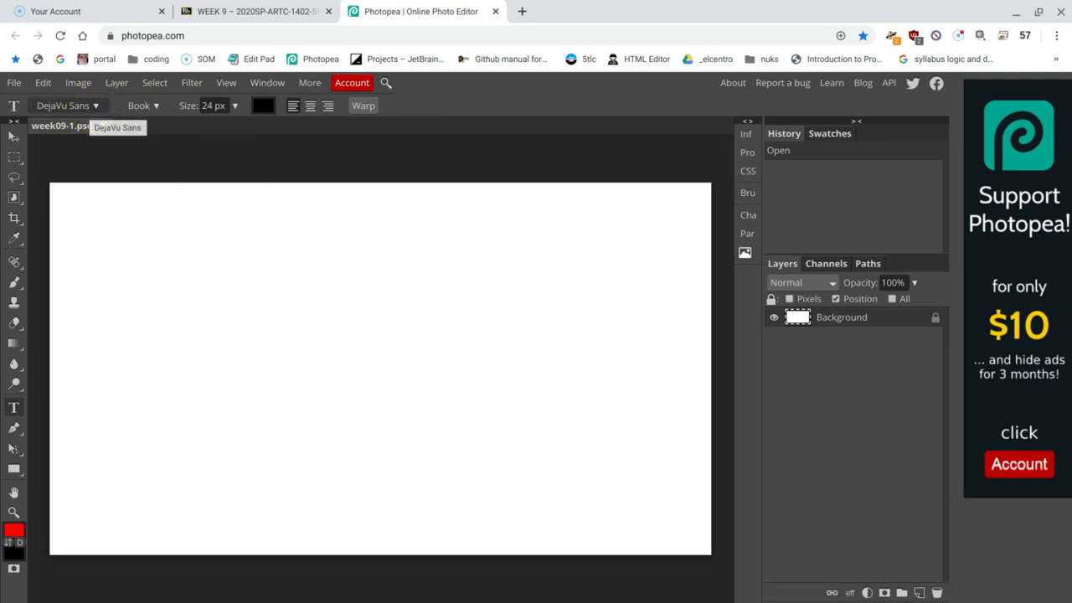
click(155, 106)
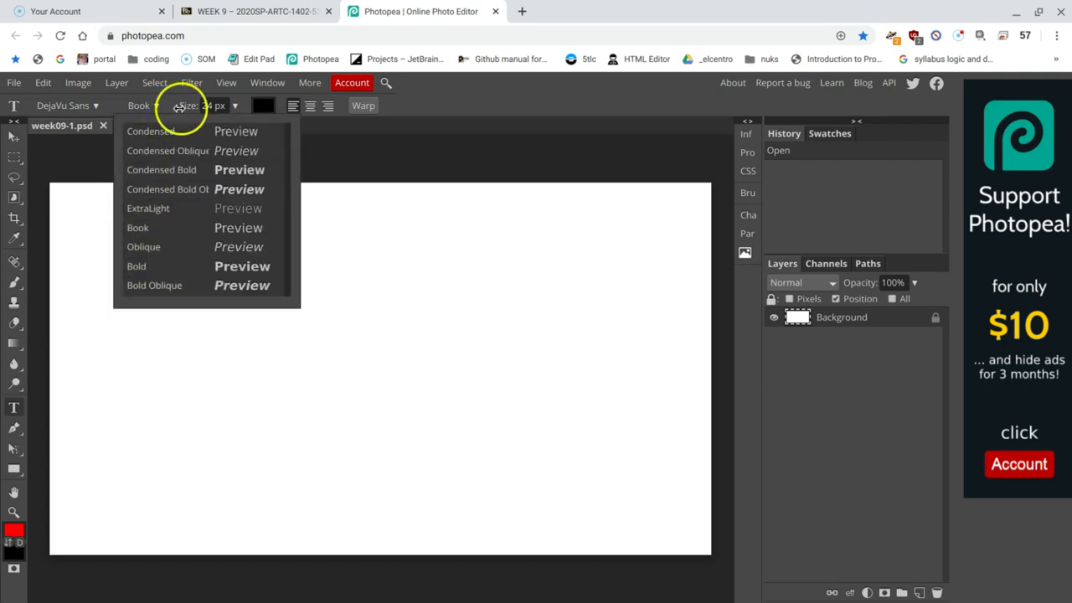
click(222, 105)
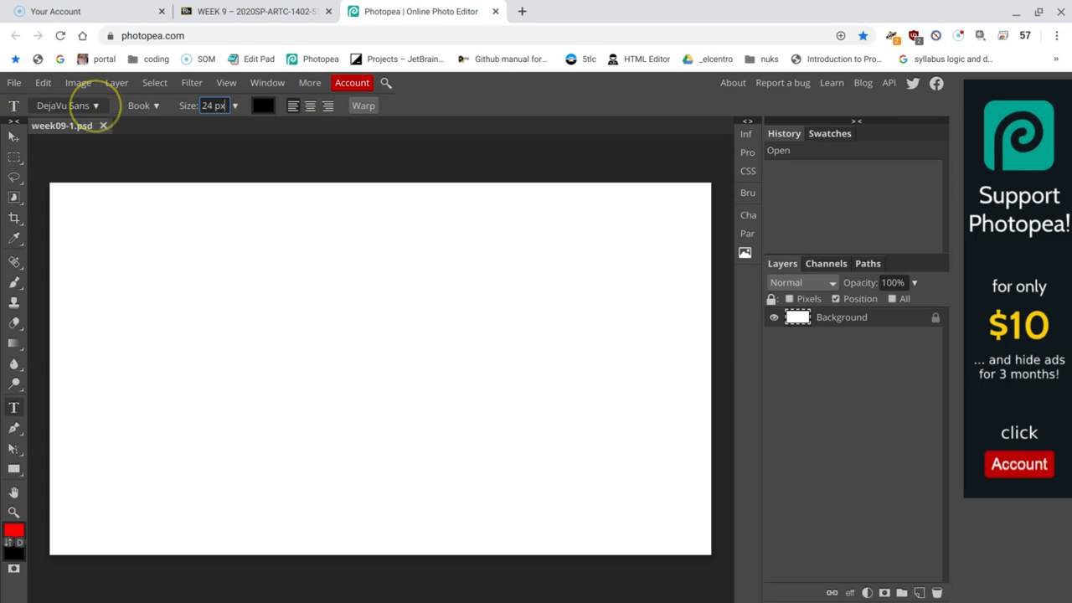
- Browse the available typefaces and their previews in the Type tool's font list
click(93, 106)
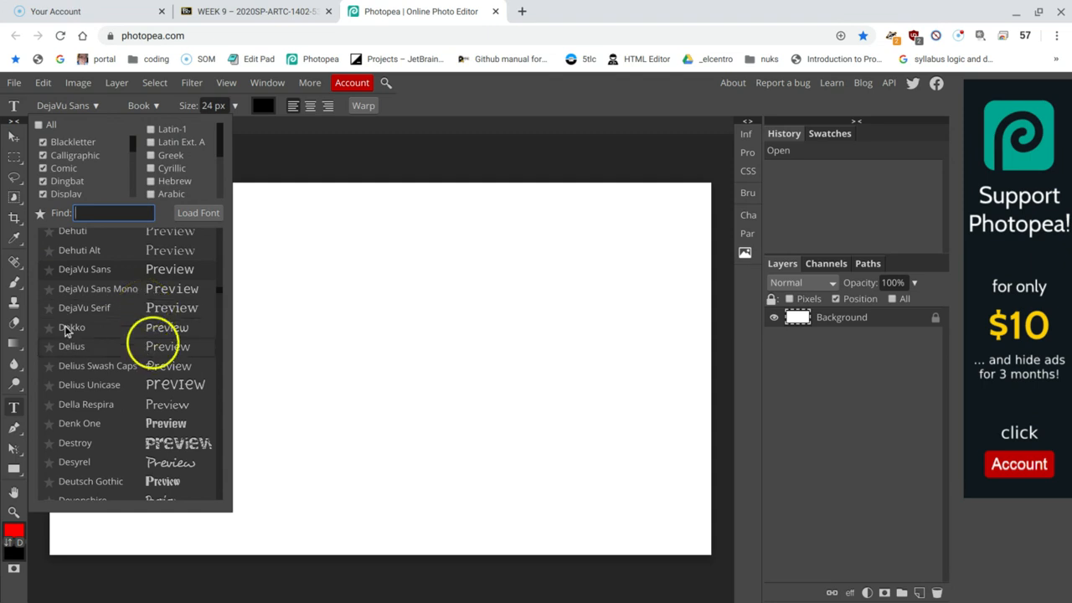
scroll(25, 251, down, 1)
scroll(100, 301, down, 1)
scroll(116, 310, up, 1)
scroll(116, 310, down, 1)
scroll(116, 310, down, 3)
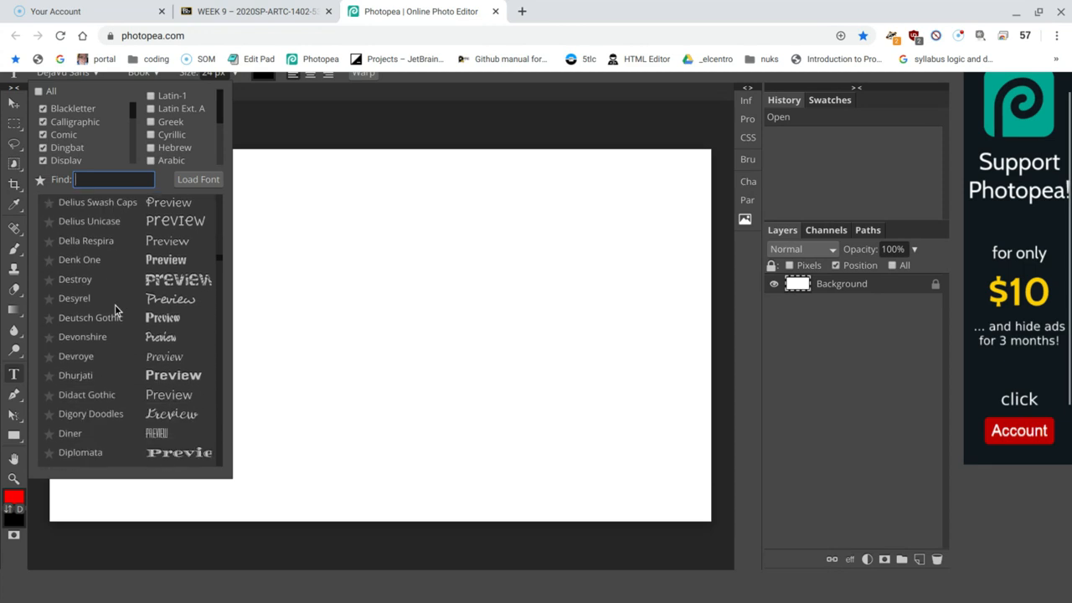
scroll(116, 309, down, 2)
scroll(115, 310, down, 3)
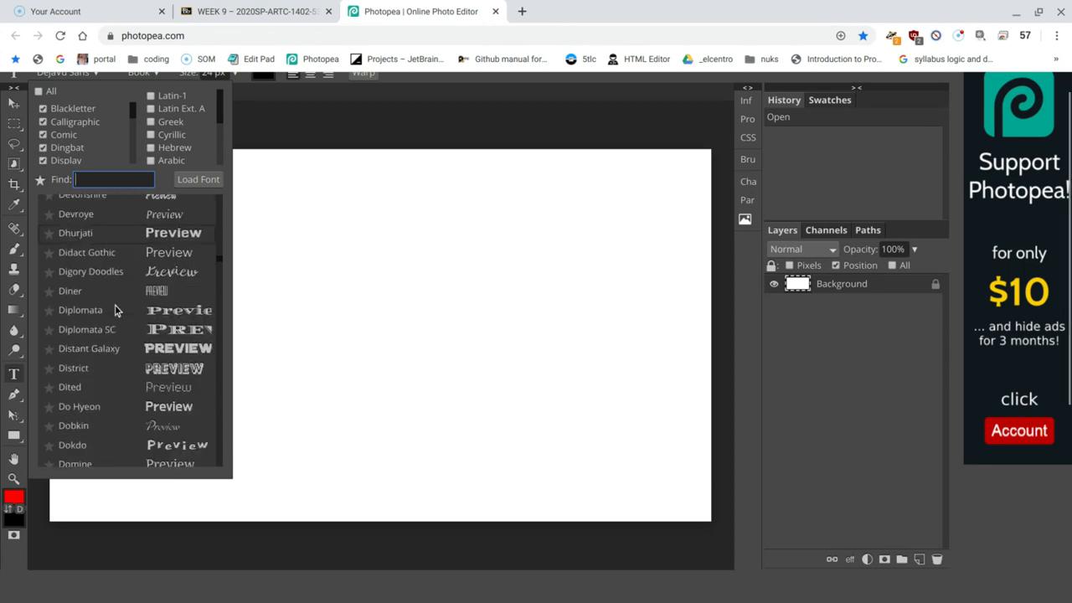
scroll(116, 310, down, 3)
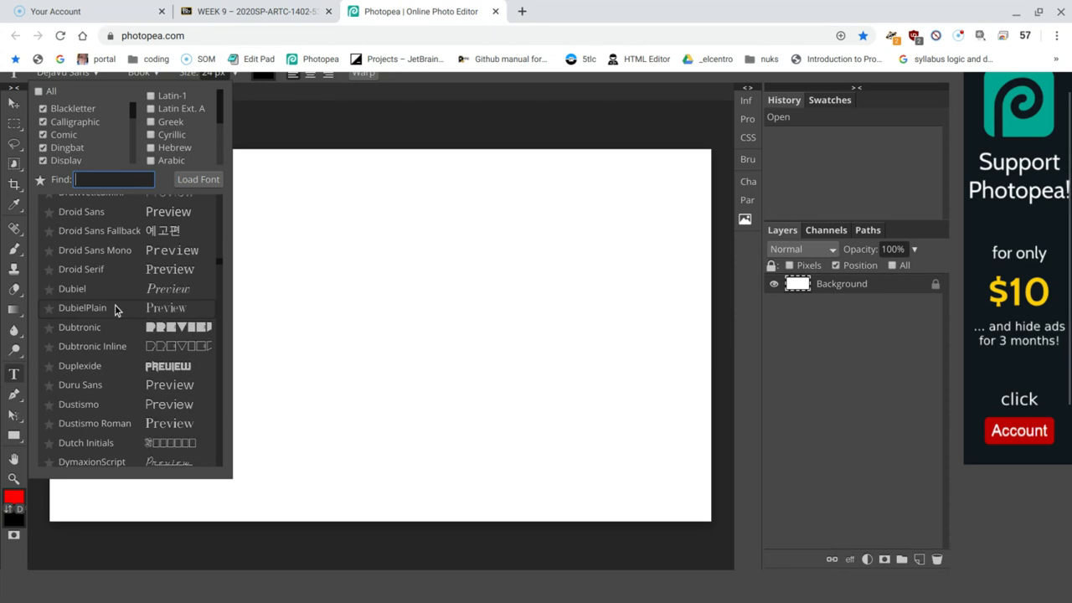
scroll(114, 309, down, 3)
scroll(115, 310, down, 7)
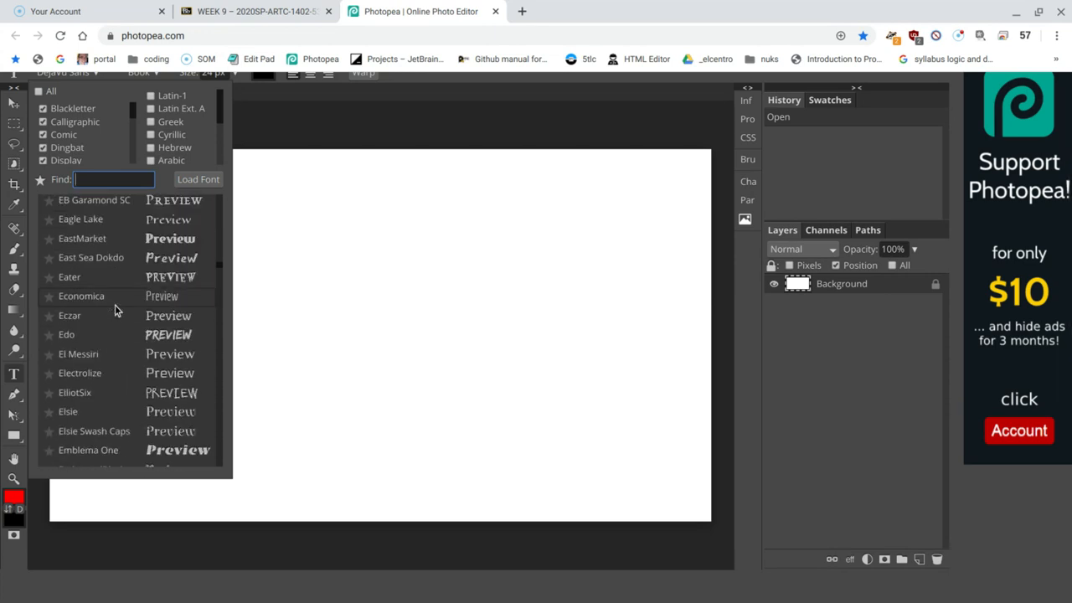
- Search the font list for "sans" and choose Peace Sans as the Type tool's font
click(117, 217)
text(sans)
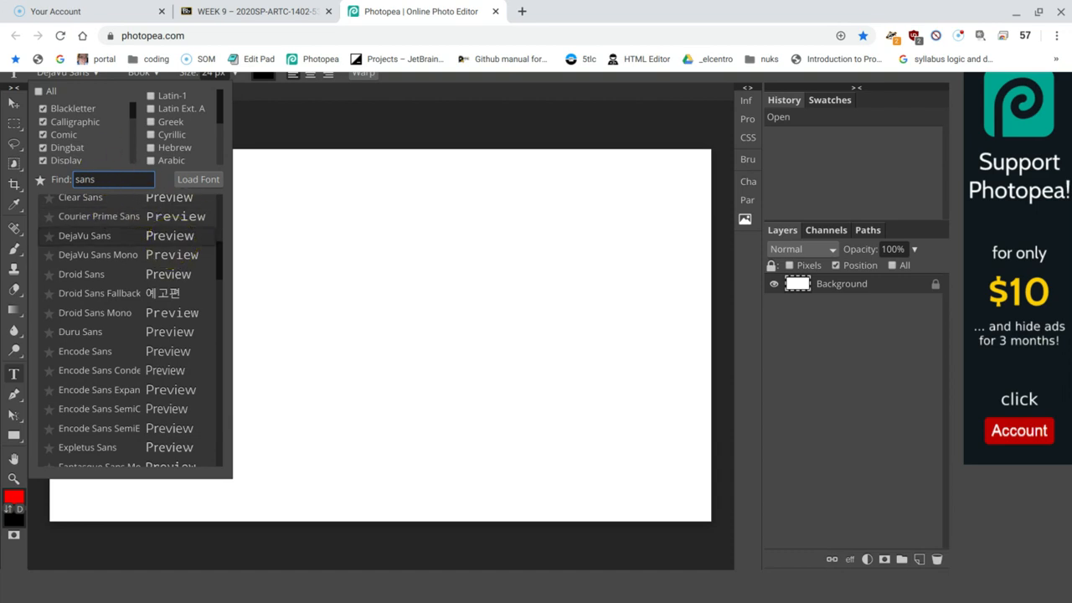
scroll(163, 242, down, 3)
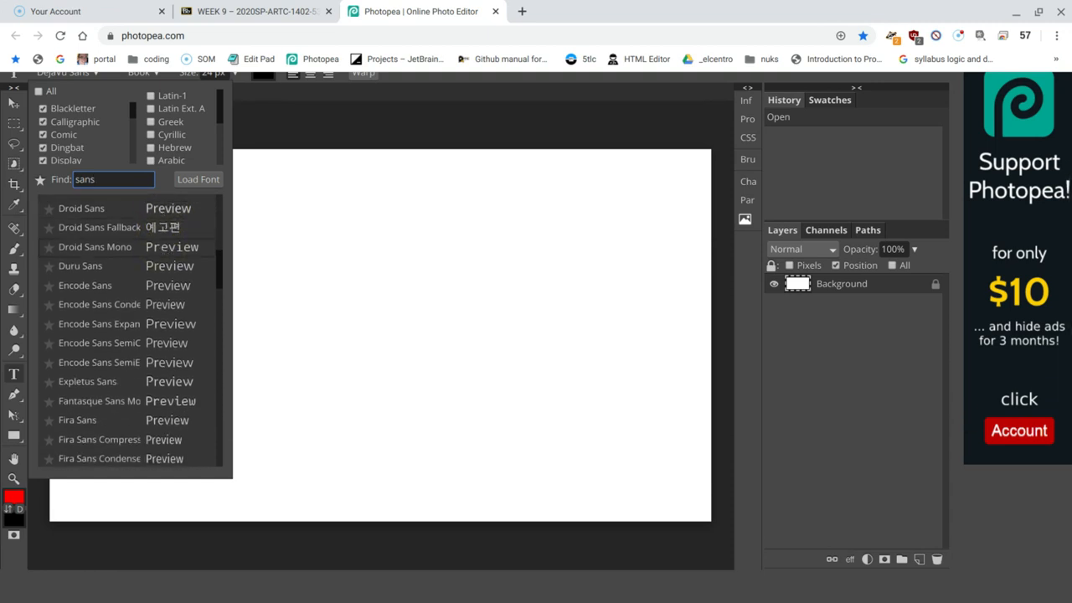
scroll(167, 264, down, 2)
scroll(167, 269, down, 5)
scroll(168, 269, down, 6)
scroll(168, 270, down, 1)
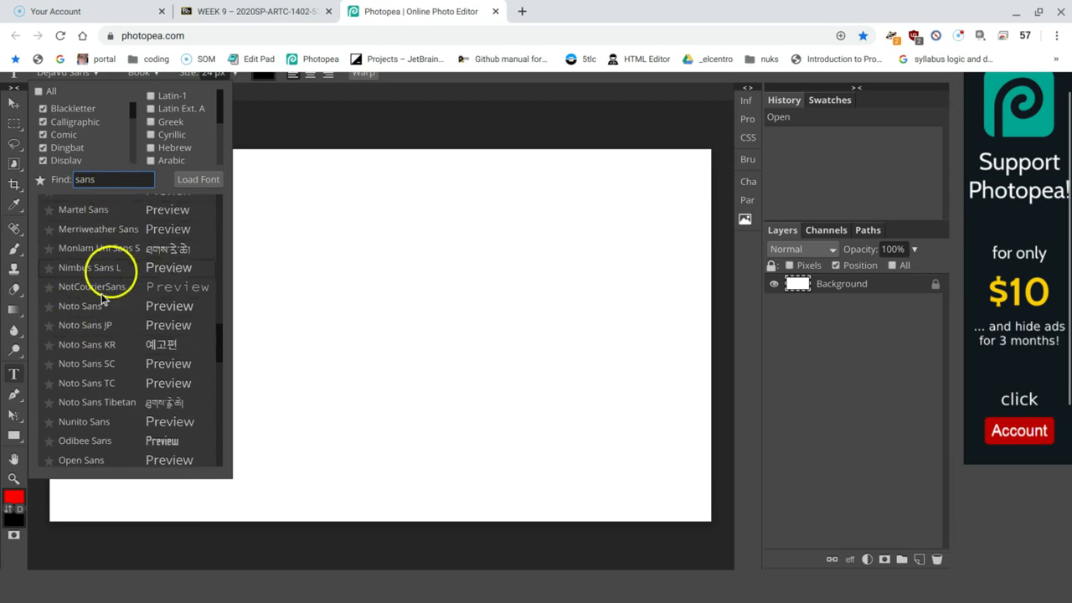
scroll(112, 277, down, 3)
scroll(102, 304, down, 5)
click(92, 343)
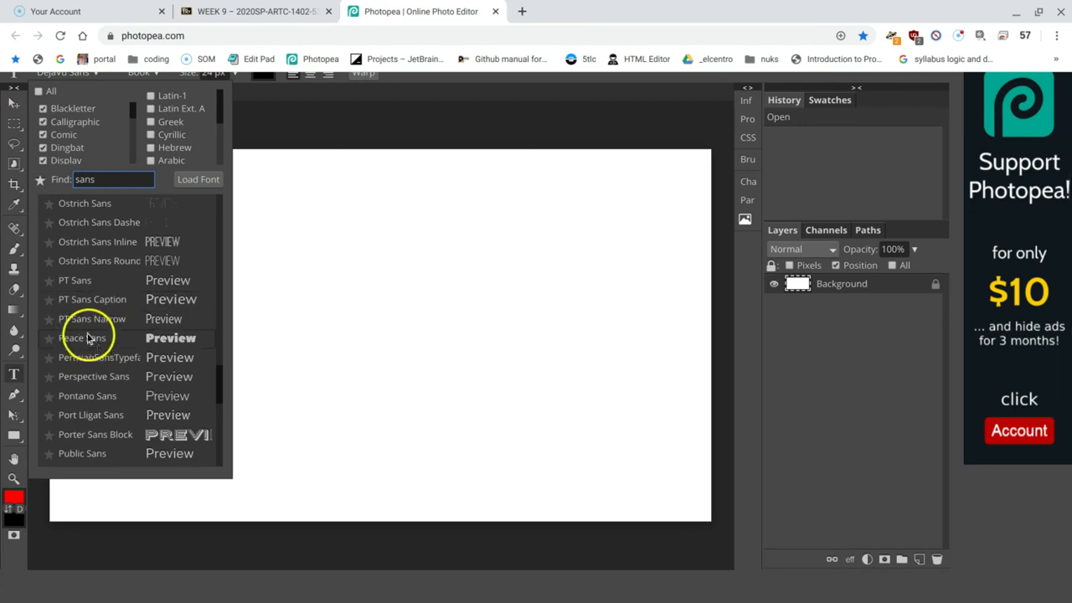
click(76, 341)
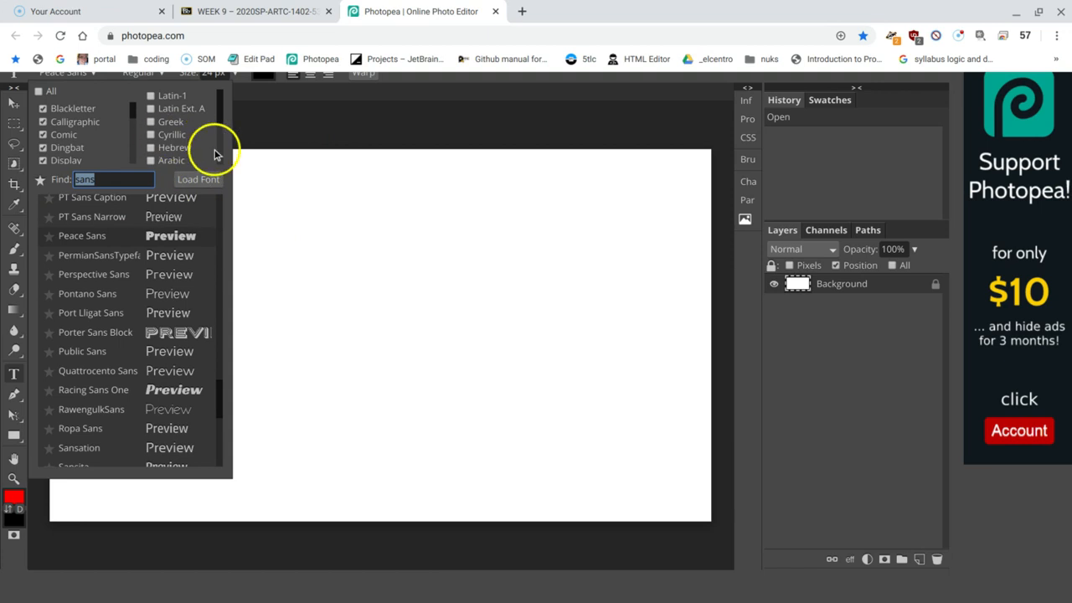
click(198, 179)
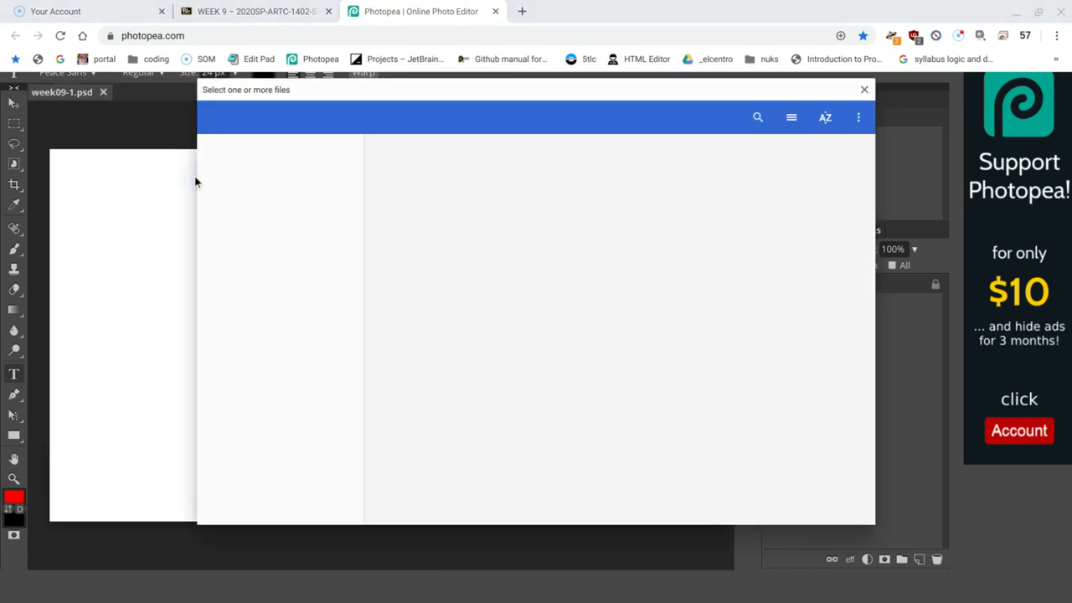
click(865, 88)
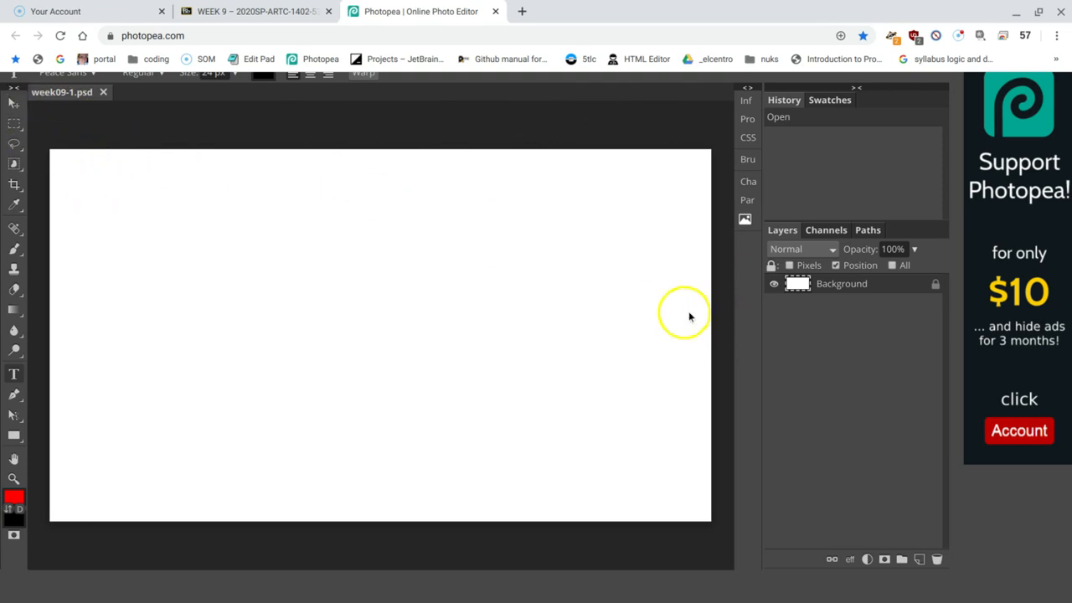
scroll(754, 314, up, 1)
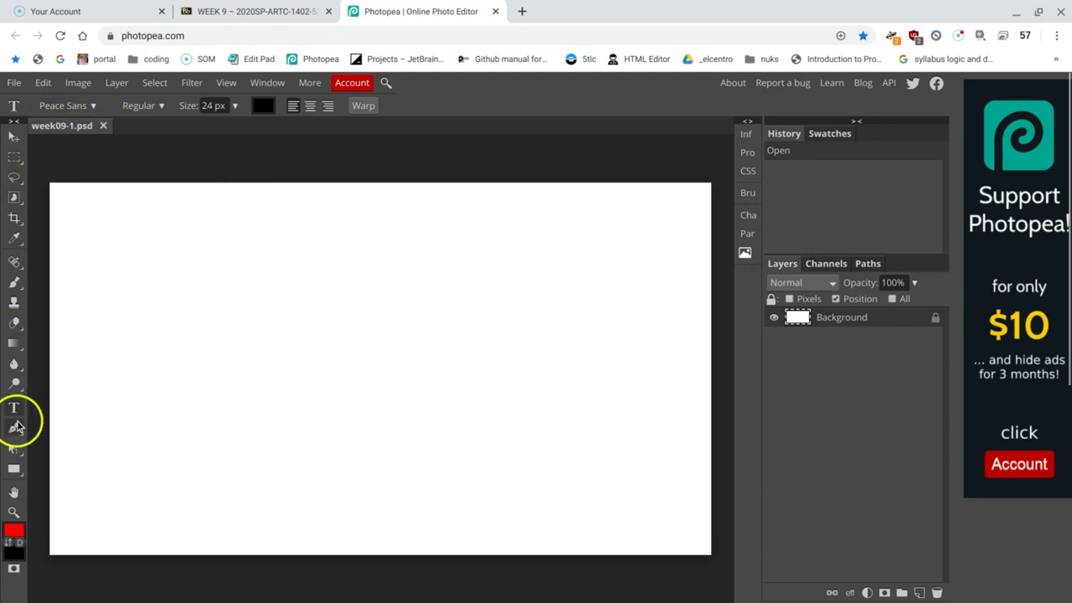
- Add the text "Photopea" near the upper-left corner of the canvas
click(69, 360)
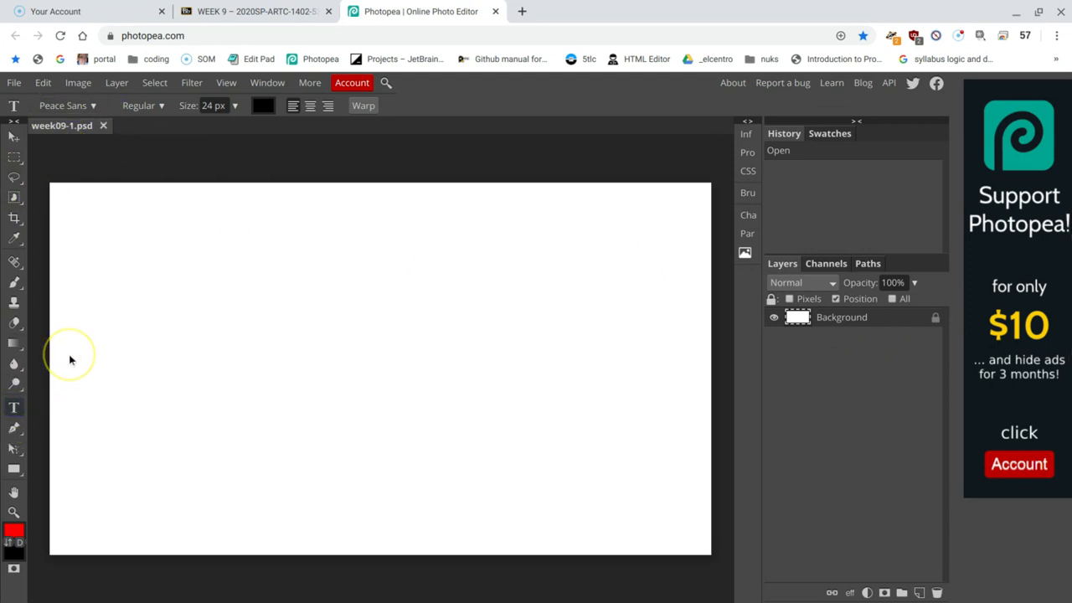
click(96, 228)
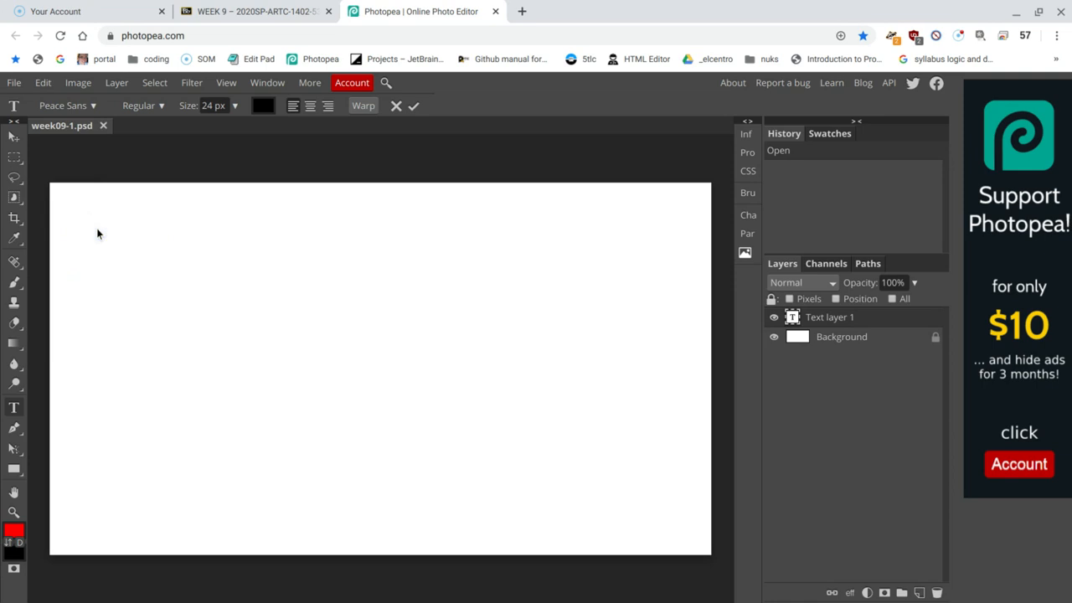
double_click(792, 316)
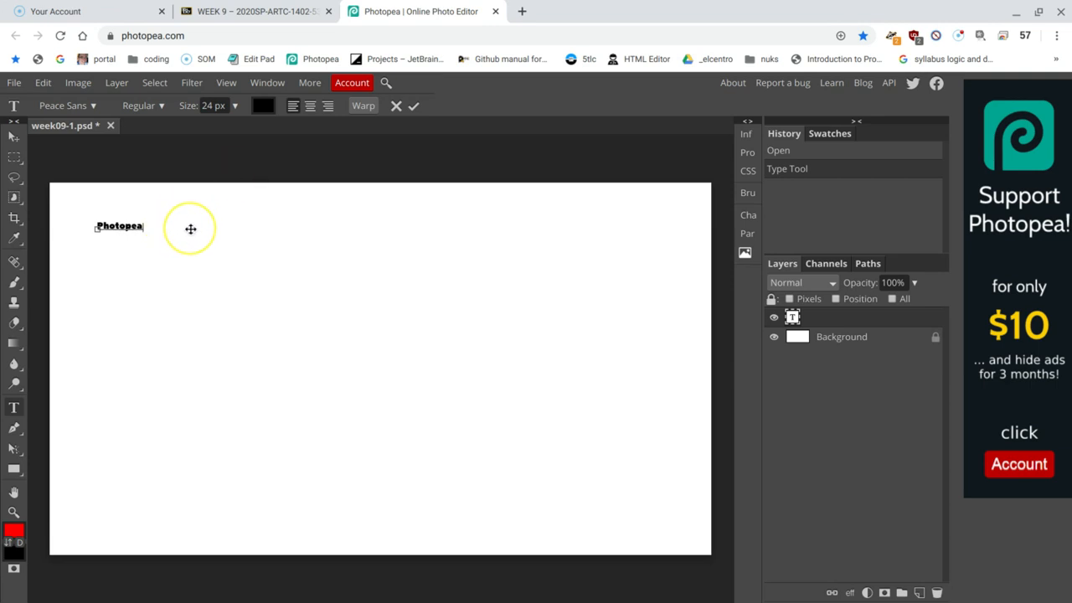
- Select the whole "Photopea" text and set its font size to 200 px
click(117, 225)
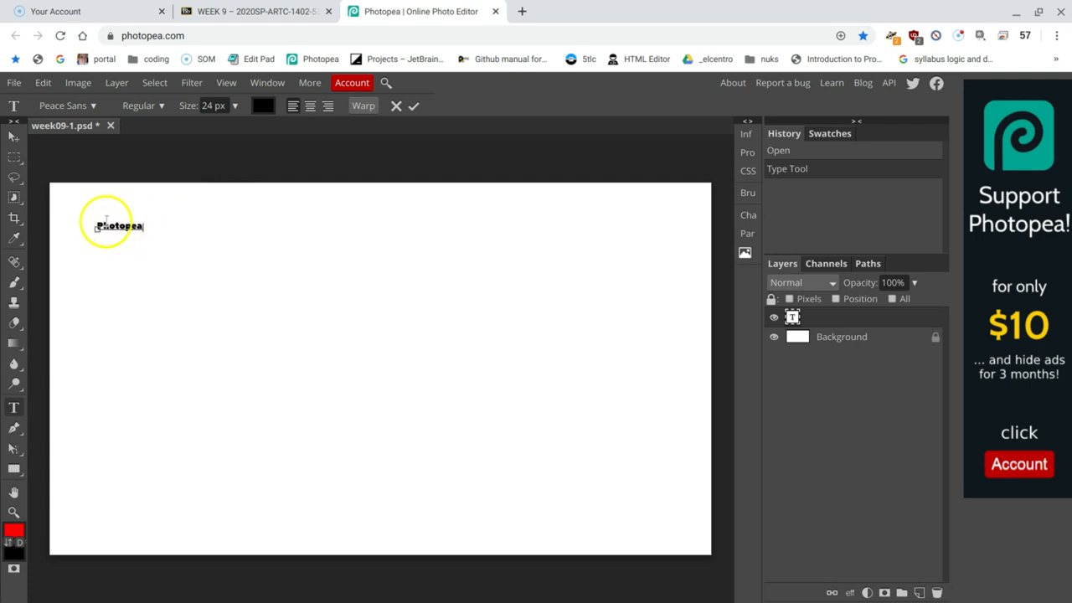
double_click(117, 226)
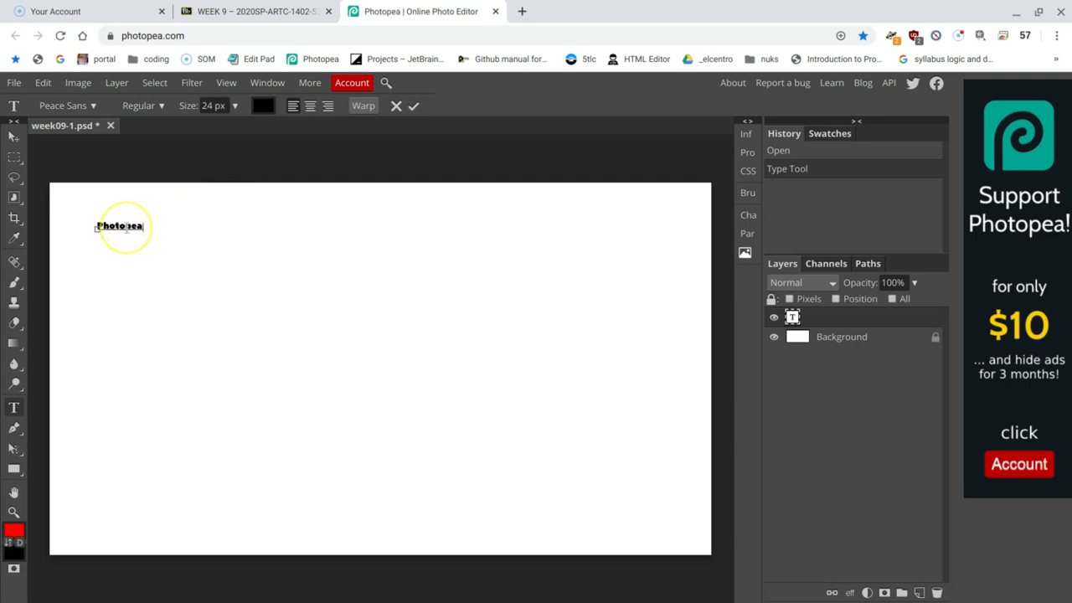
click(124, 226)
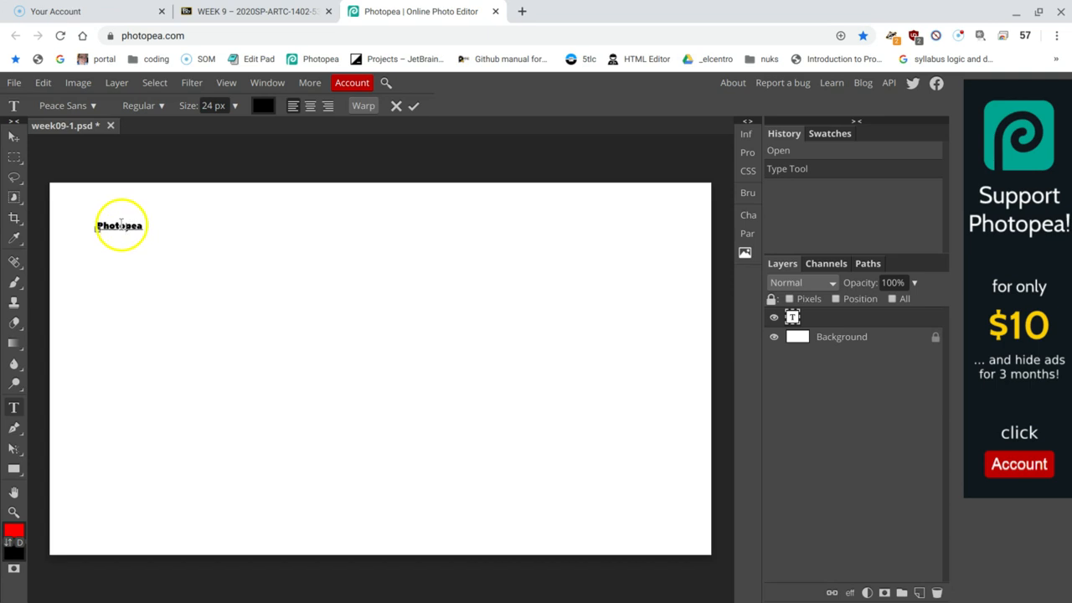
drag(116, 224, 145, 225)
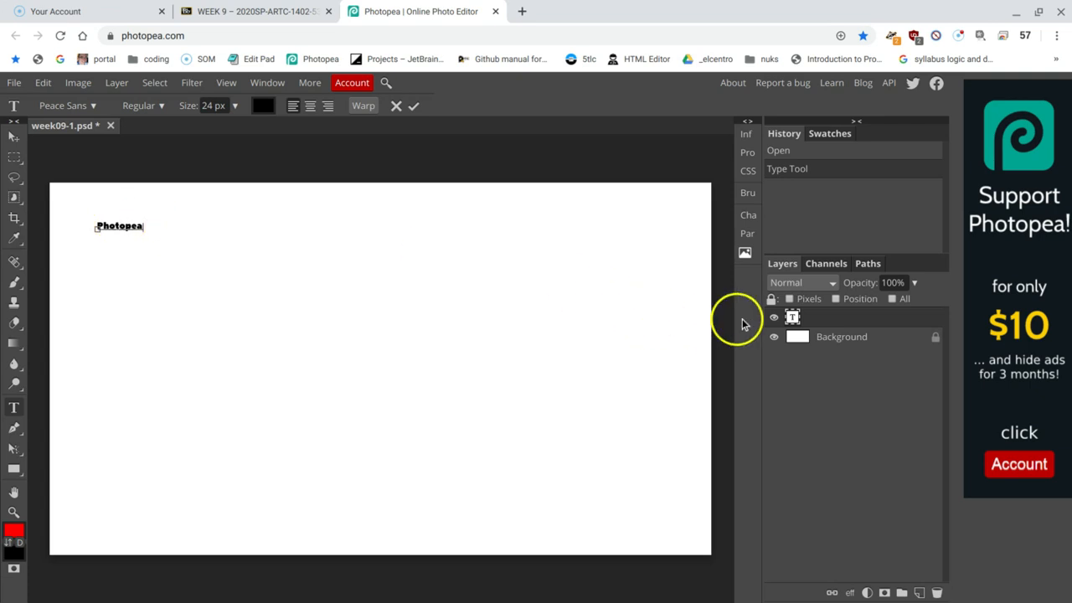
double_click(791, 317)
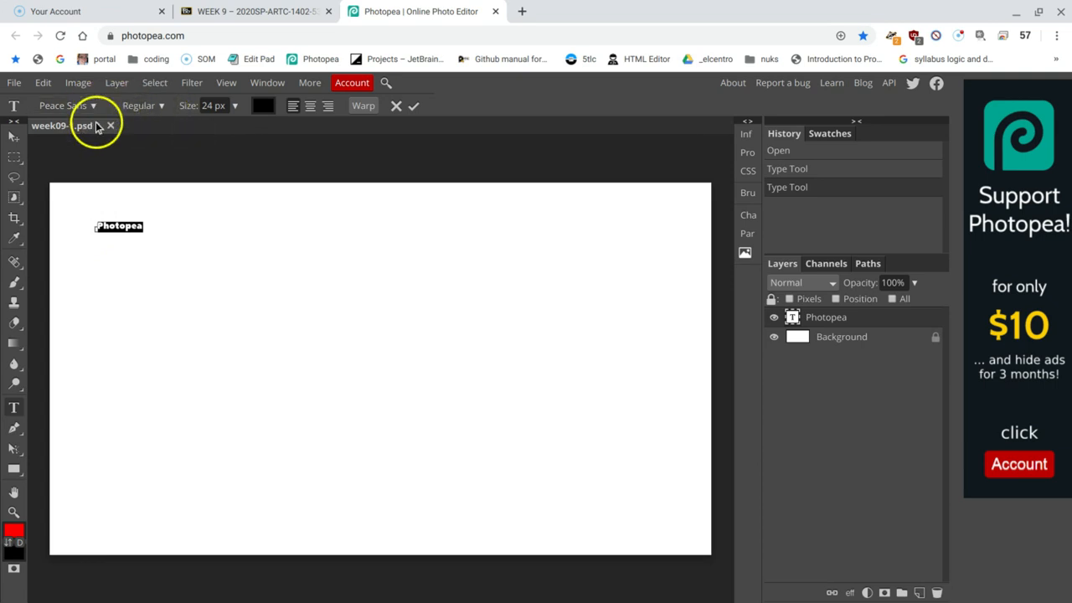
click(162, 113)
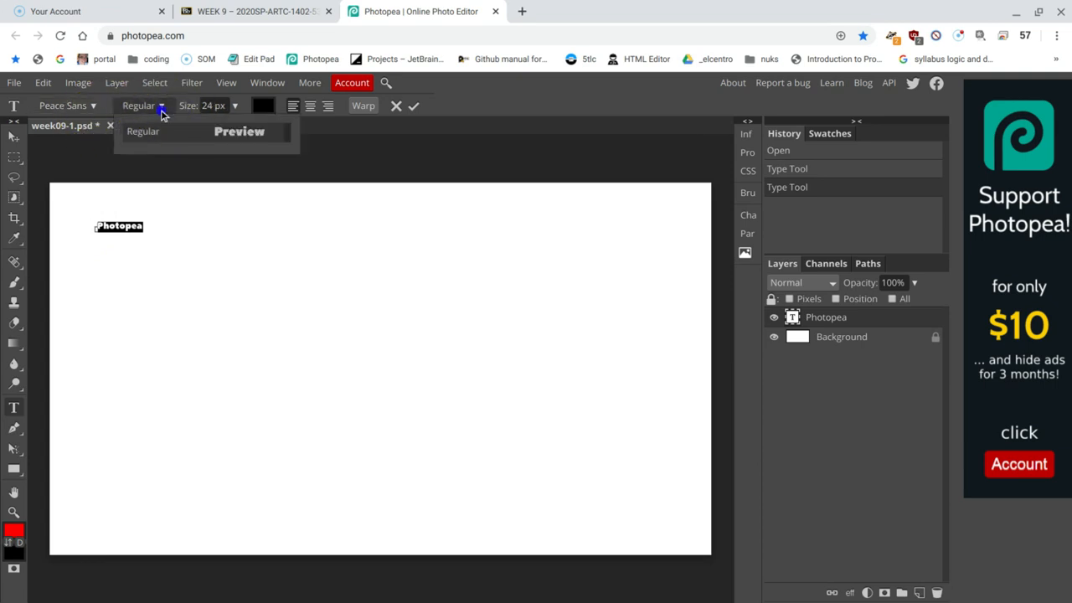
click(161, 108)
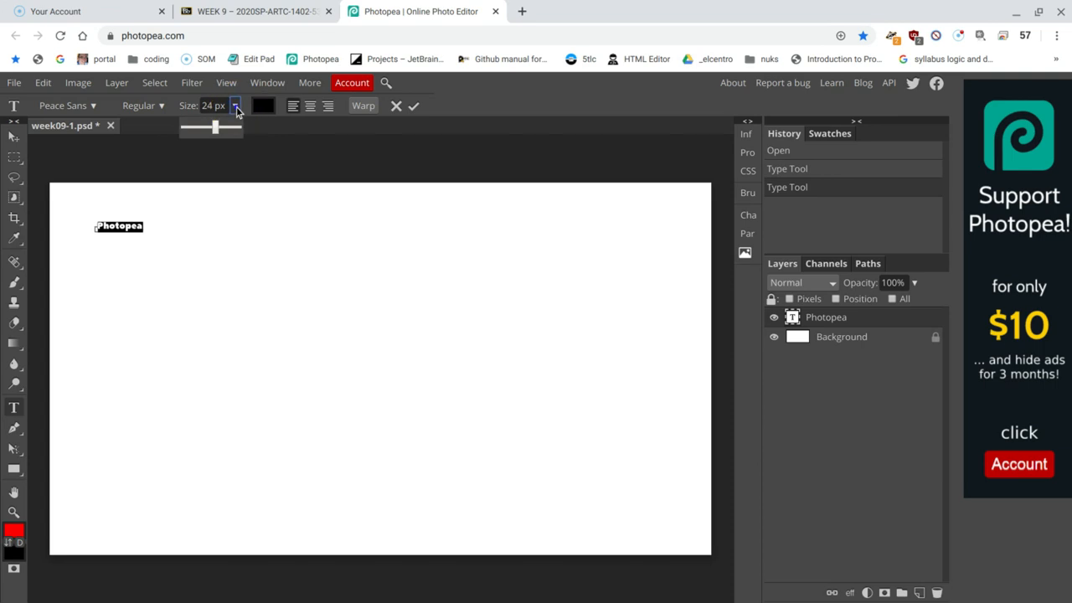
drag(215, 127, 260, 136)
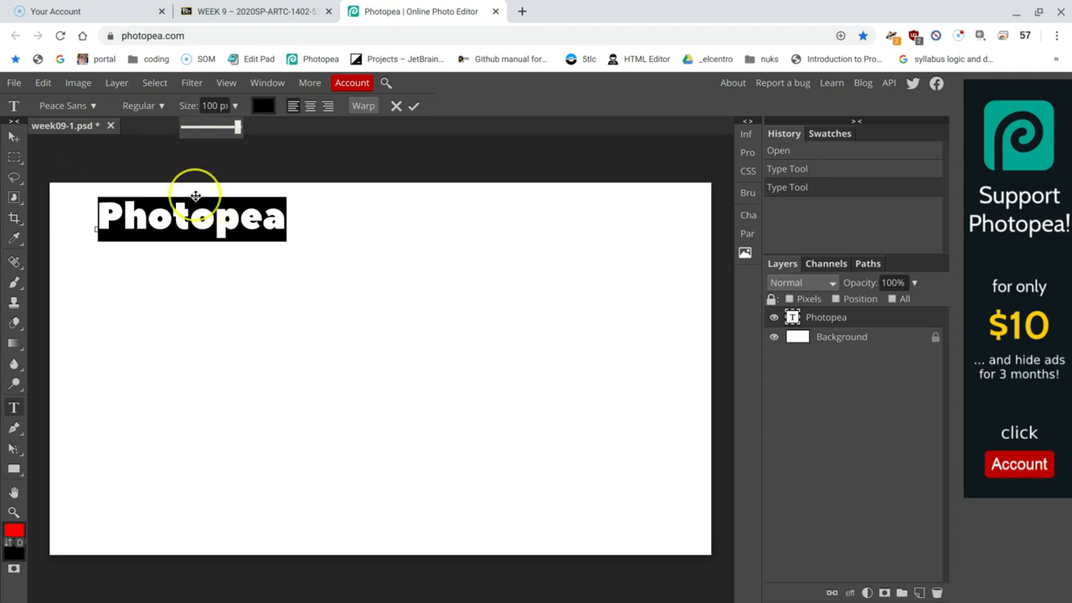
click(213, 106)
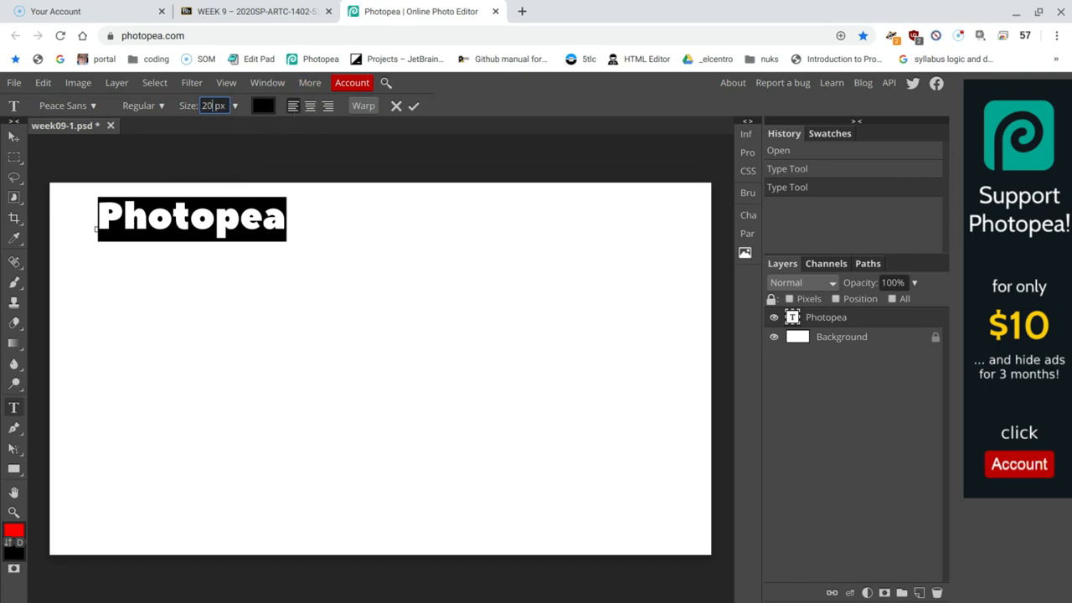
key(Return)
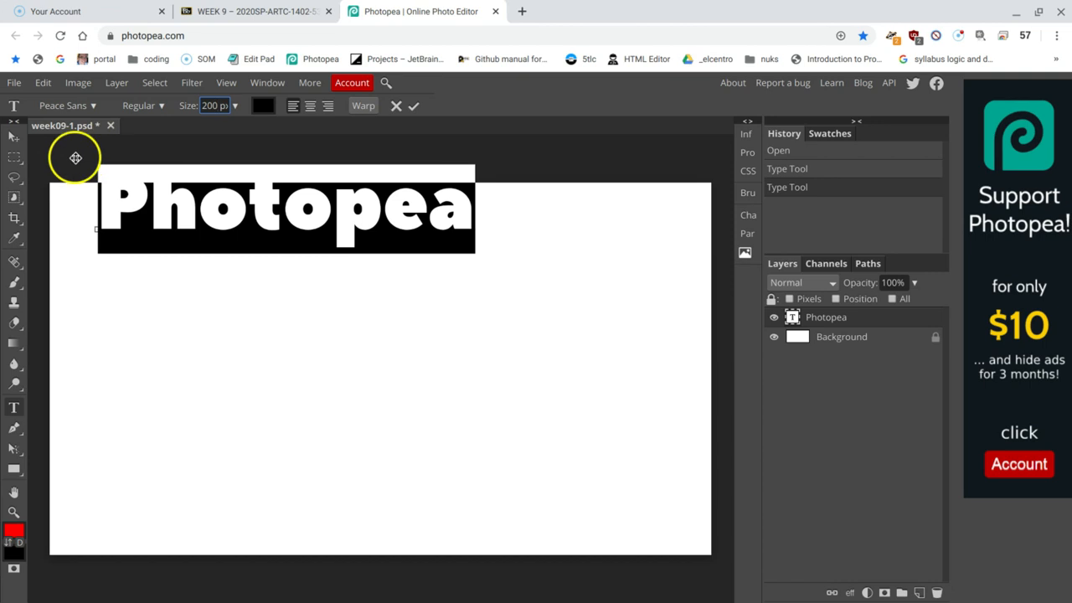
- Move the enlarged text fully onto the canvas's upper-left area and extend it to read "Photopea 2.0"
click(14, 136)
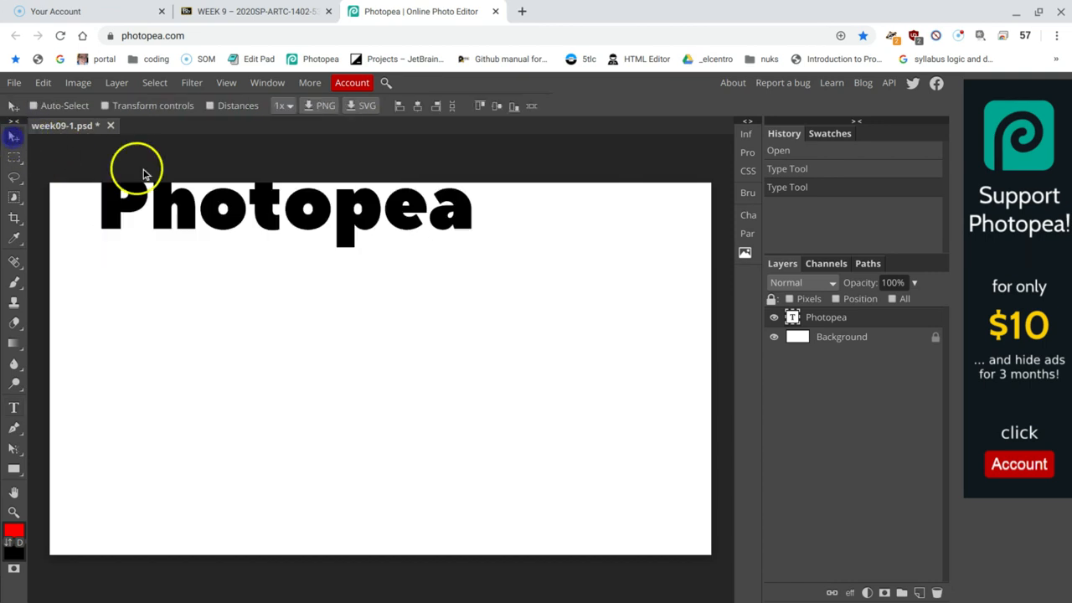
drag(226, 222, 194, 242)
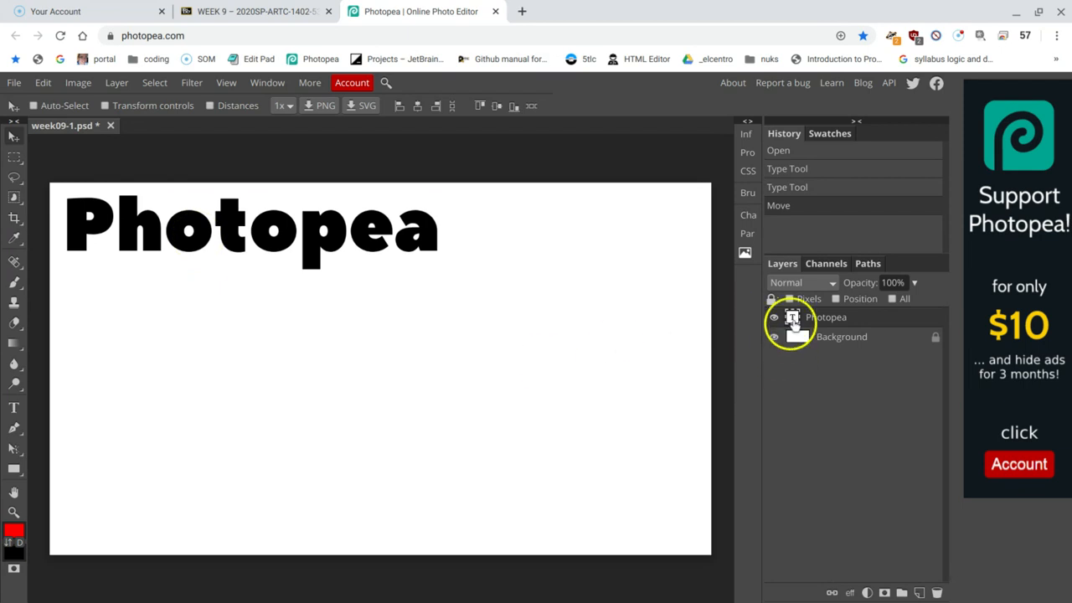
double_click(792, 318)
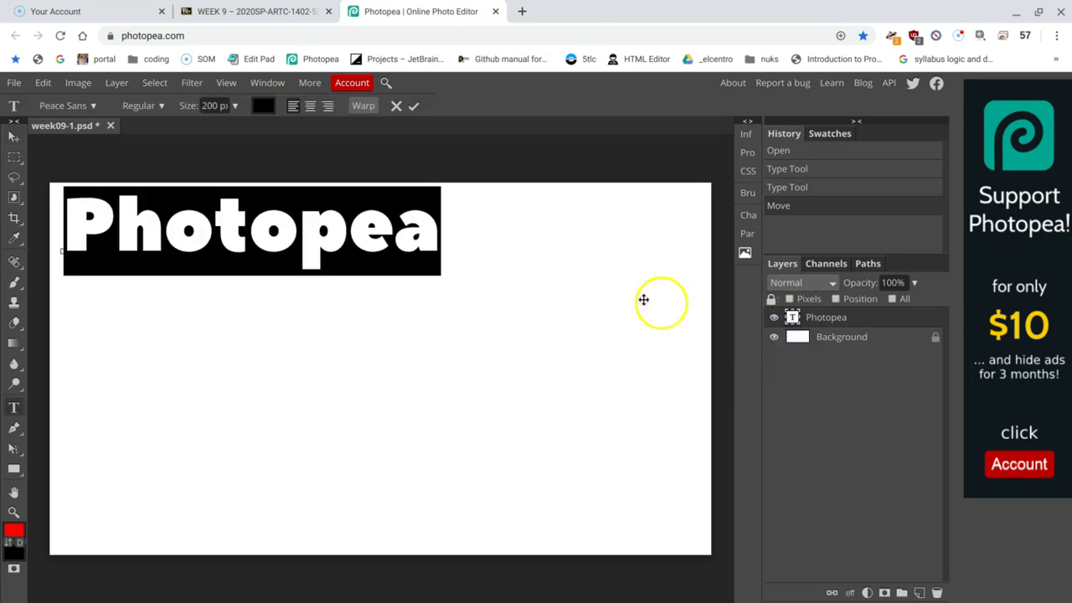
click(432, 235)
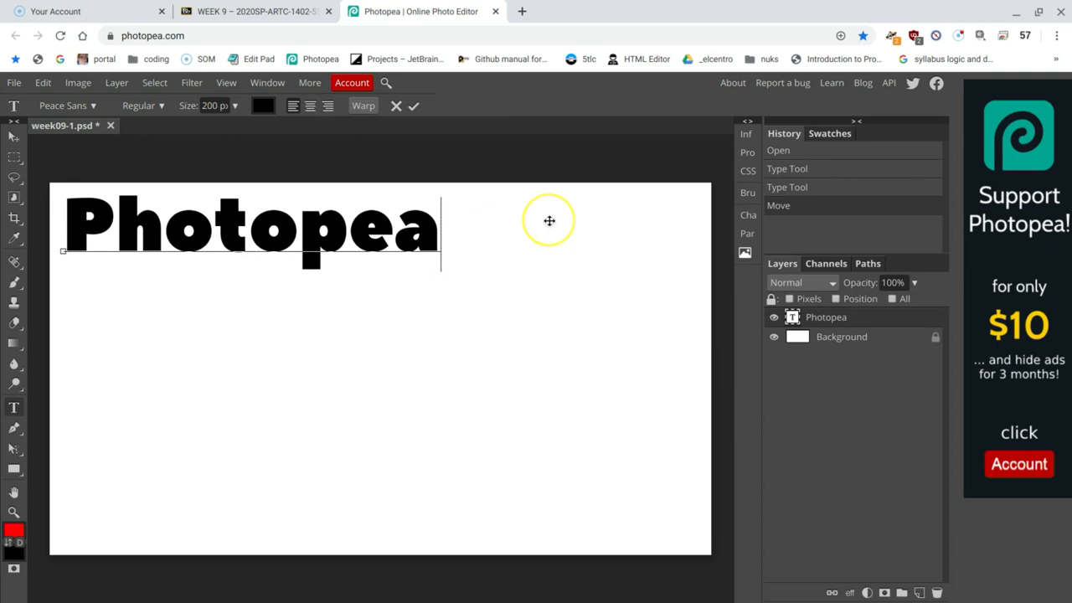
text(2)
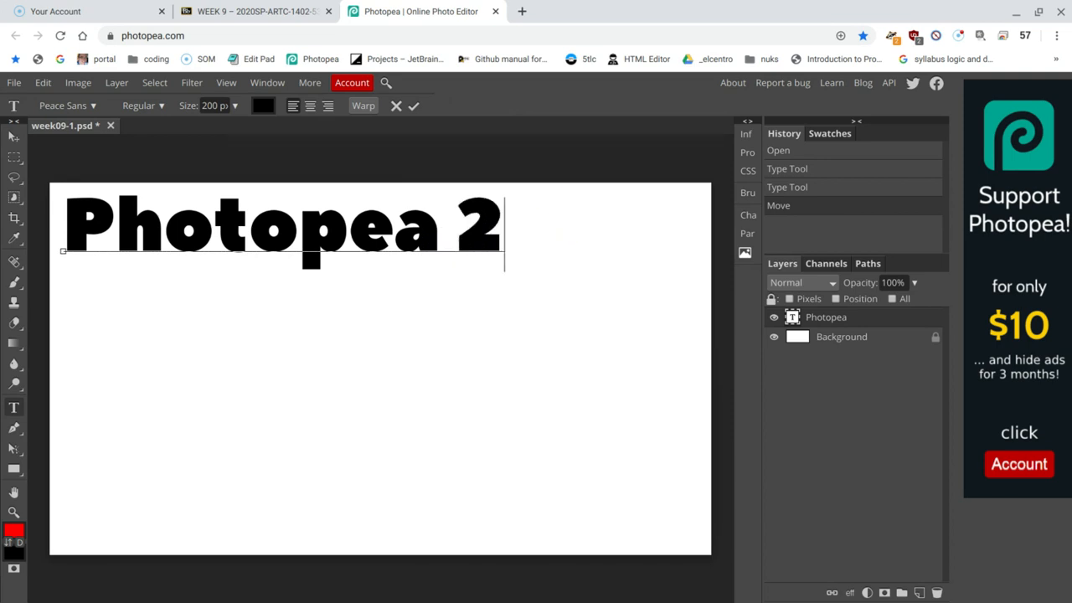
text(.0)
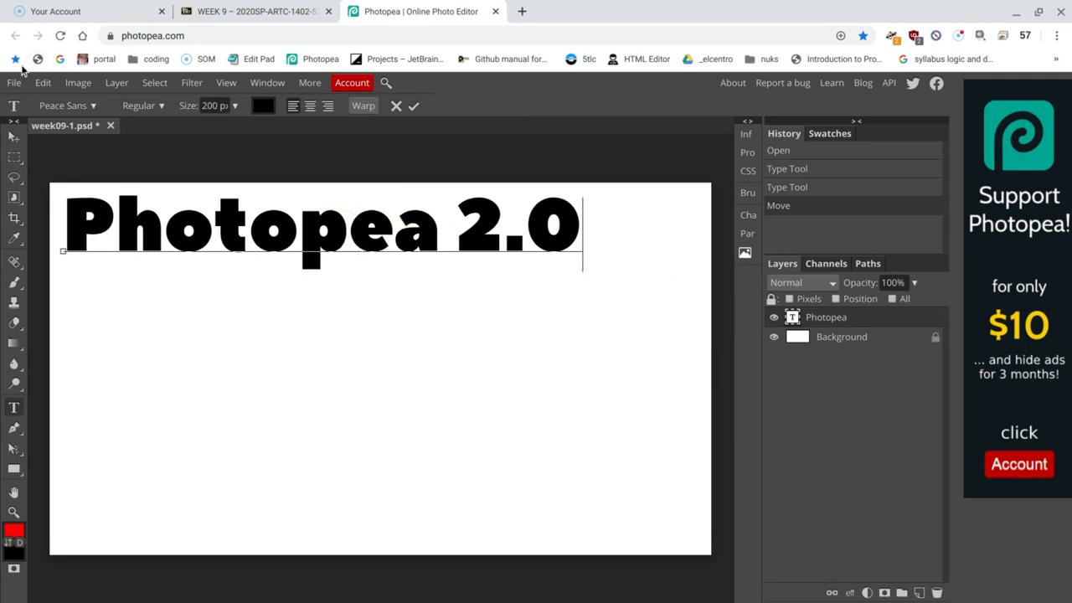
- Center-align the "Photopea 2.0" text and reposition it across the upper part of the canvas
click(13, 136)
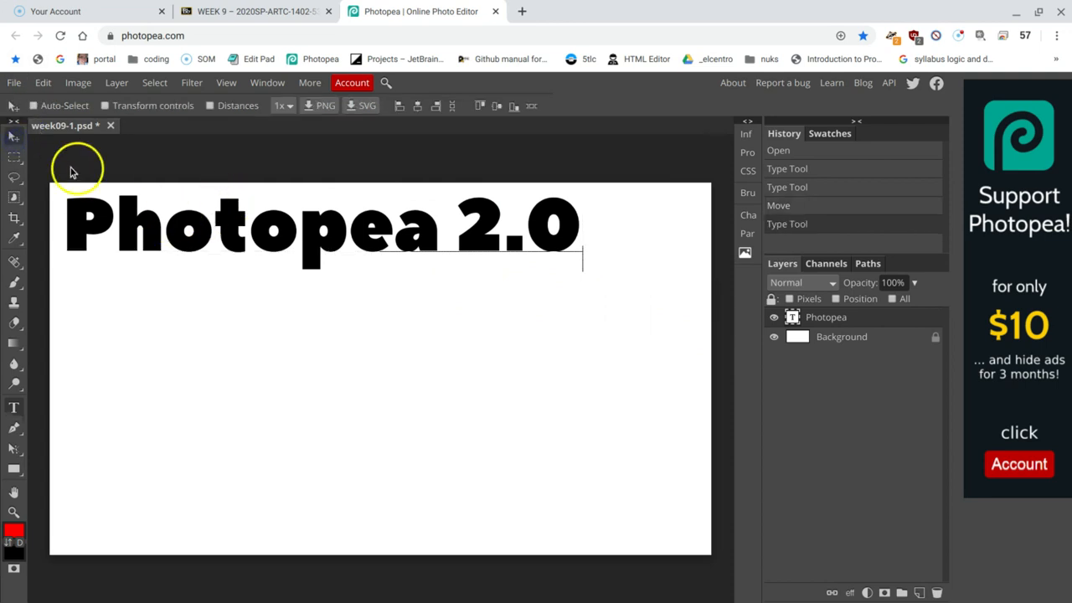
drag(269, 224, 328, 243)
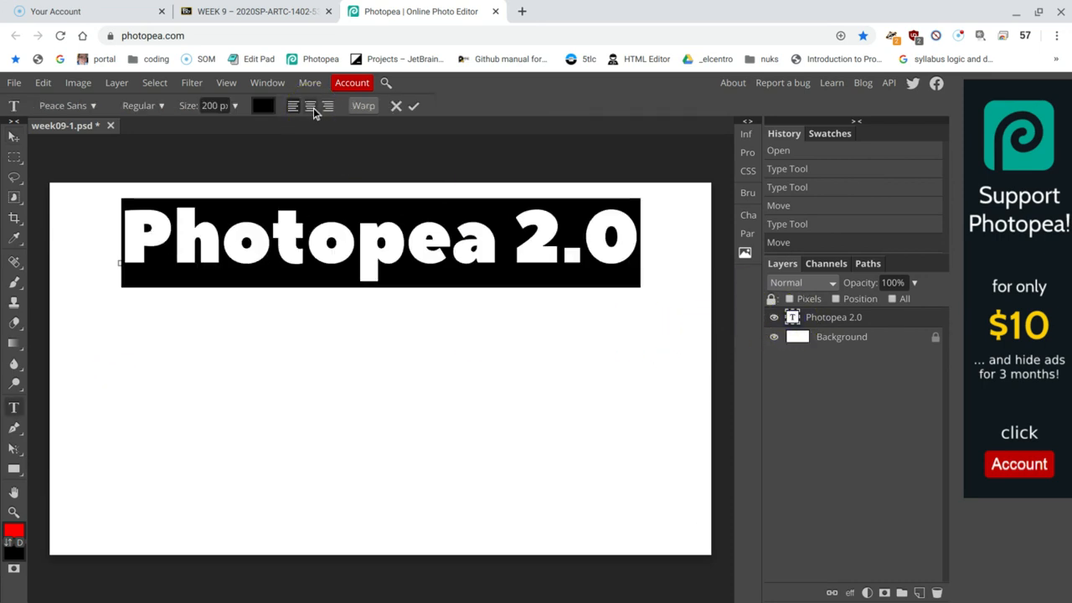
click(310, 106)
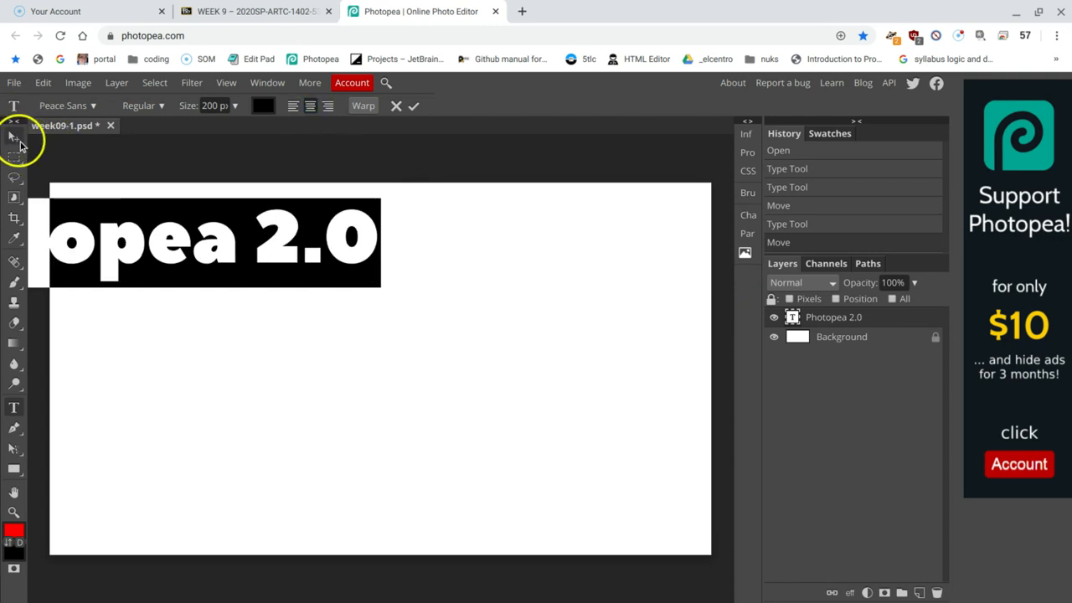
click(13, 135)
drag(204, 232, 401, 234)
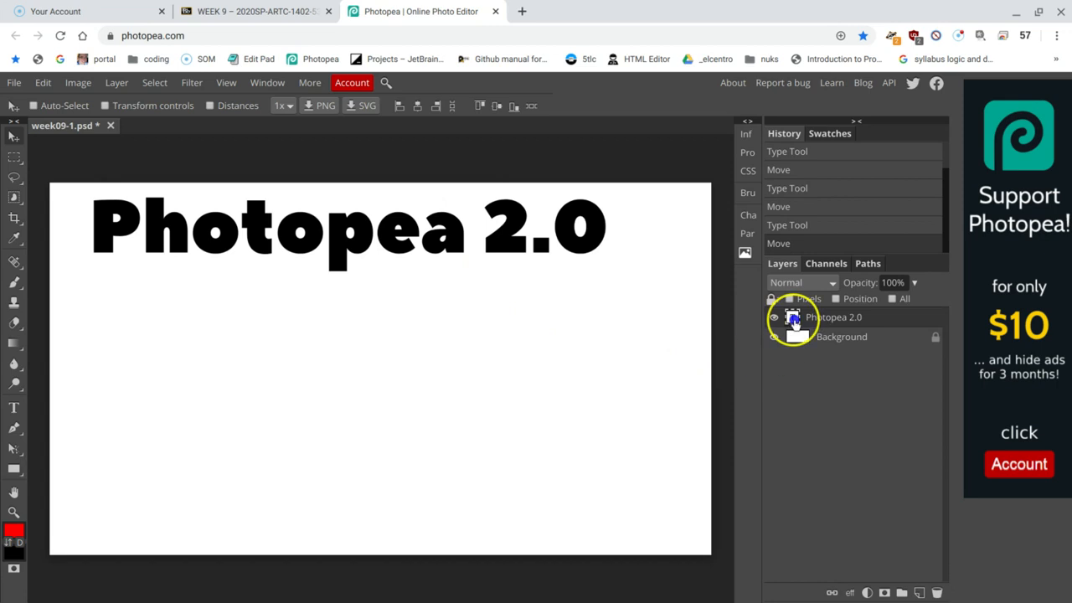
- Add a second line reading "This is center" beneath "Photopea 2.0" in the same text layer
double_click(792, 319)
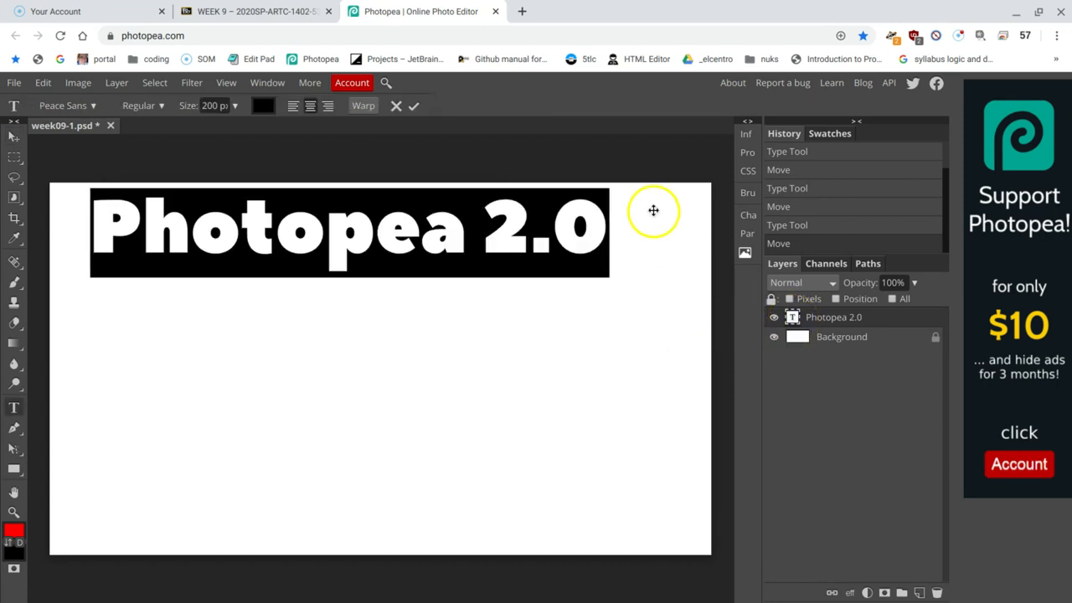
click(603, 232)
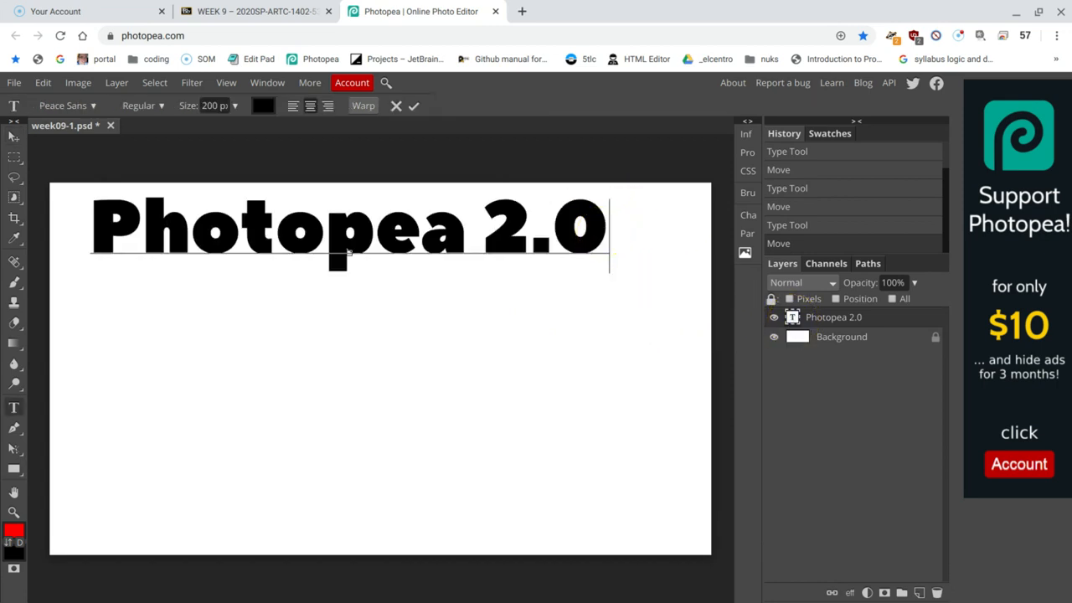
text(This i)
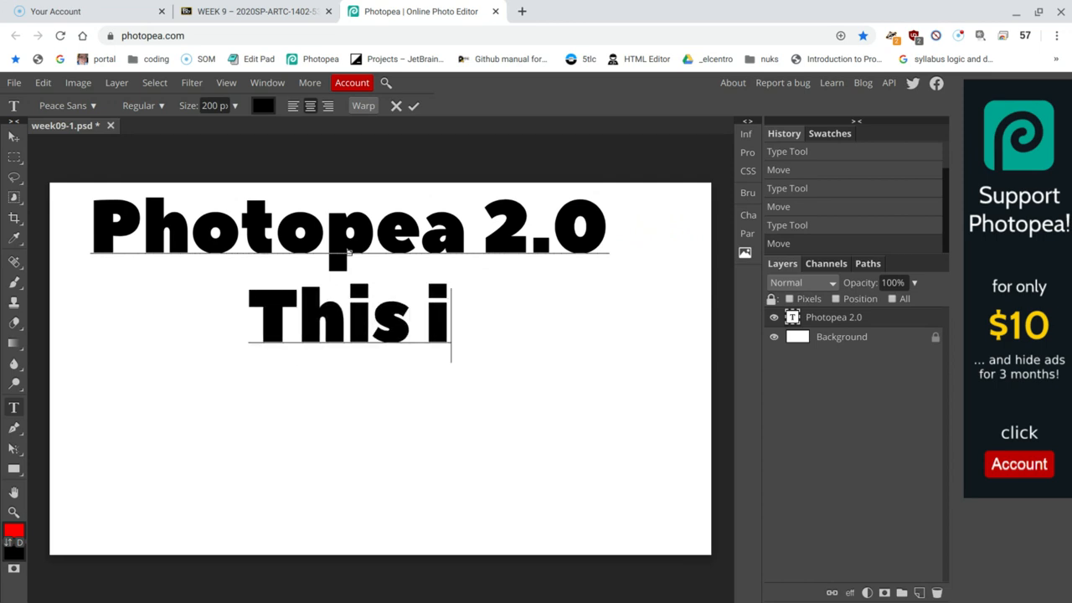
text(s cent)
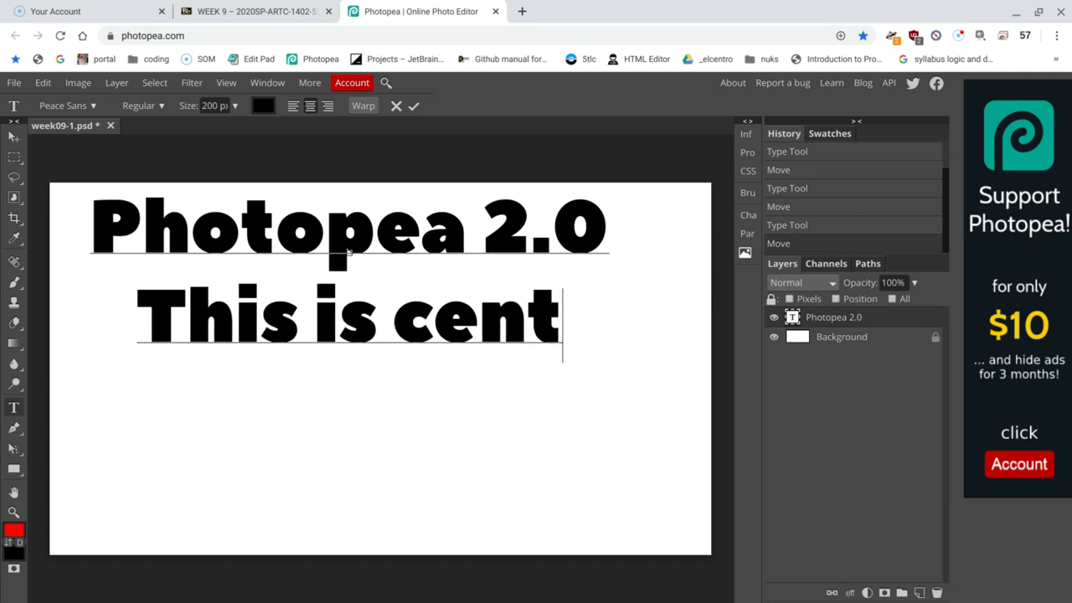
text(er)
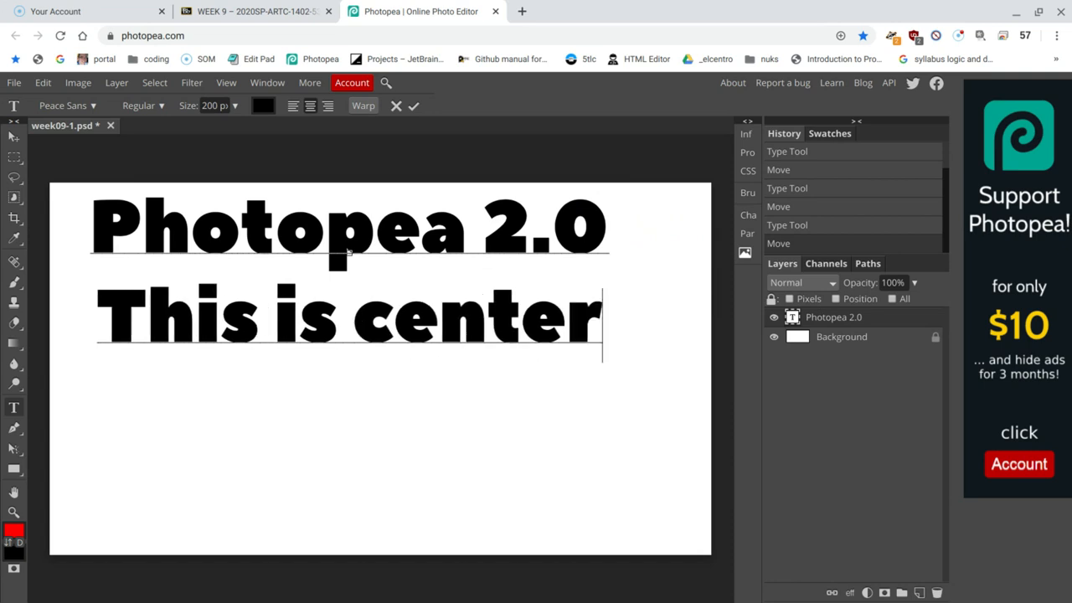
- Left-align both lines of the text layer and move the text back fully onto the canvas's upper-left area
click(328, 228)
double_click(329, 228)
key(ctrl+a)
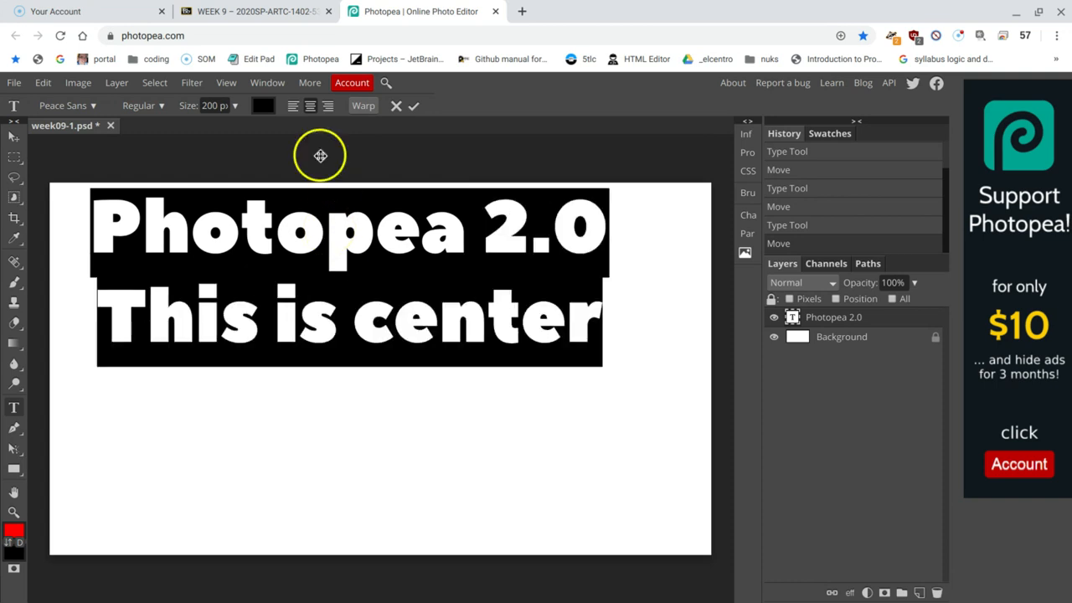
click(292, 106)
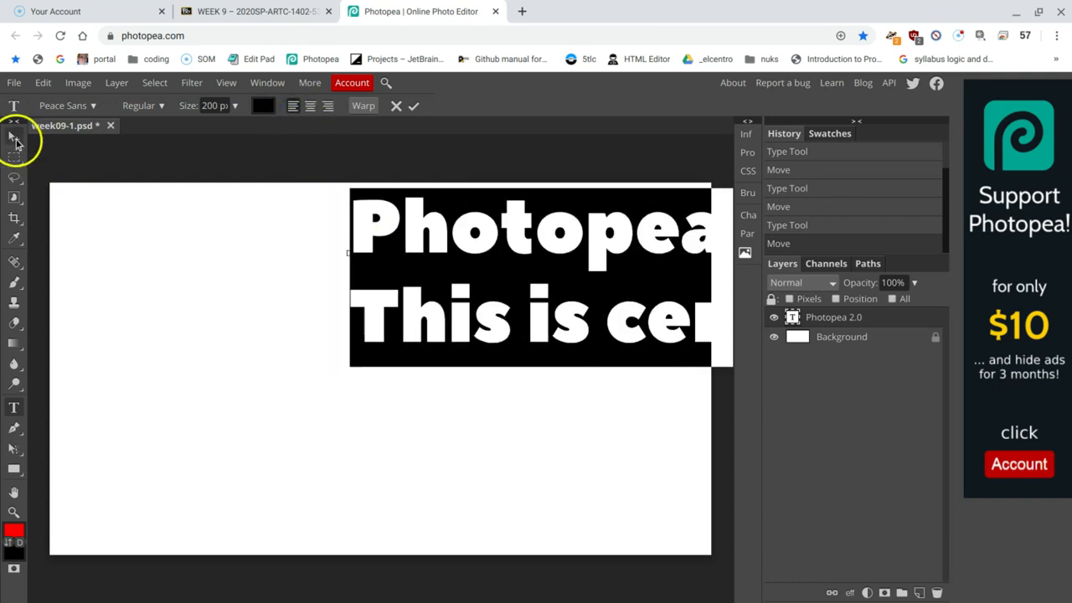
click(15, 144)
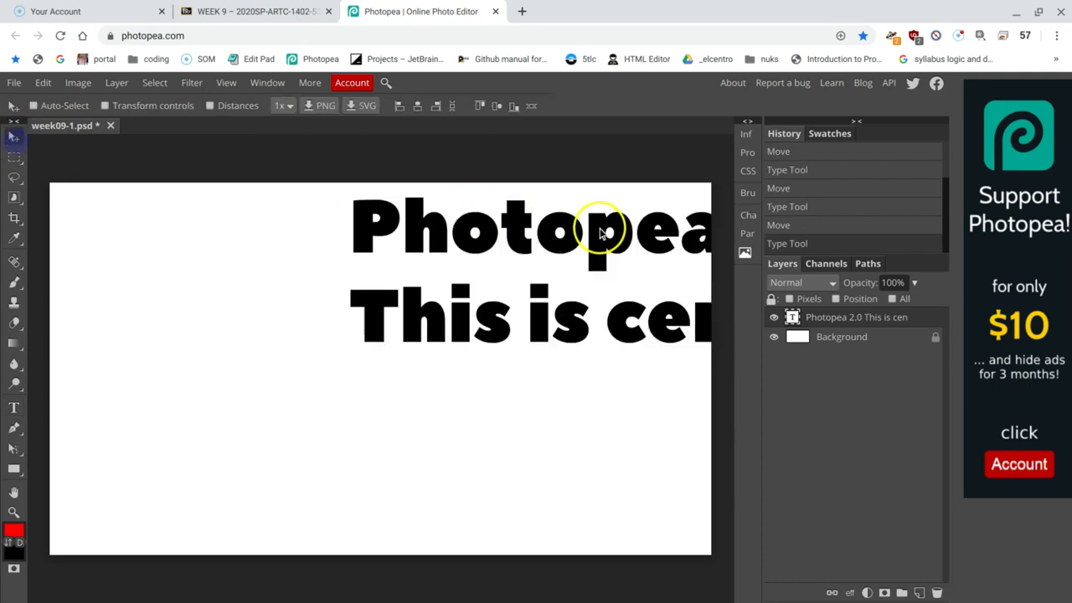
drag(586, 239, 303, 255)
- Delete the "This is center" line from the text layer and nudge the "Photopea 2.0" text slightly down
click(792, 320)
double_click(792, 317)
triple_click(476, 325)
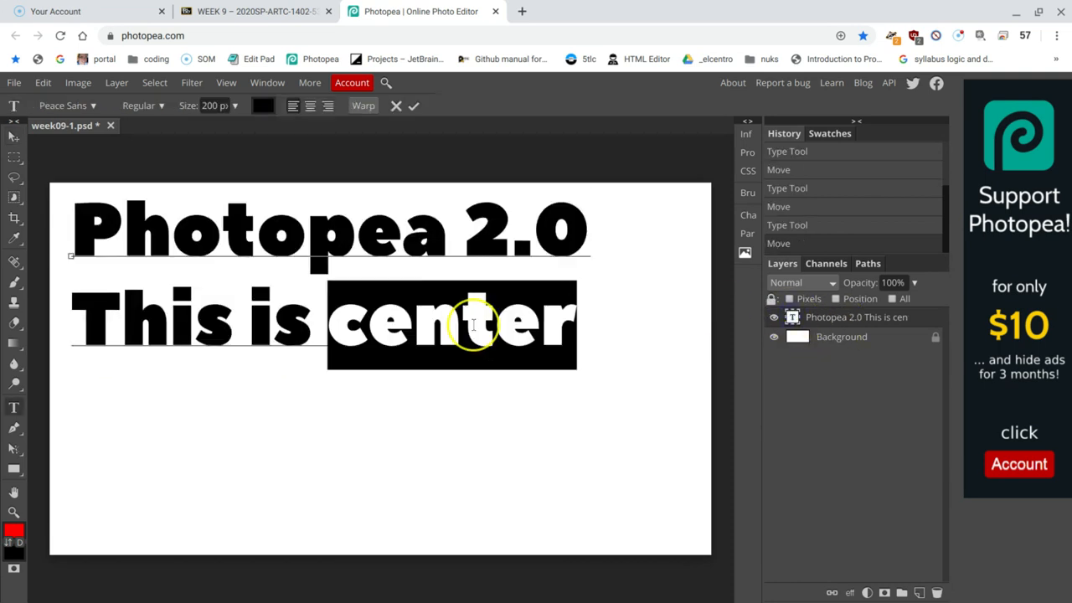
key(BackSpace)
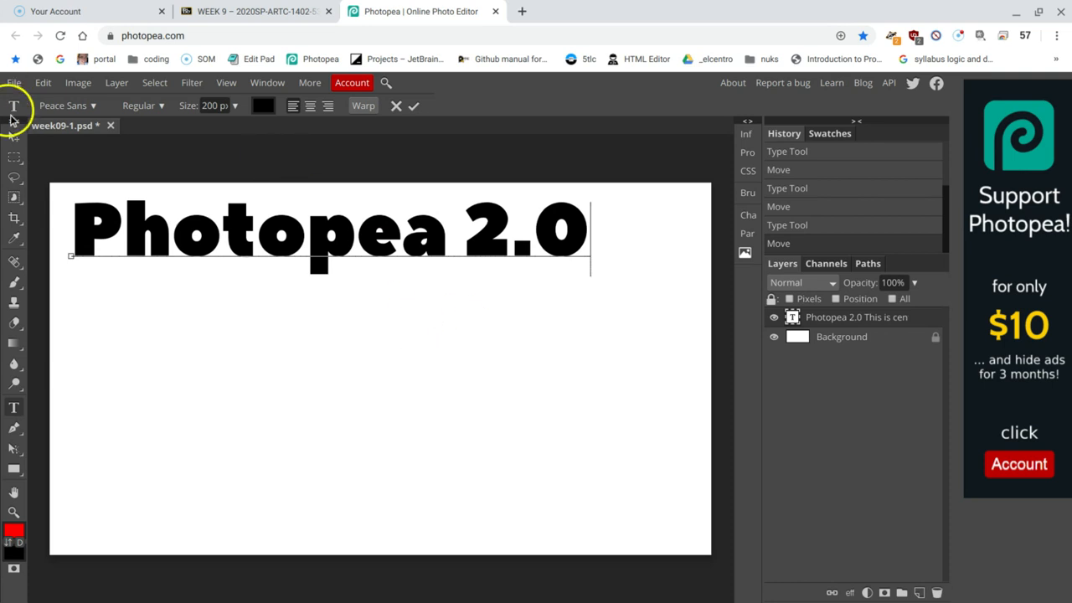
click(14, 137)
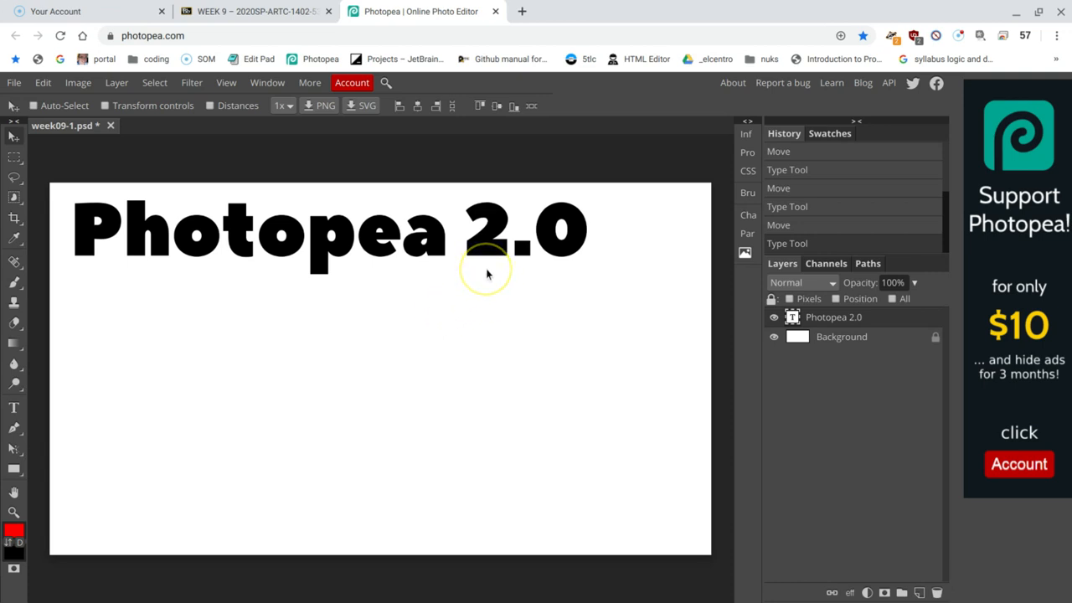
mouse_move(336, 236)
mouse_down()
mouse_move(347, 246)
mouse_move(330, 240)
mouse_move(337, 248)
mouse_up()
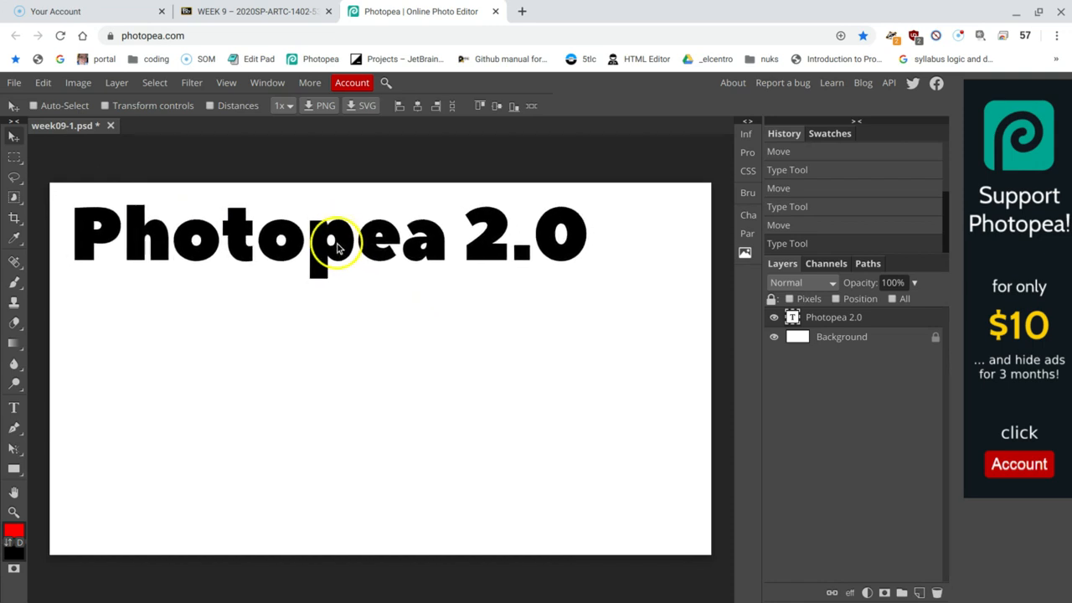
- Recolor the whole "Photopea 2.0" text pure blue (0000ff) and nudge it slightly right and down
double_click(792, 318)
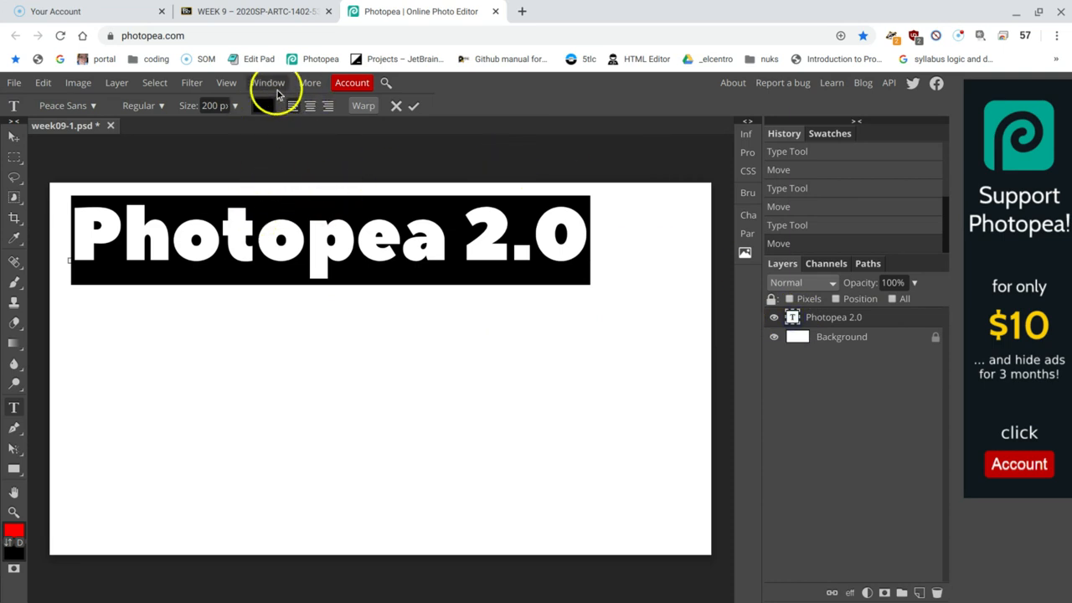
click(265, 105)
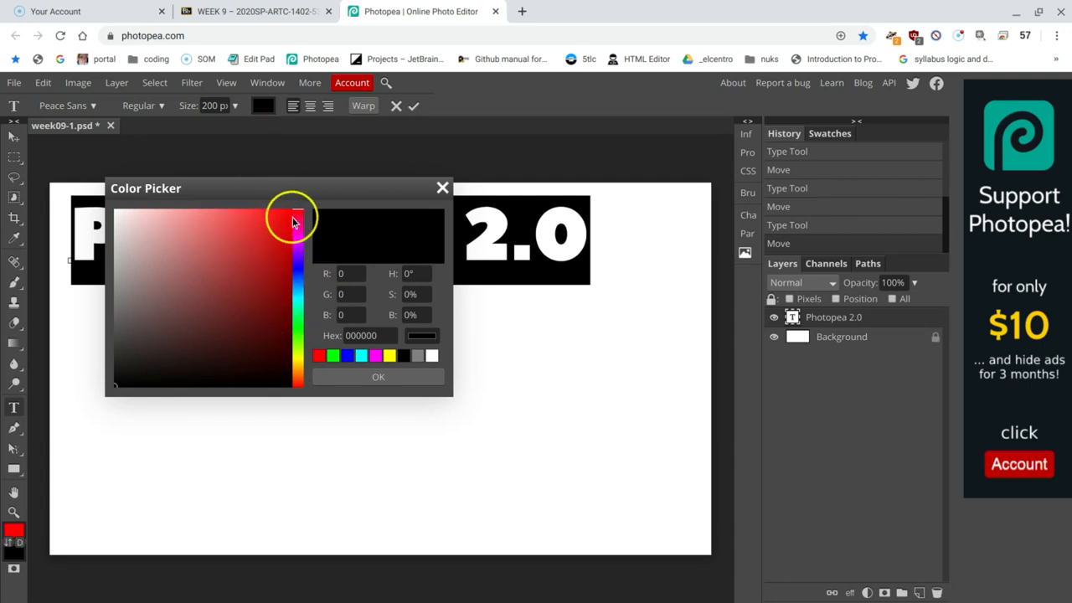
mouse_move(304, 239)
mouse_down()
mouse_move(295, 266)
mouse_move(296, 254)
mouse_up()
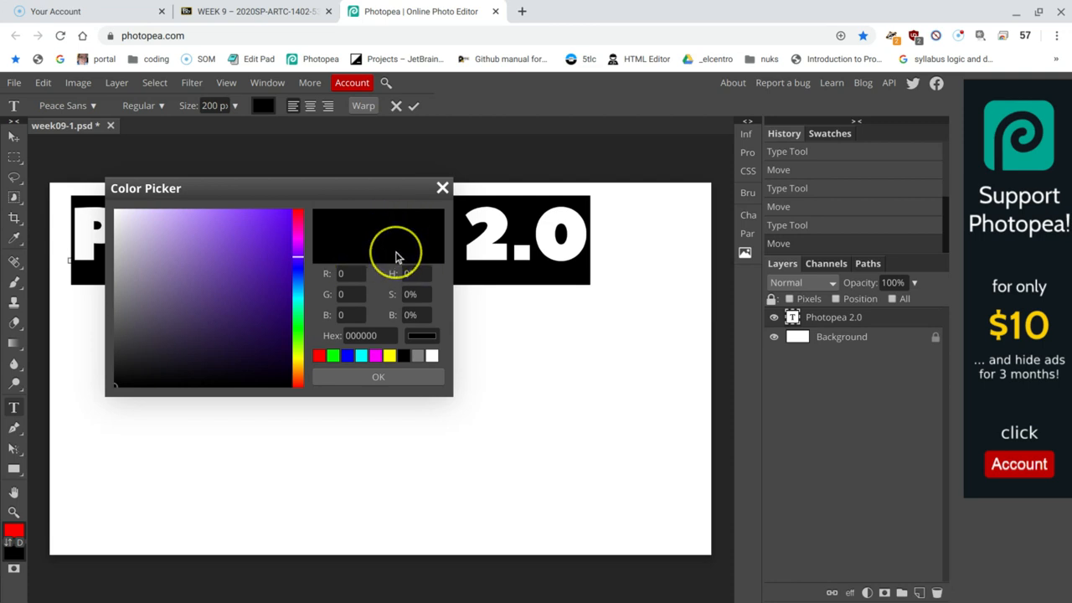
click(299, 278)
drag(301, 281, 305, 276)
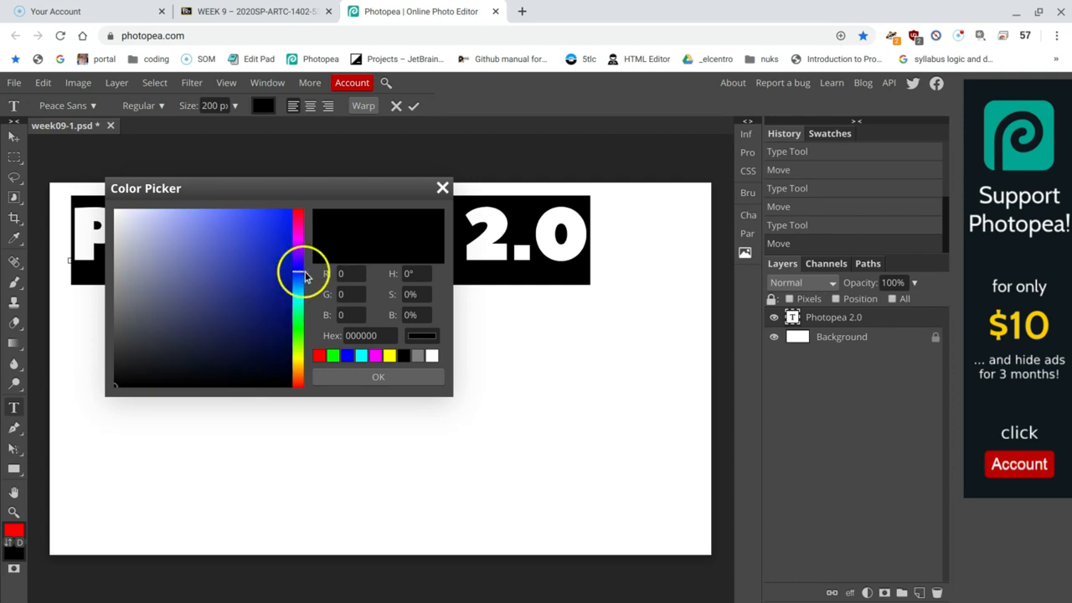
click(269, 225)
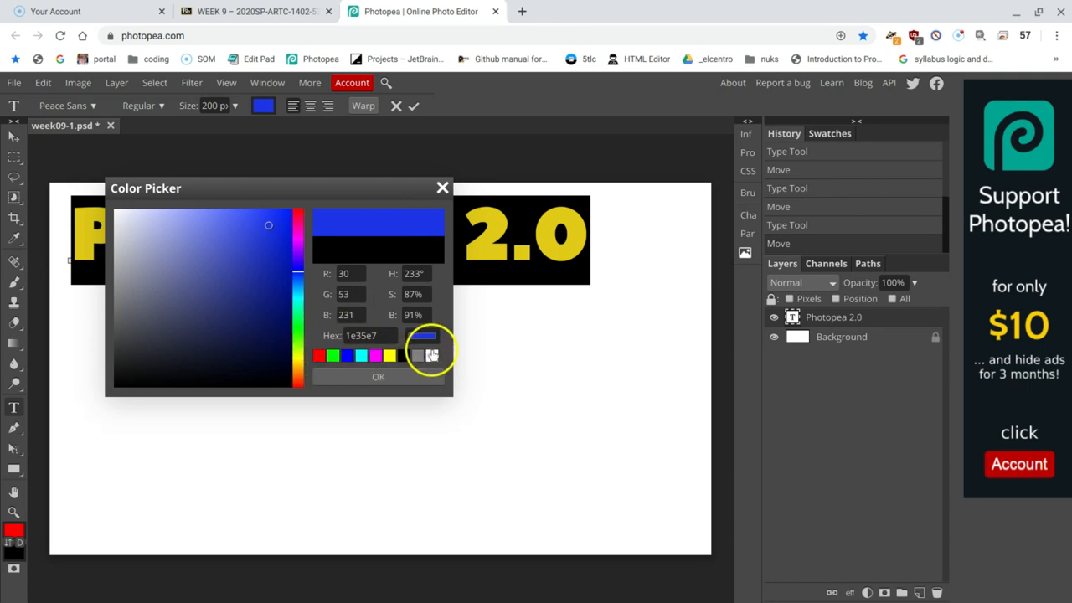
click(348, 356)
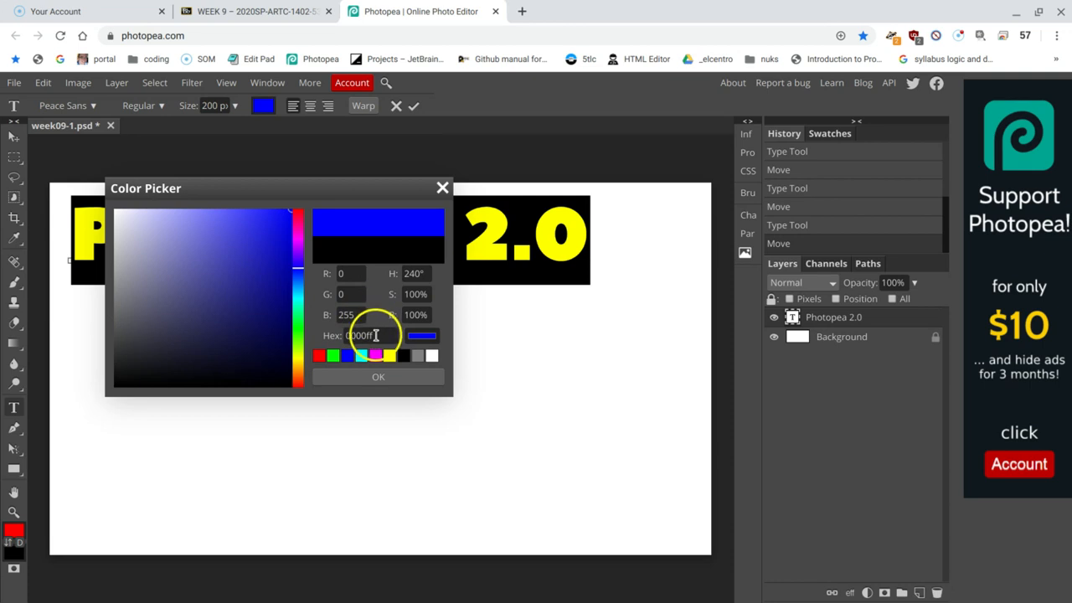
click(404, 384)
click(390, 266)
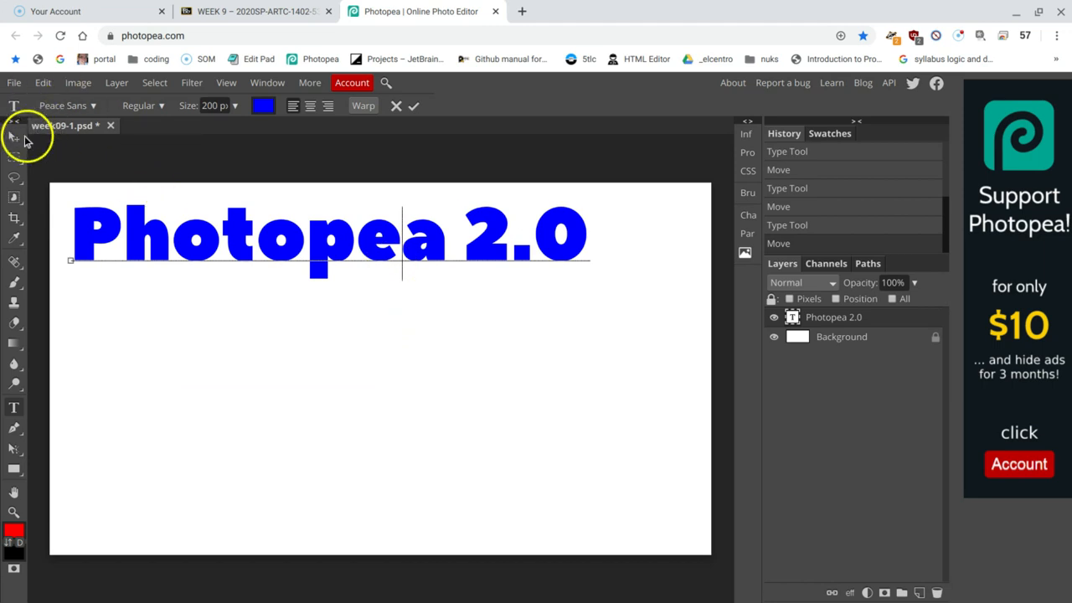
click(17, 139)
mouse_move(203, 232)
mouse_down()
mouse_move(227, 239)
mouse_move(214, 236)
mouse_up()
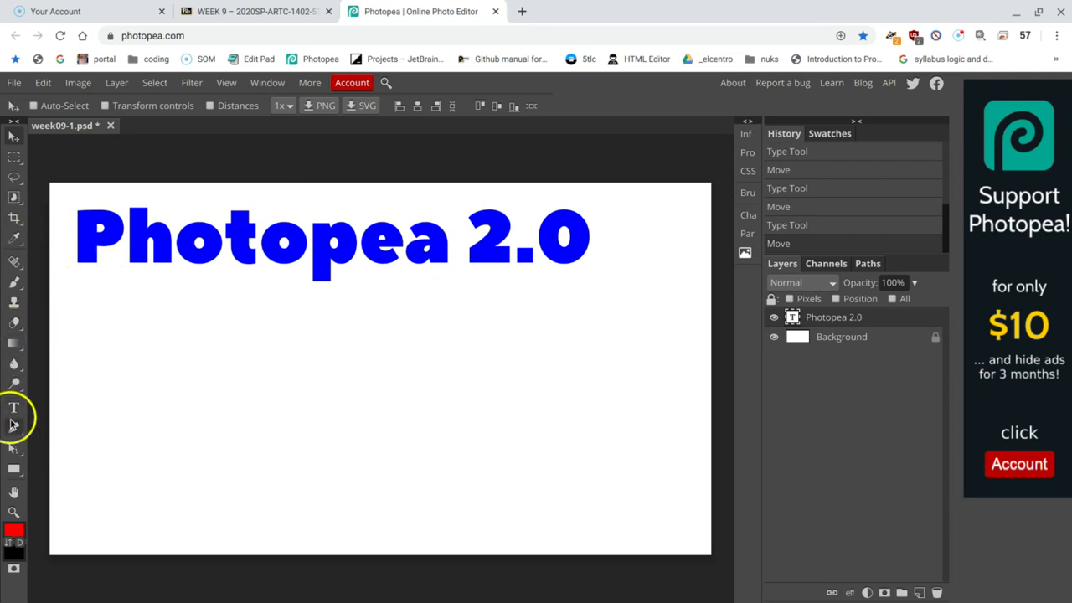
- Add a separate text layer reading "Second line" below the "Photopea 2.0" text
click(15, 409)
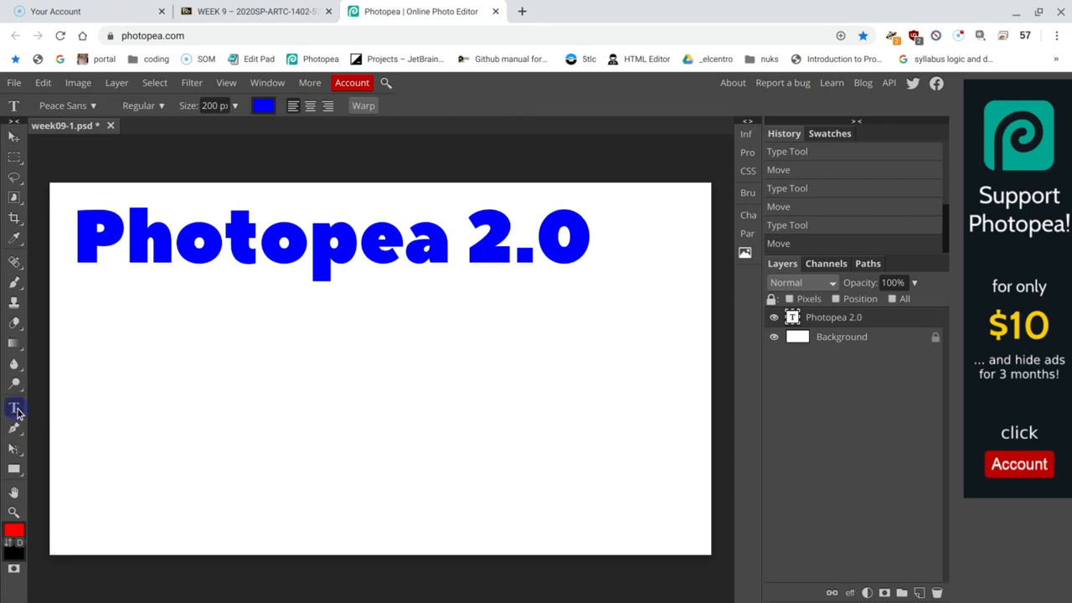
click(127, 375)
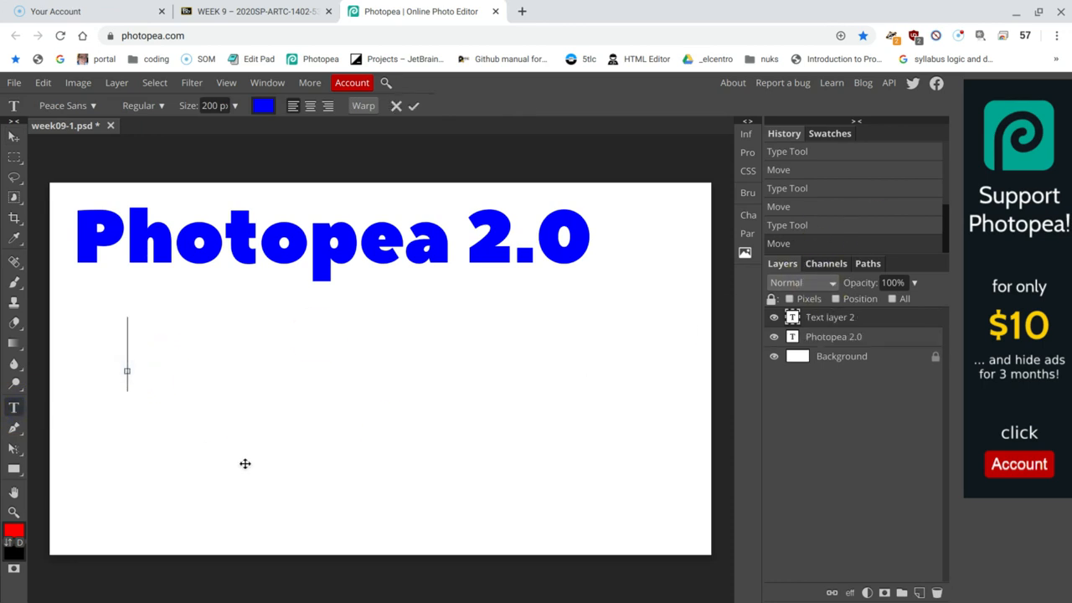
text(Second lin)
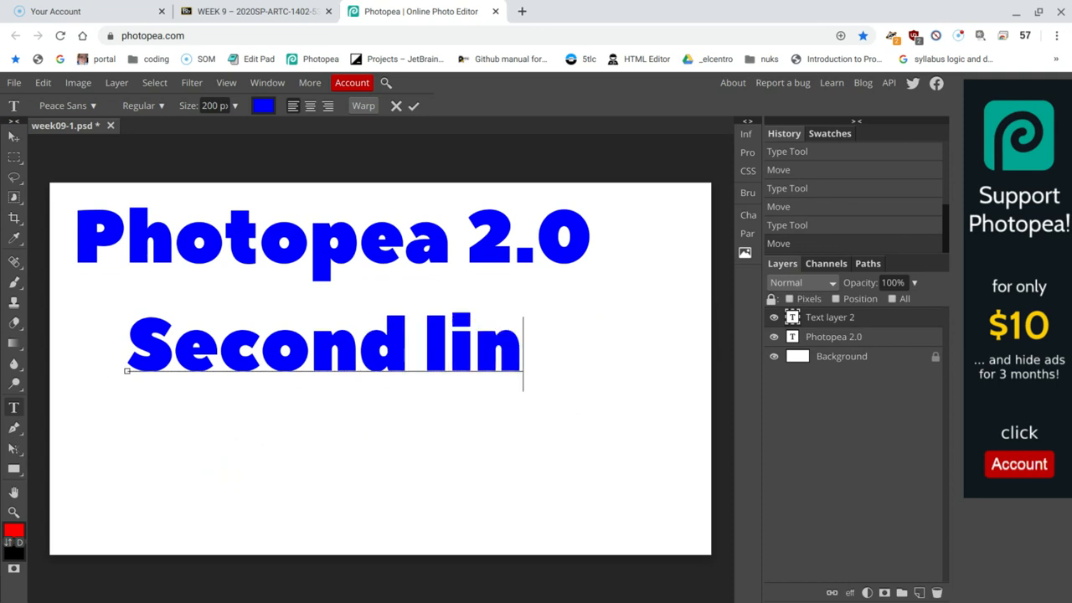
text(e)
- Recolor the whole "Second line" text green (00ff00) and move it directly under "Photopea 2.0" with their left edges roughly aligned
triple_click(354, 331)
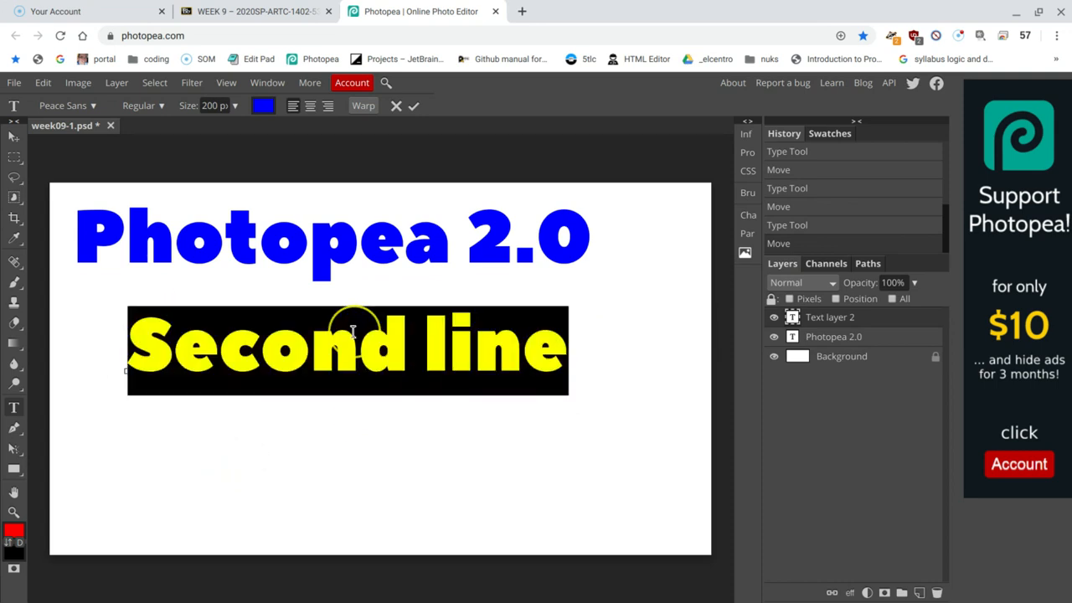
click(262, 106)
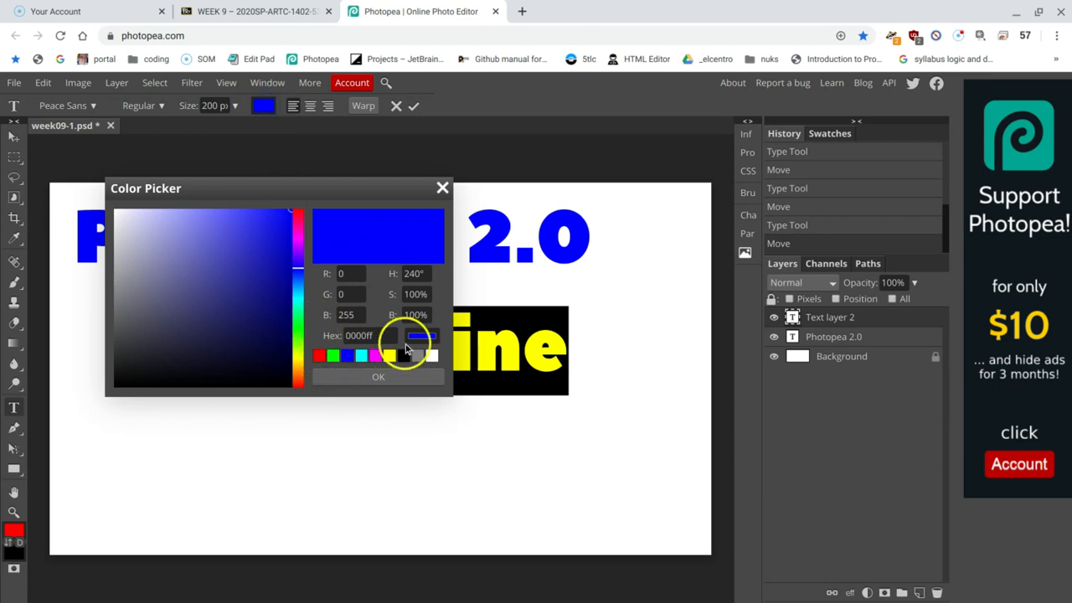
click(332, 356)
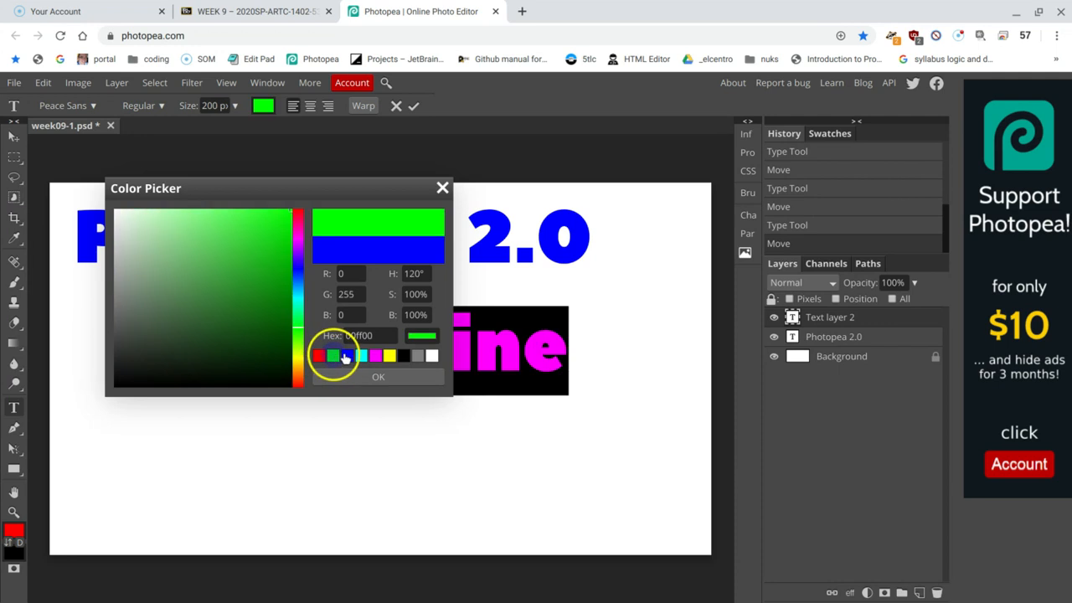
click(400, 377)
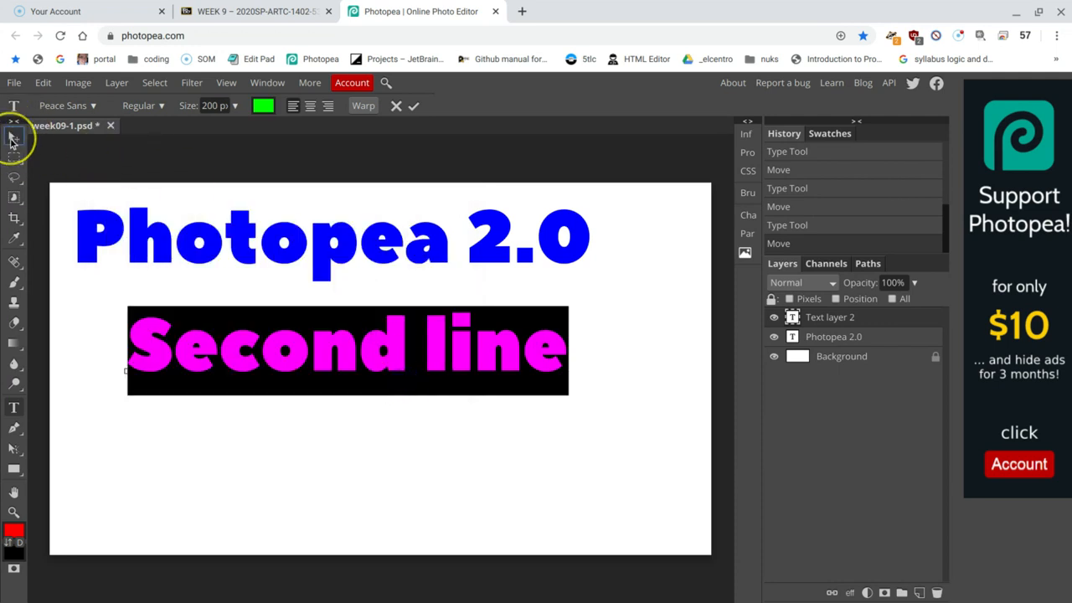
click(13, 136)
drag(295, 355, 239, 341)
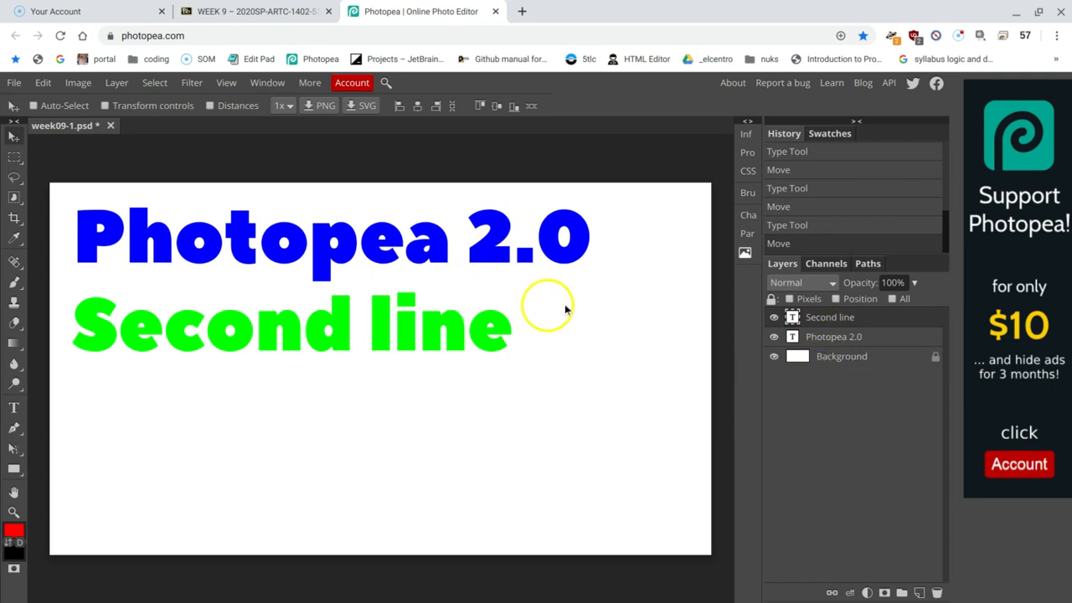
- Fill the Background layer with a custom yellow (ffff00) at Normal blend mode and 100% opacity
click(848, 360)
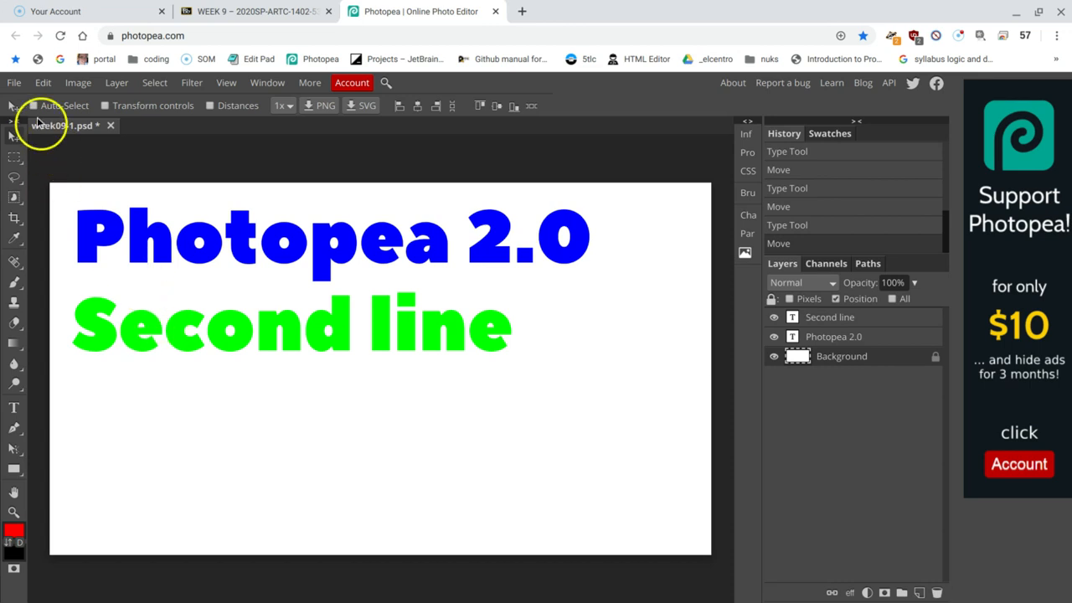
click(43, 84)
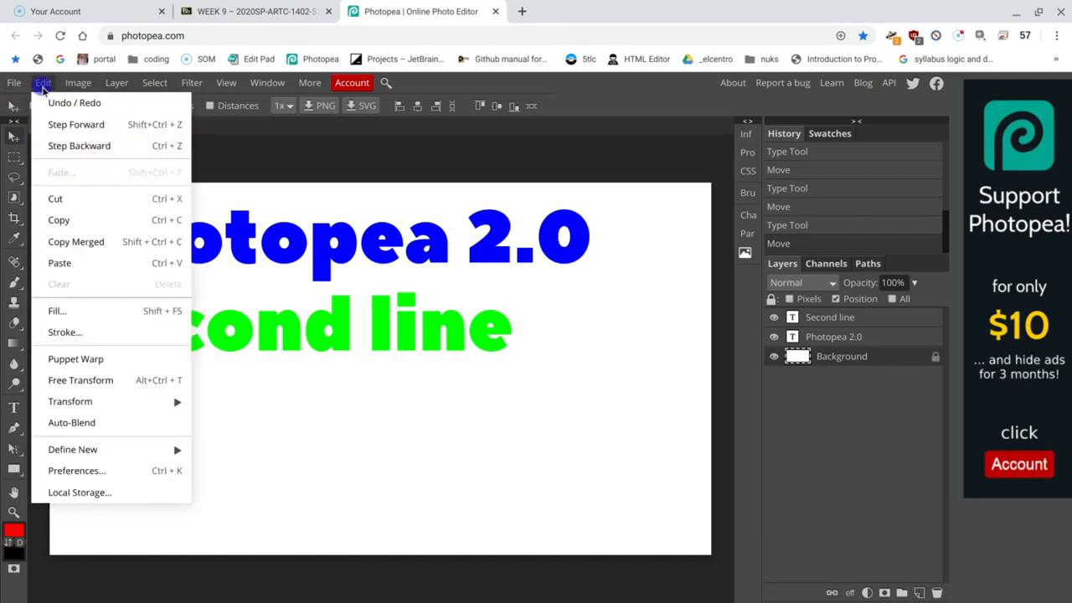
click(92, 313)
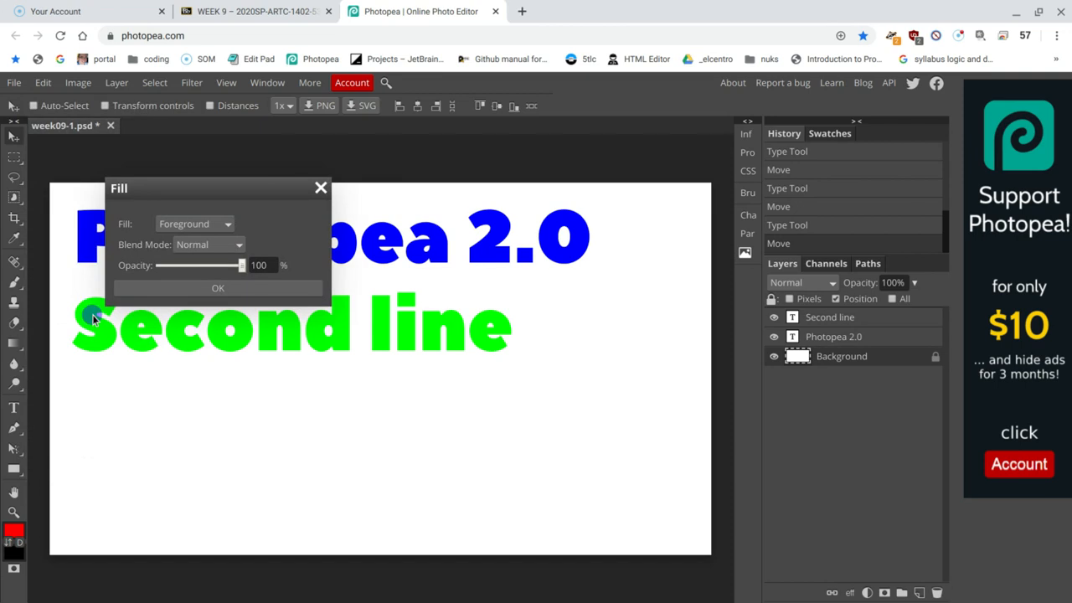
click(211, 223)
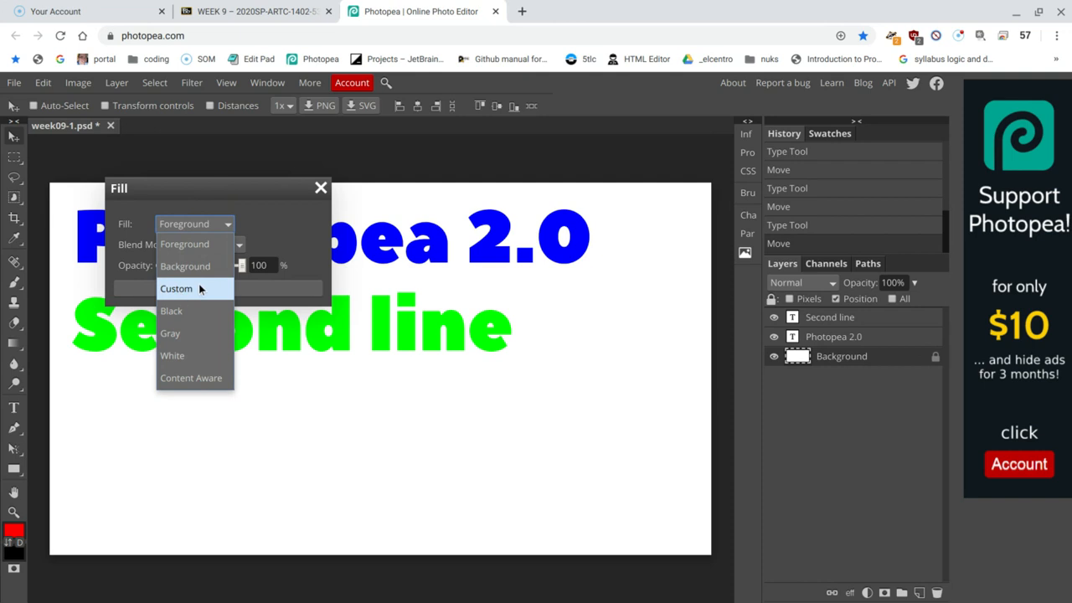
click(199, 288)
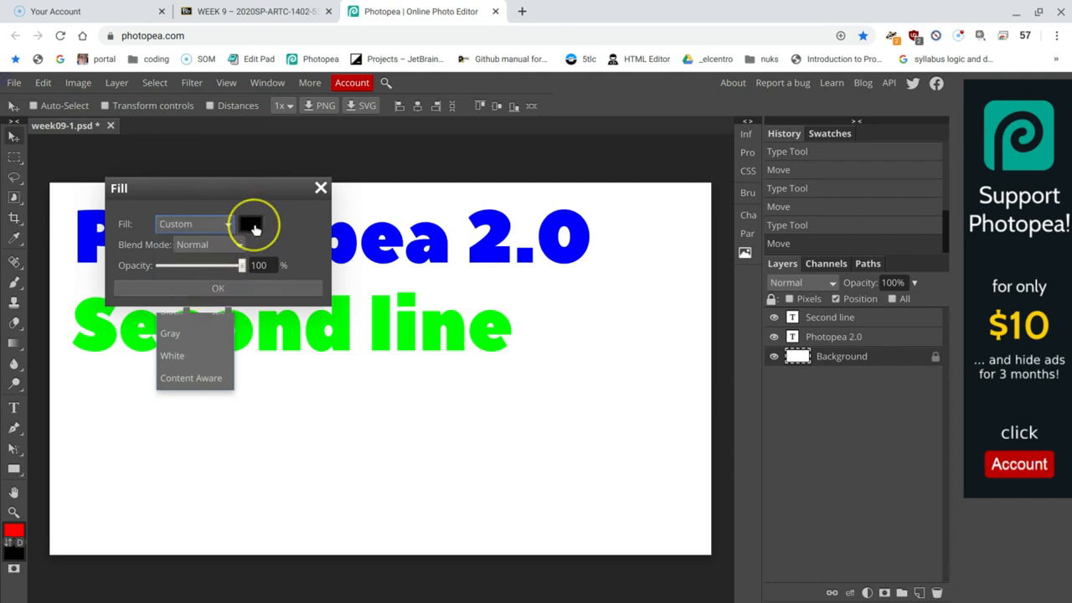
click(252, 226)
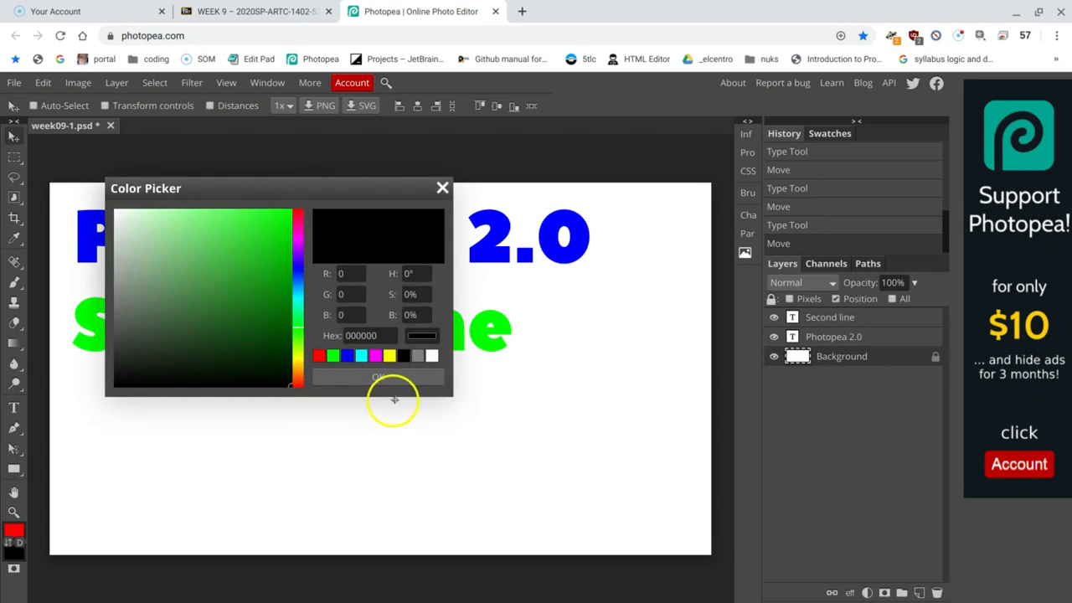
click(393, 355)
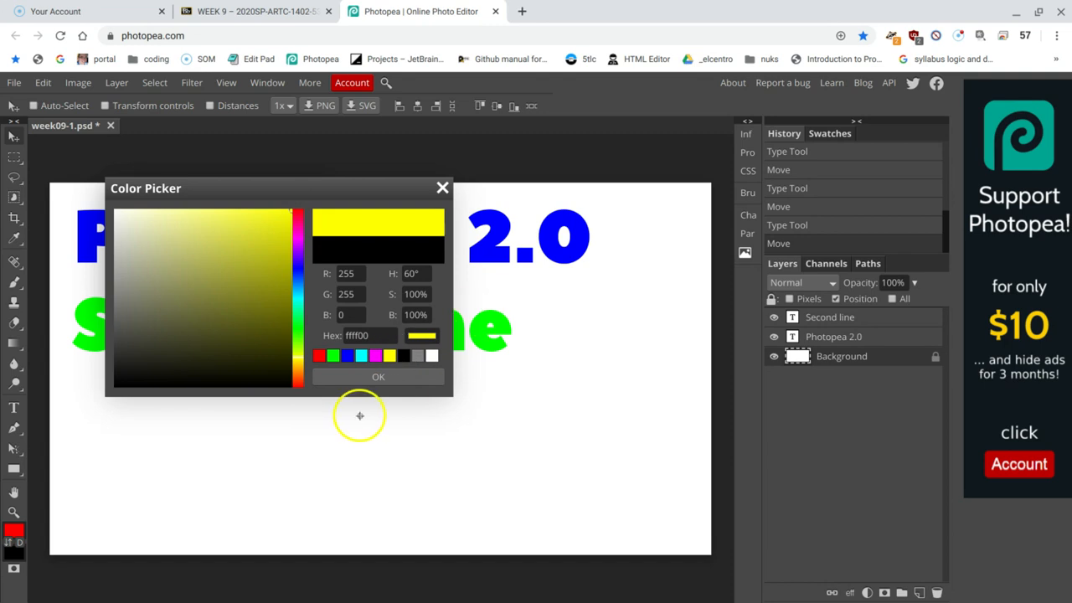
click(378, 378)
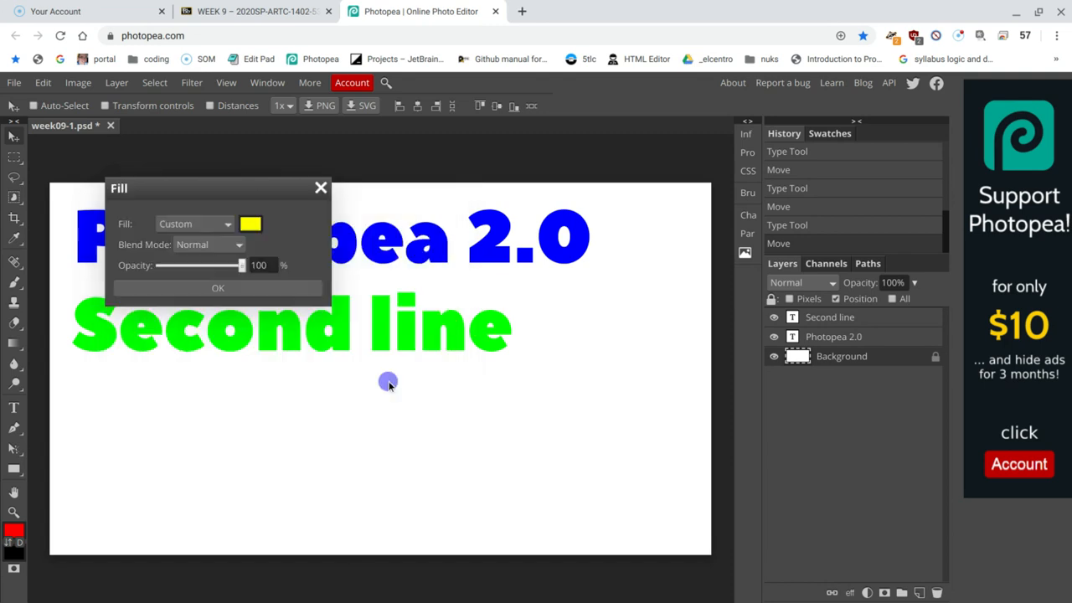
click(261, 290)
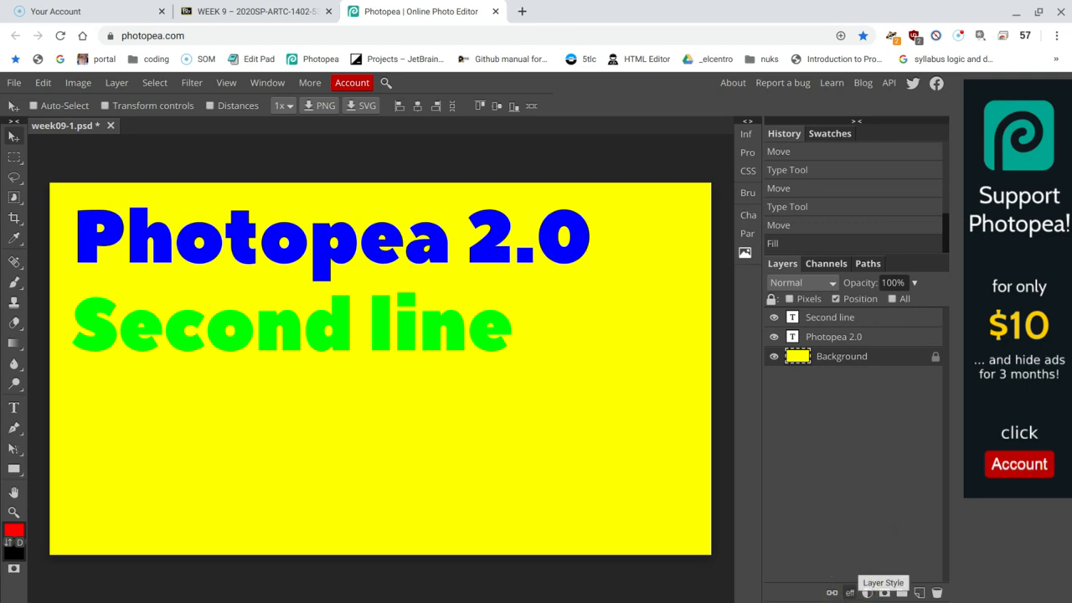
click(850, 593)
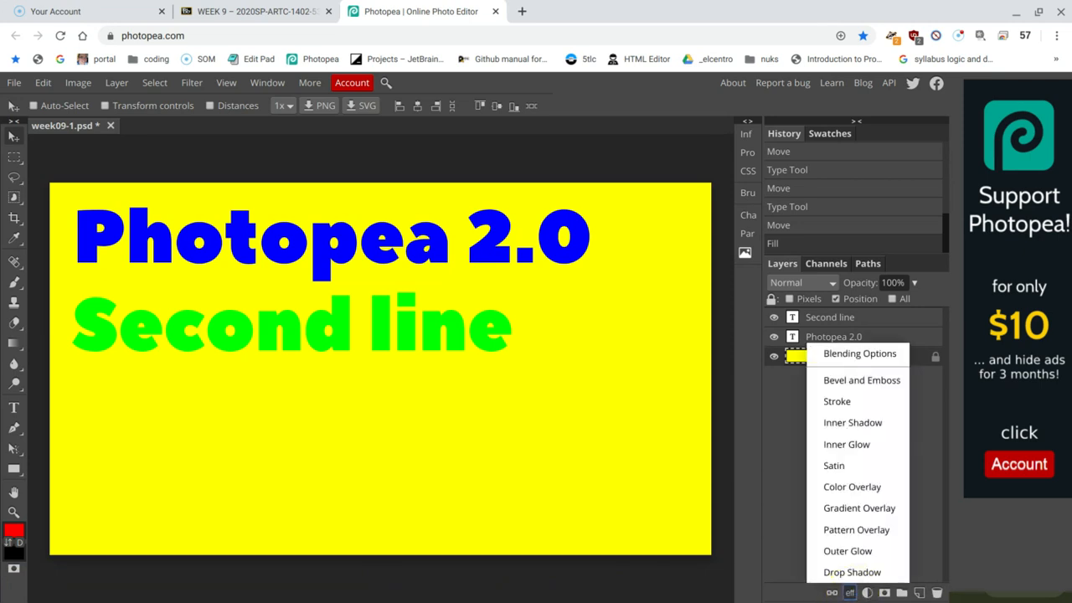
click(870, 576)
drag(443, 188, 709, 226)
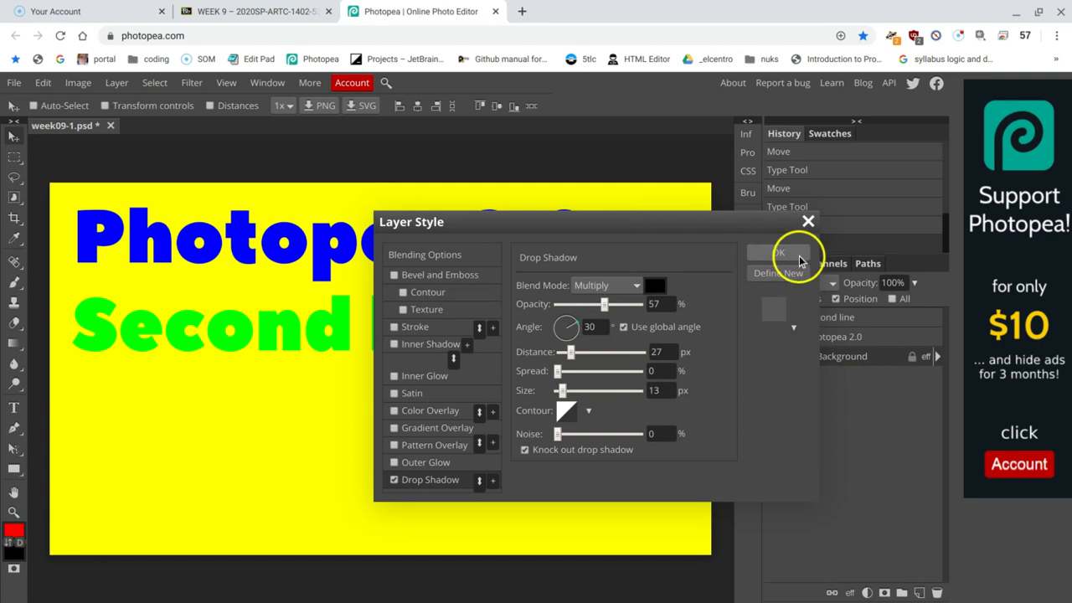
click(809, 221)
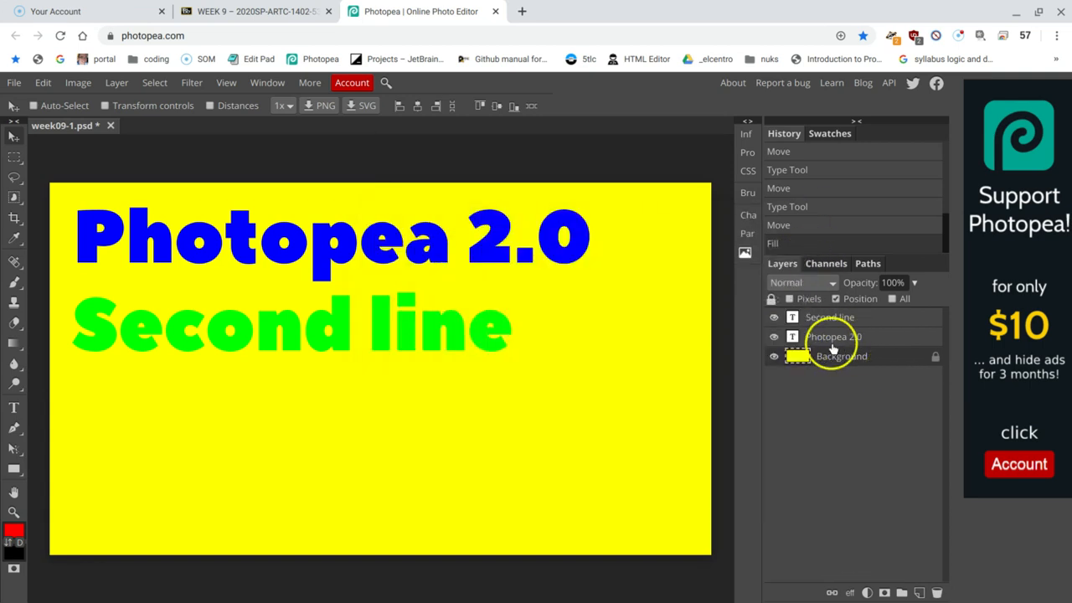
- Add a drop shadow to the "Second line" text layer and set its angle to 135°
click(850, 318)
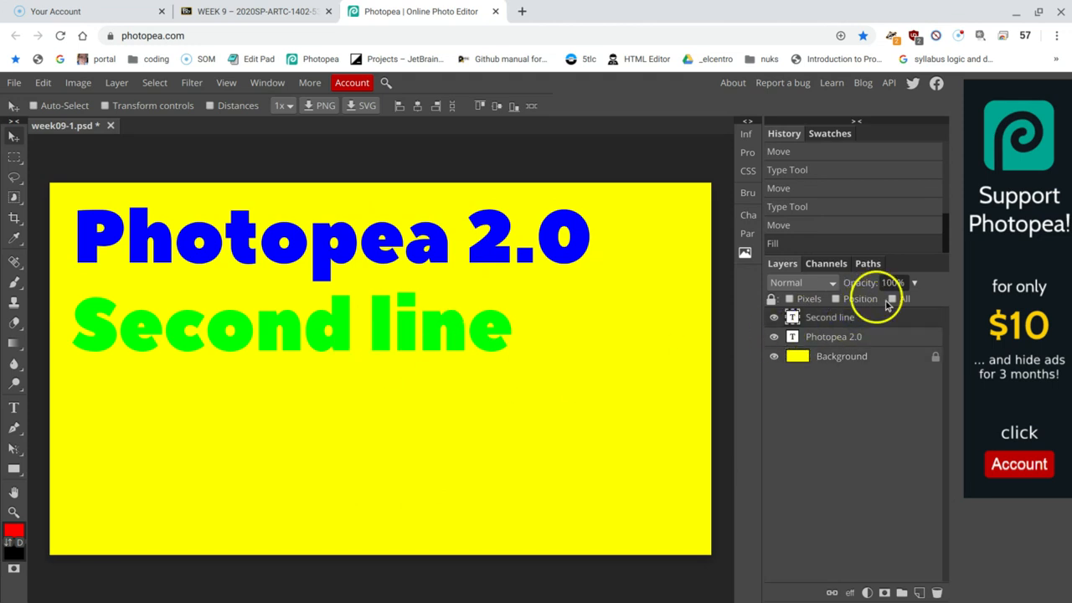
click(850, 593)
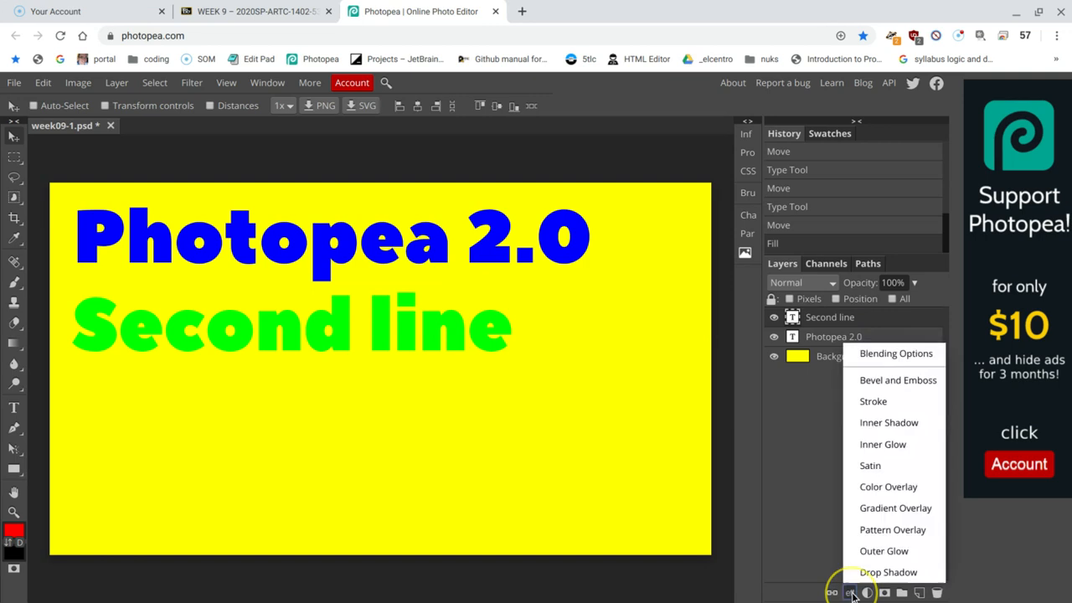
click(899, 572)
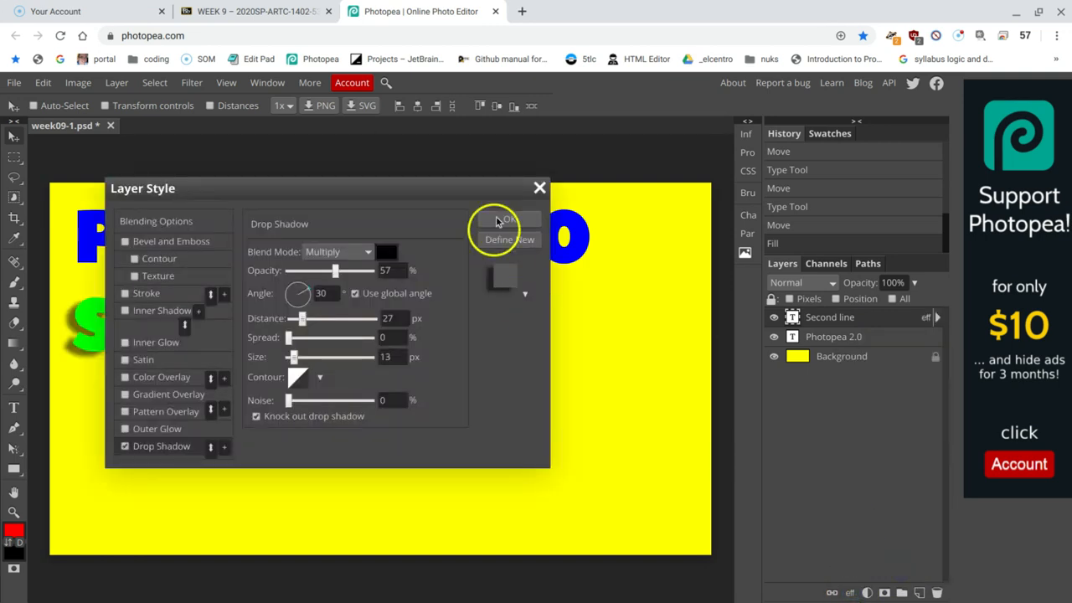
drag(422, 189, 758, 192)
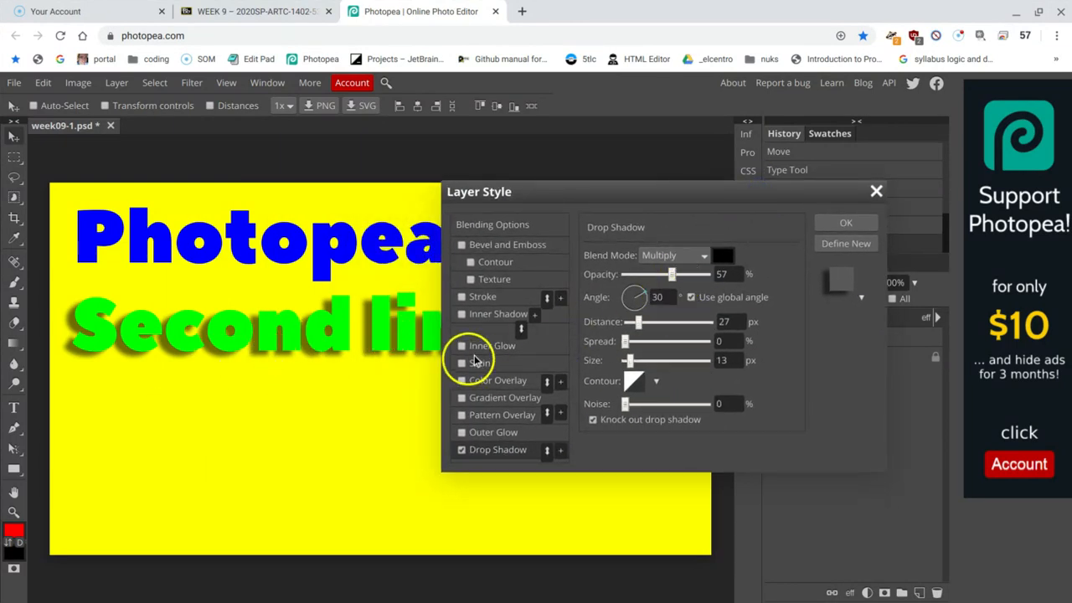
drag(560, 204, 702, 249)
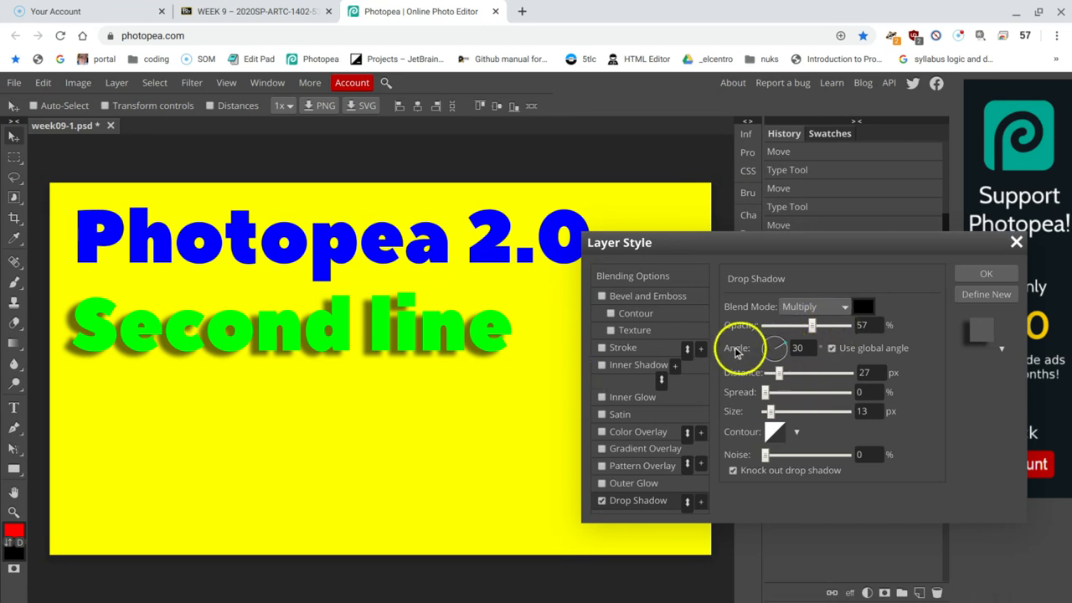
click(797, 347)
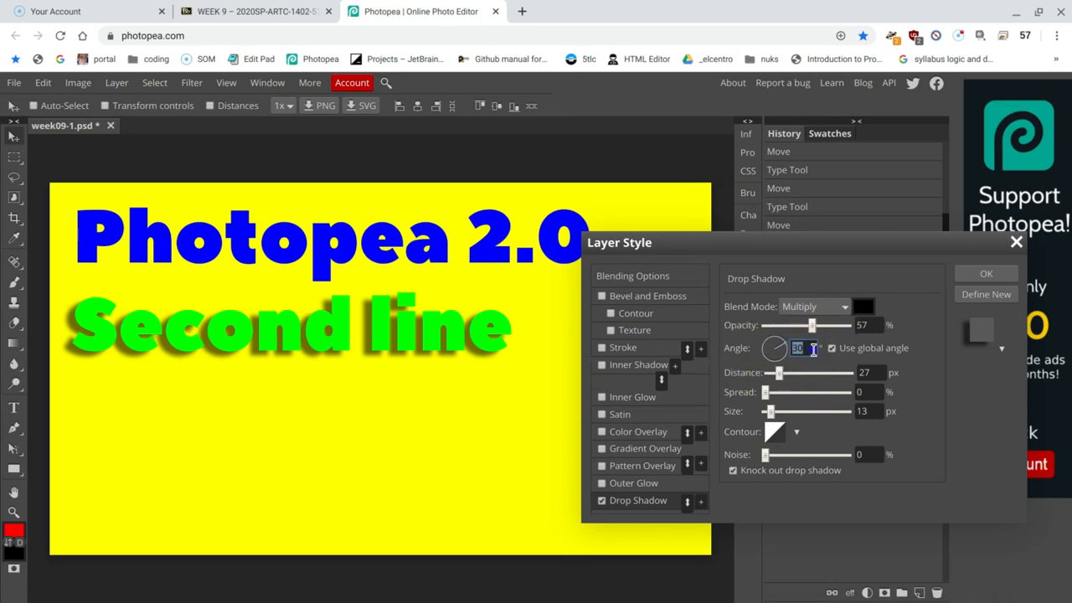
text(135)
key(Return)
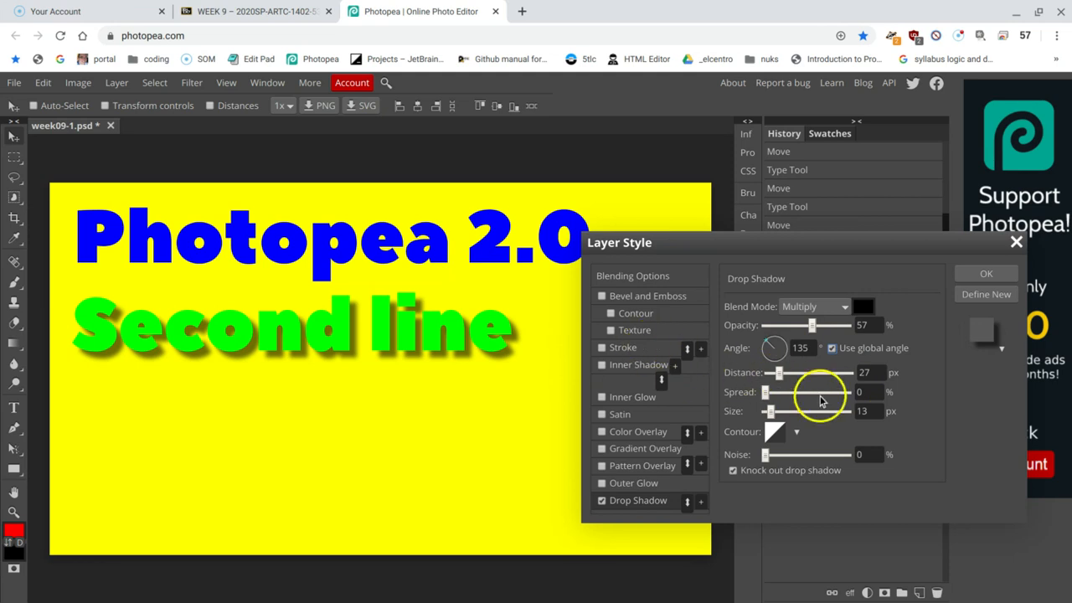
- Set the drop shadow's distance to 15 px and apply the layer style
double_click(875, 374)
text(15)
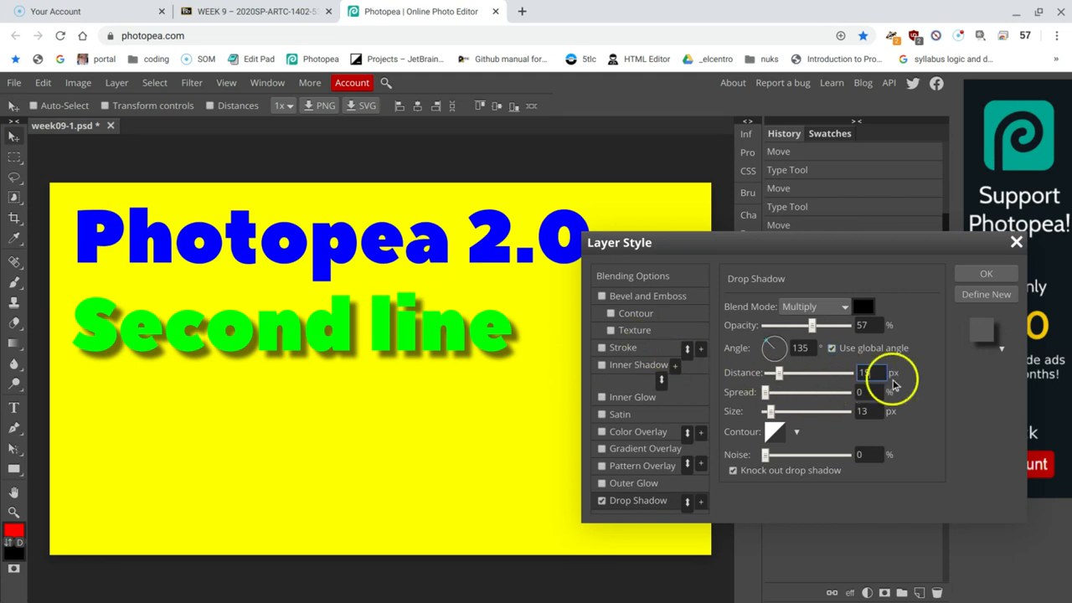
key(Tab)
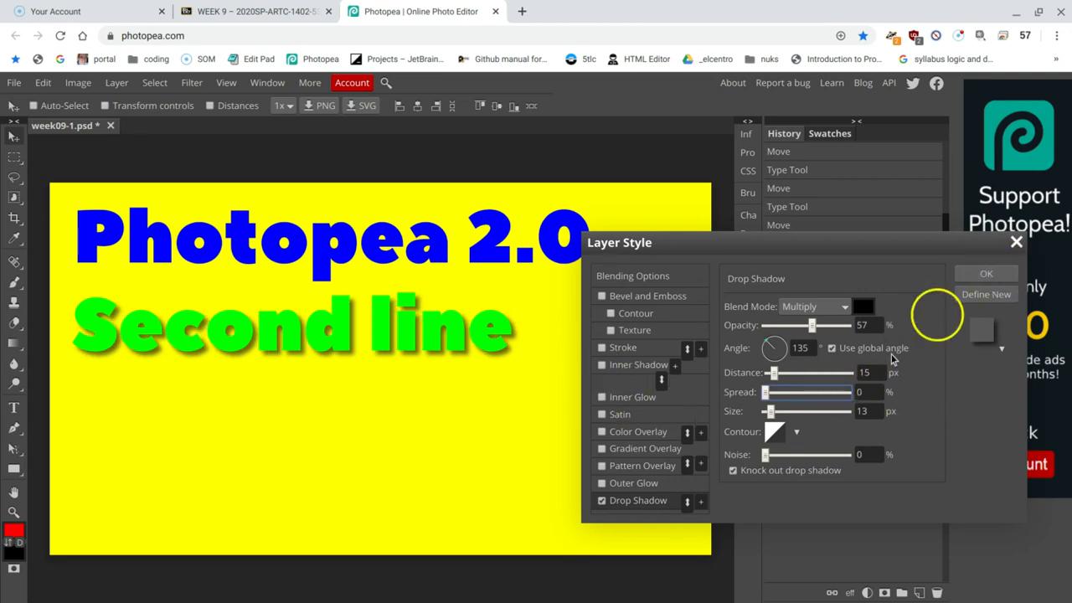
click(1002, 284)
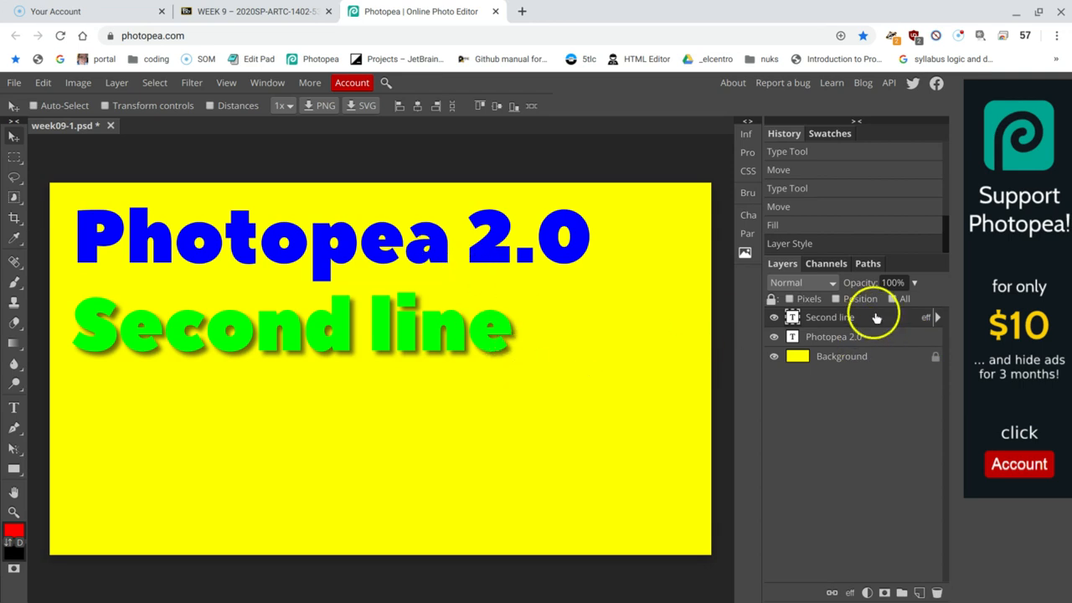
- Copy the layer style of the "Second line" layer and paste it onto the "Photopea 2.0" layer
right_click(926, 323)
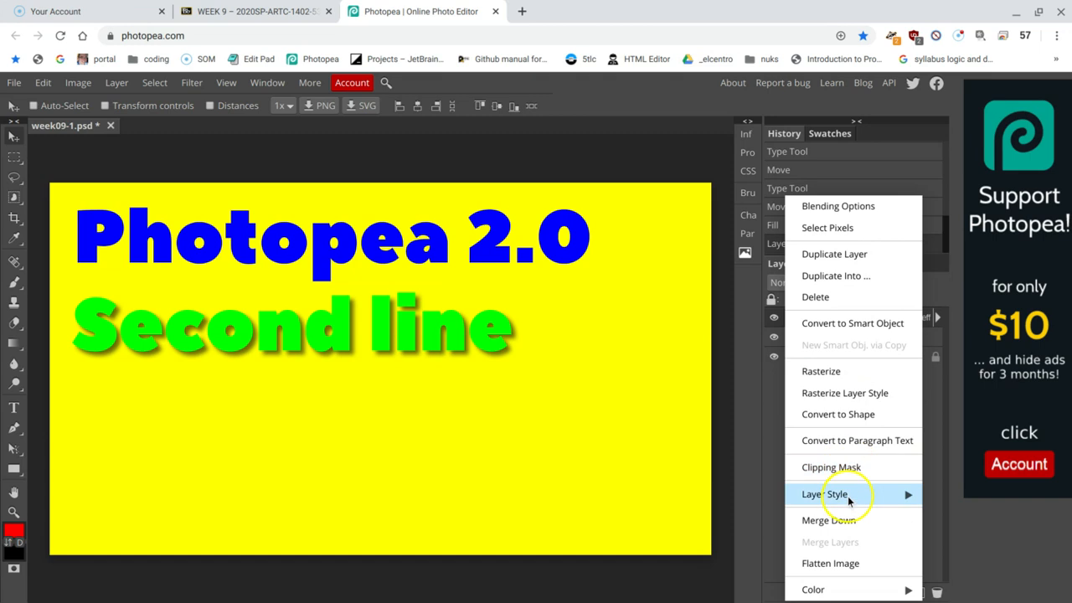
mouse_move(861, 496)
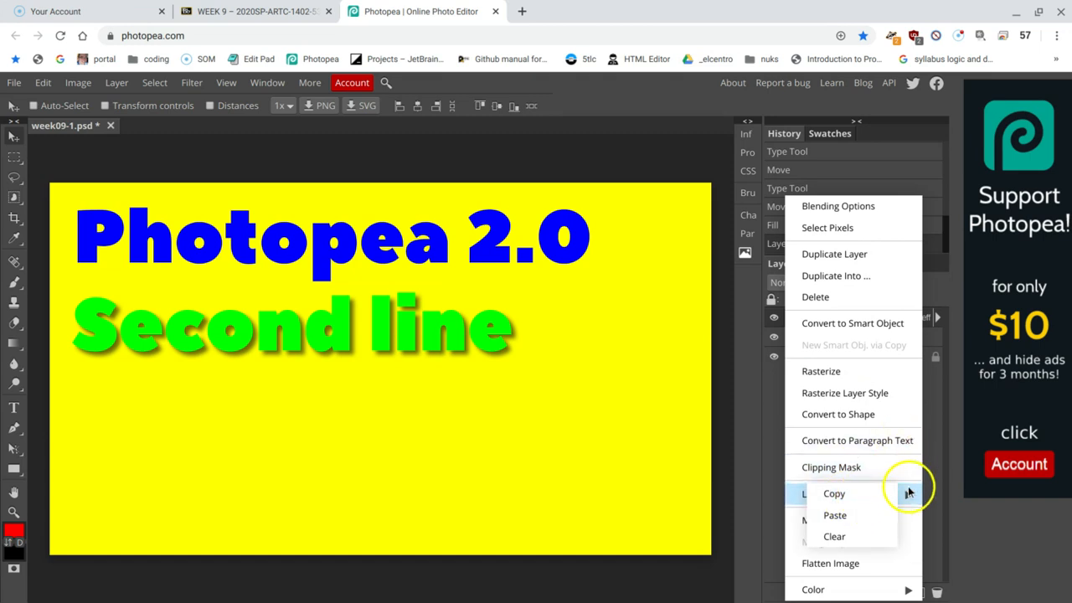
click(834, 494)
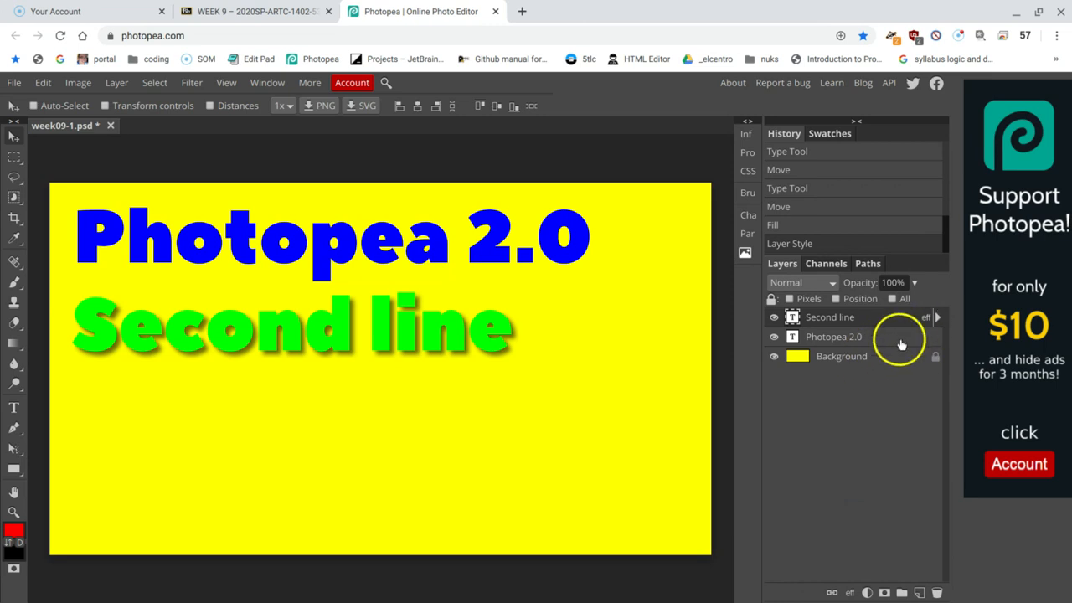
click(899, 345)
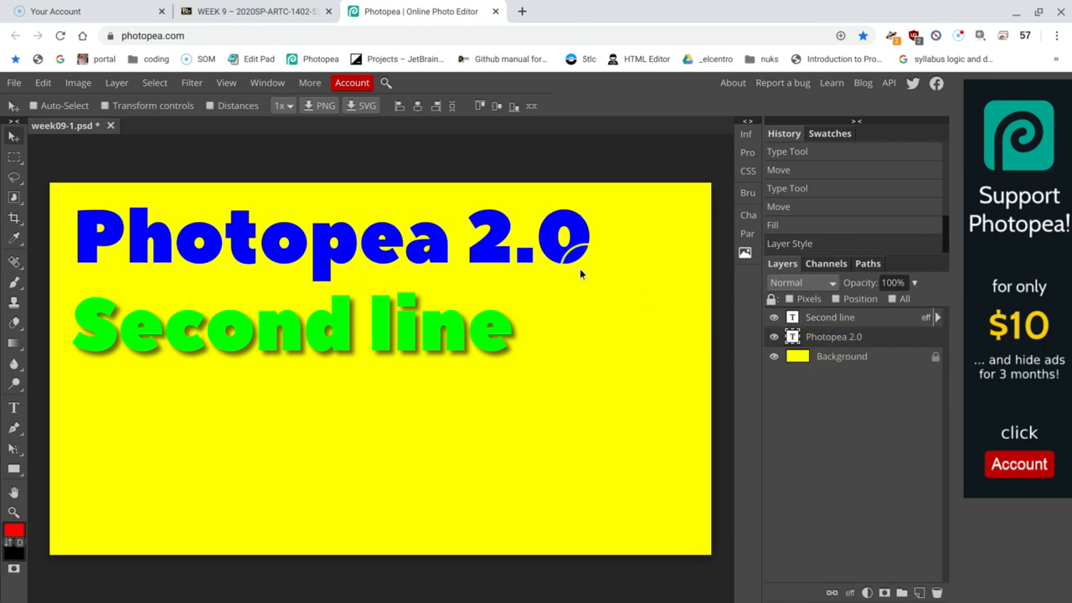
right_click(907, 340)
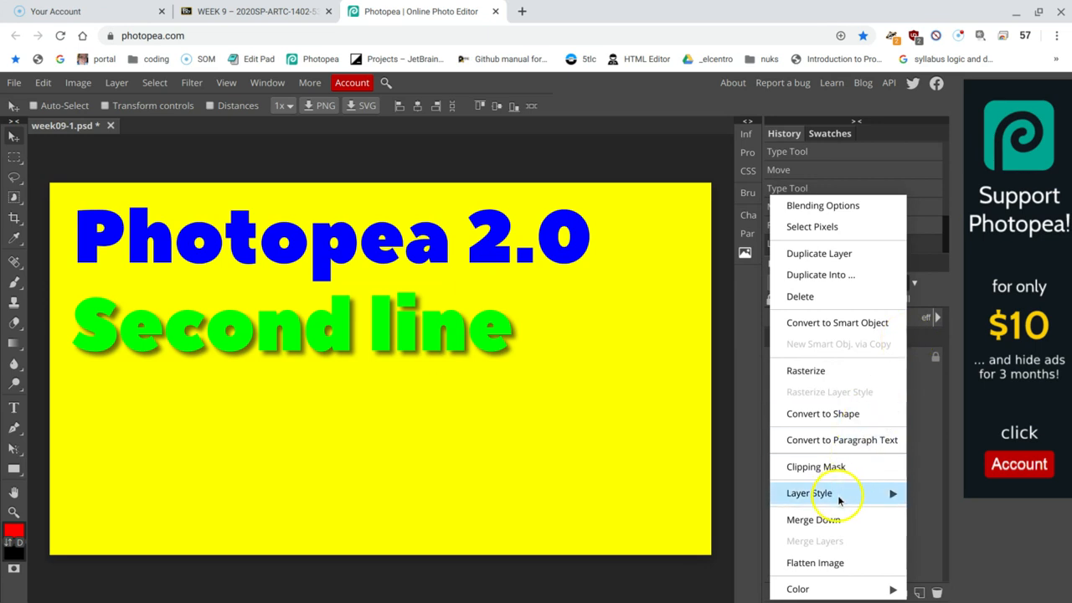
mouse_move(832, 492)
click(901, 516)
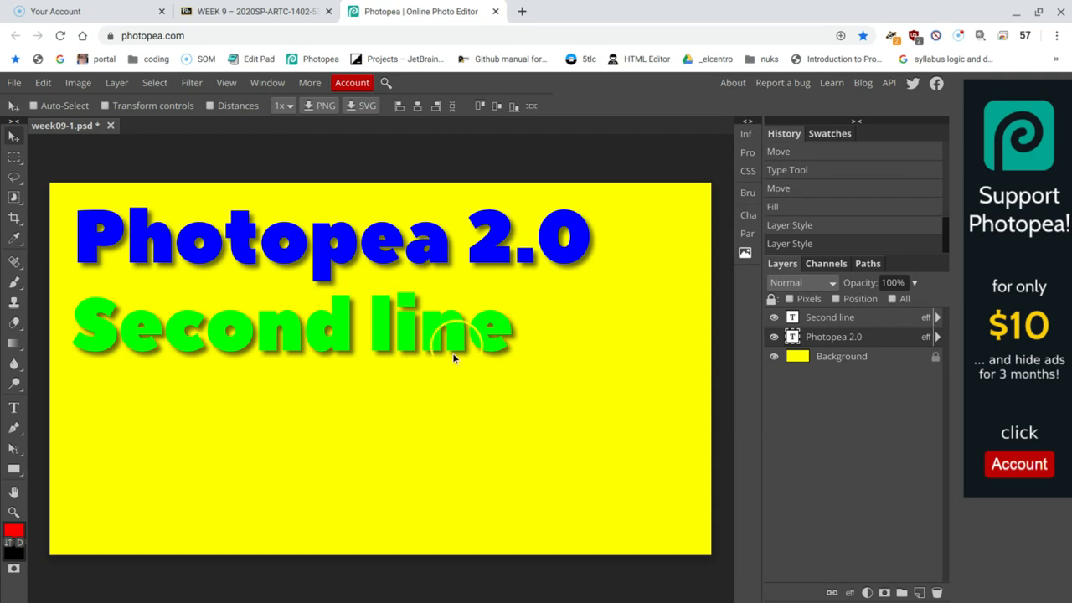
click(432, 225)
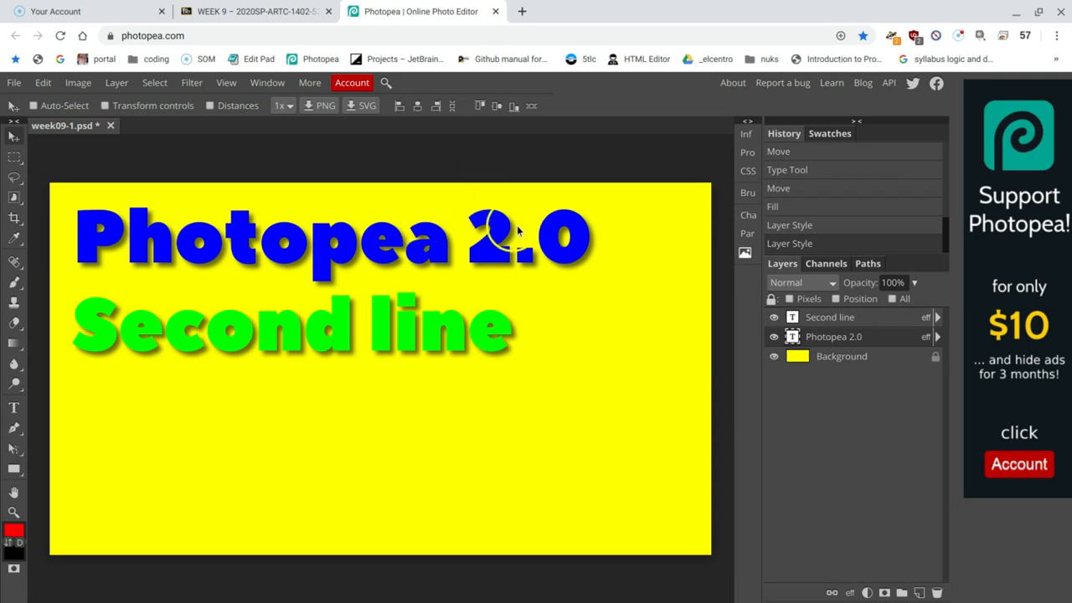
click(449, 316)
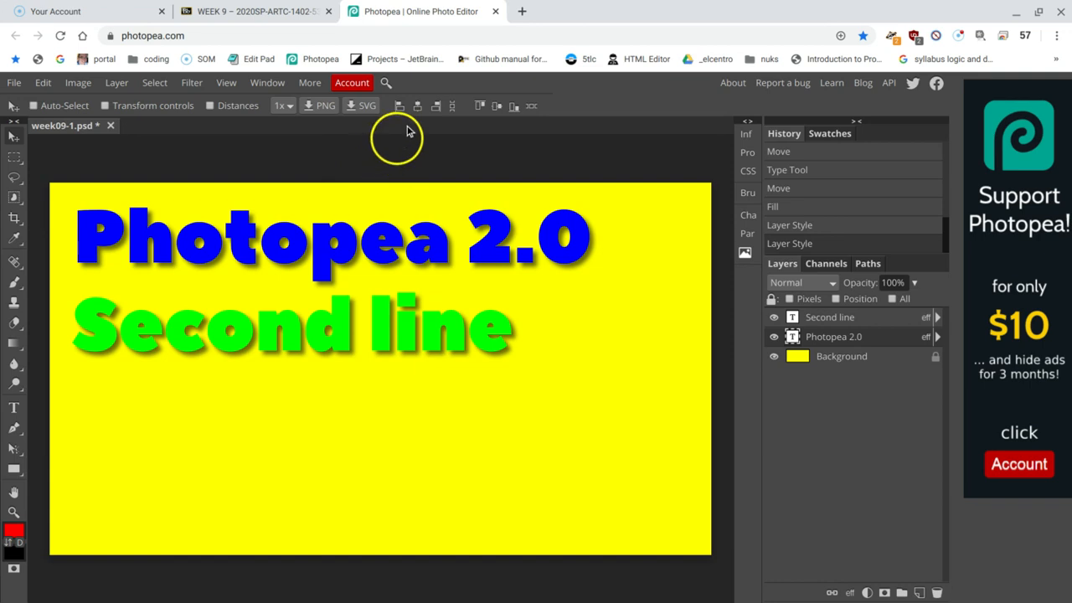
- Switch to the Week 9 course page and open Pixabay from the links of the 9.1c Work with text assignment
click(245, 15)
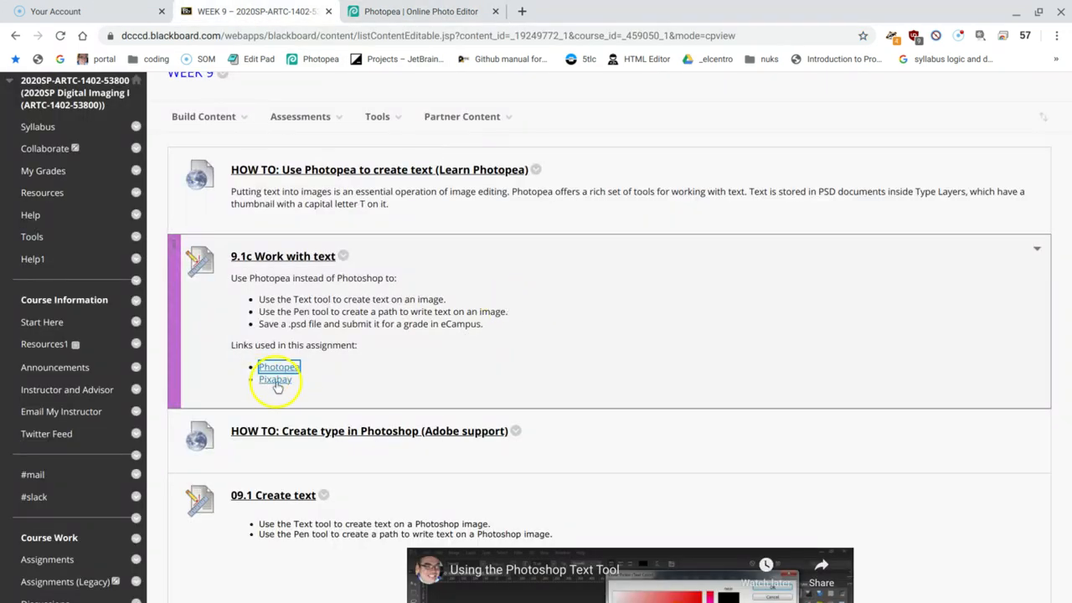
click(277, 381)
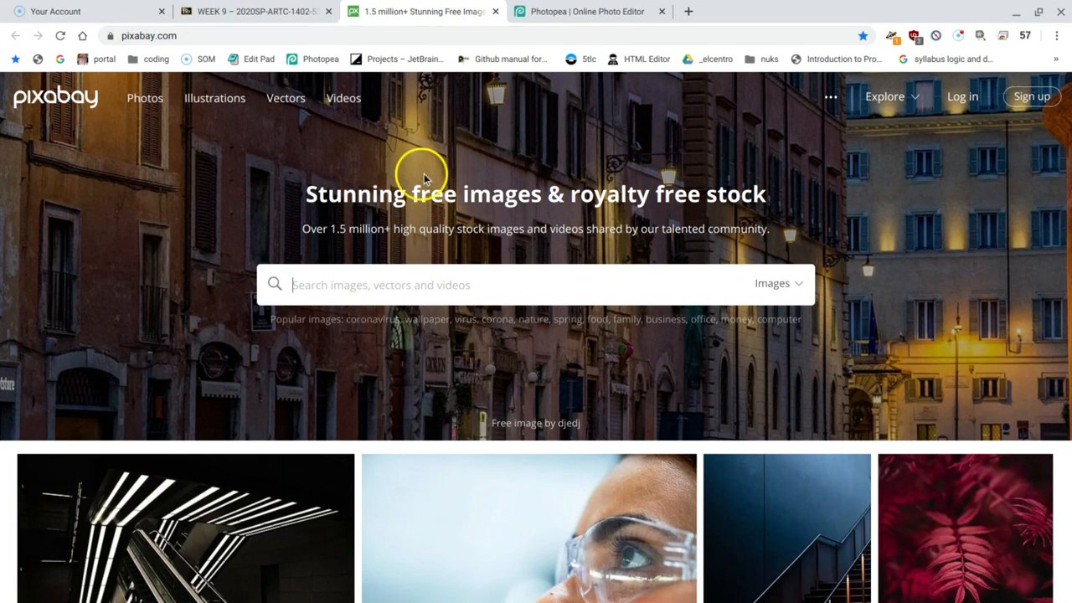
scroll(536, 203, down, 1)
scroll(759, 240, up, 1)
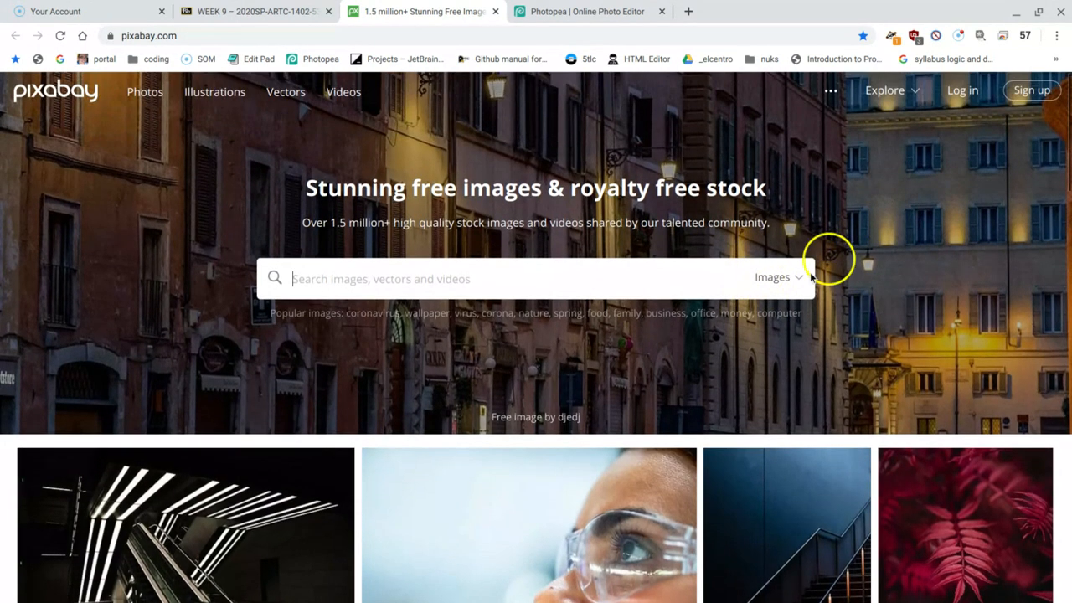
scroll(814, 258, down, 2)
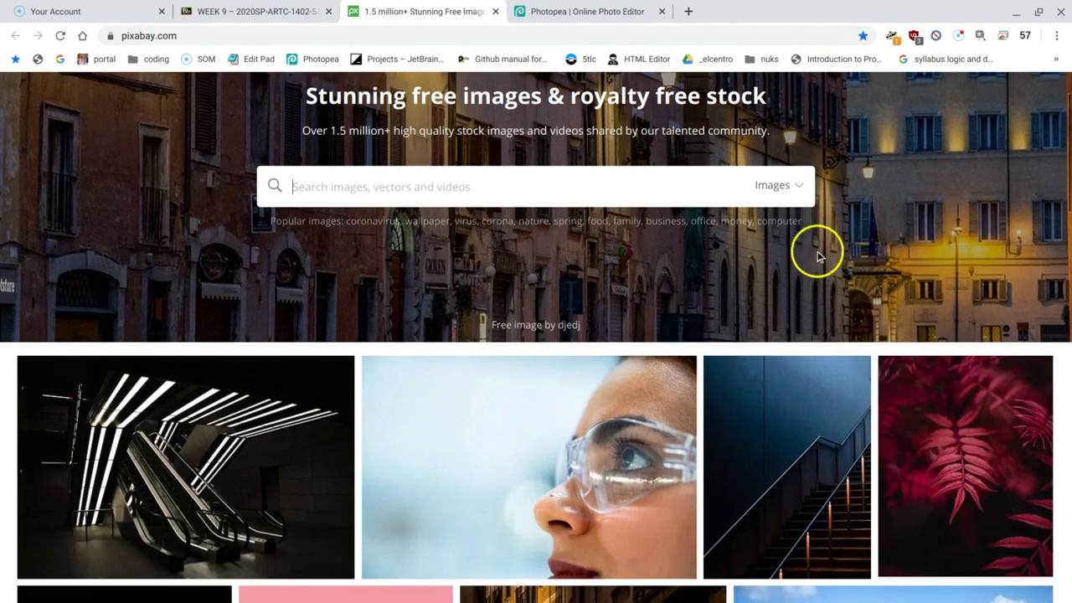
scroll(820, 252, up, 3)
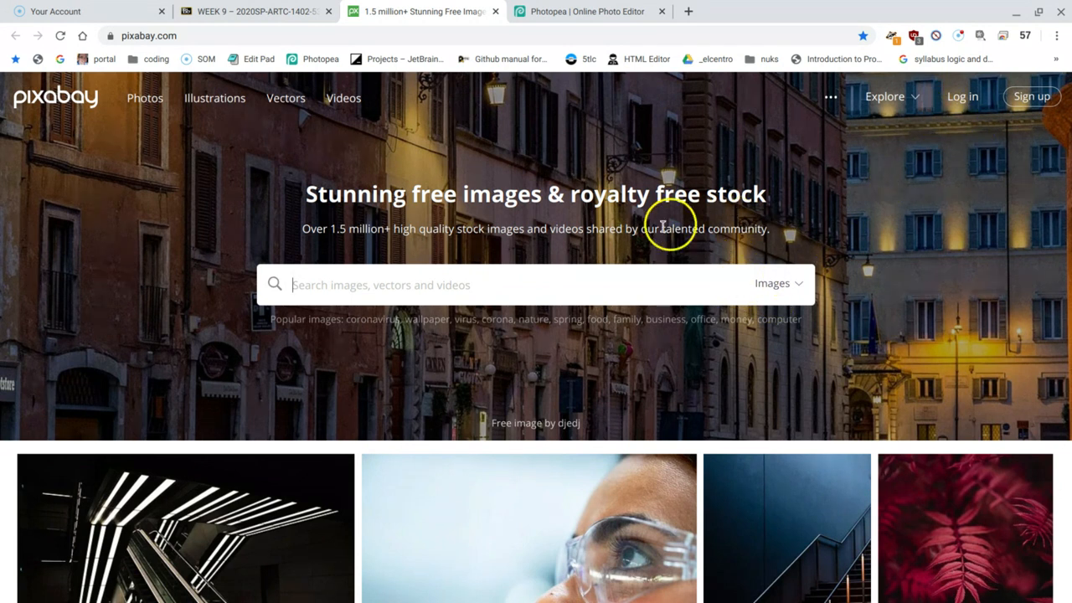
- Search Pixabay for "background" and open the aerial photo of green sea water meeting a sandy beach
click(494, 283)
text(backgro)
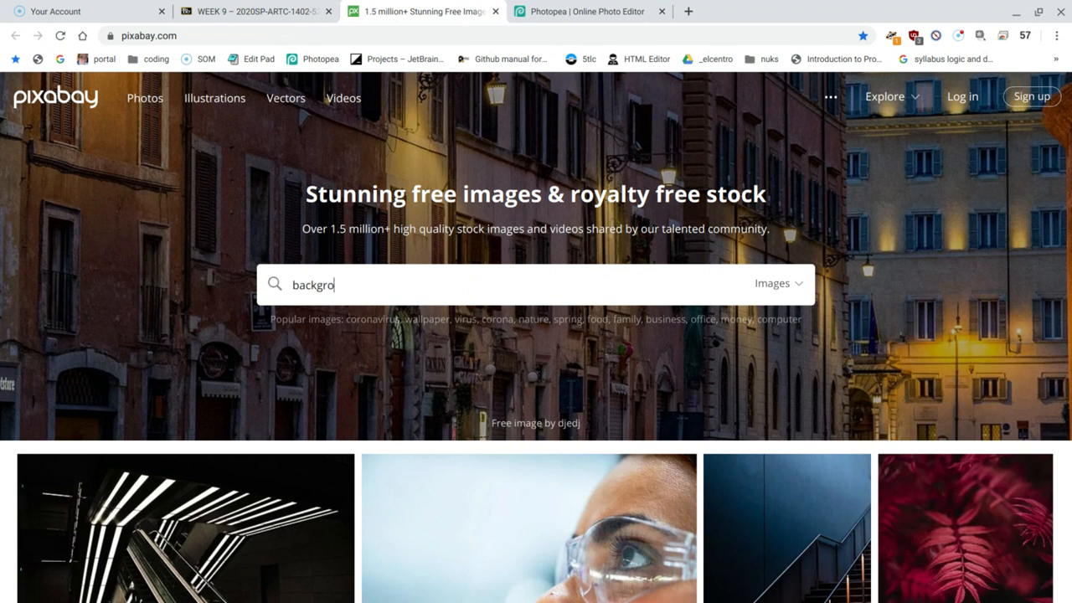
text(und)
key(Return)
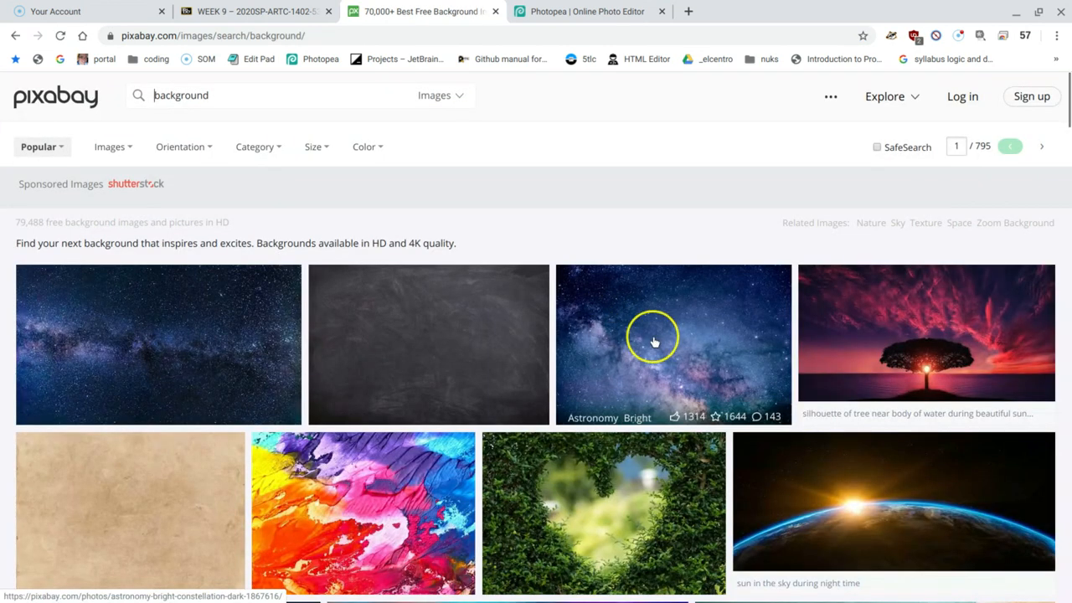
scroll(653, 348, down, 3)
scroll(654, 349, down, 4)
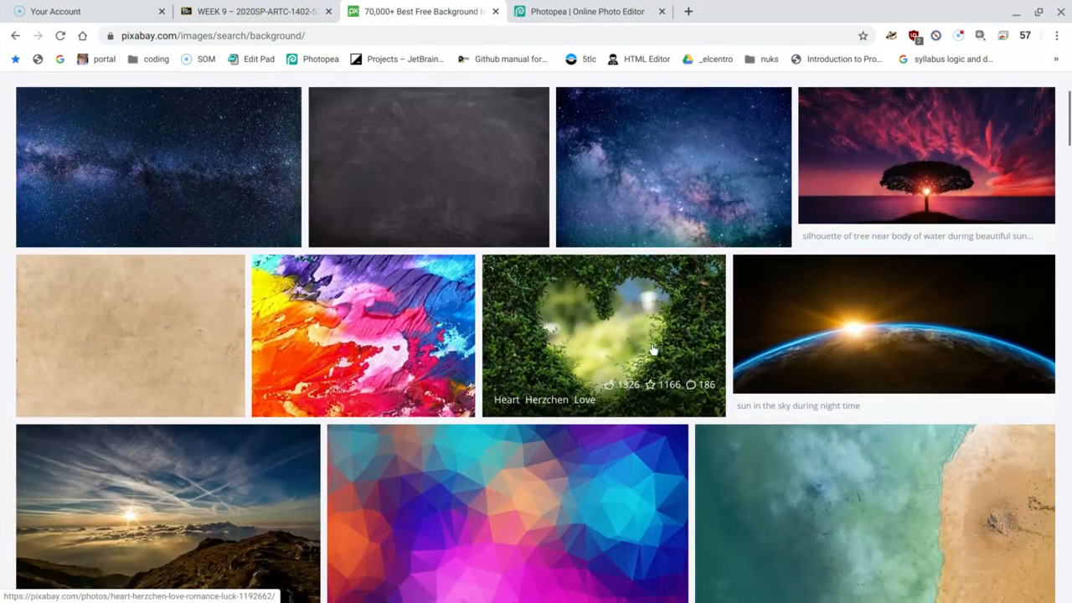
scroll(644, 360, up, 1)
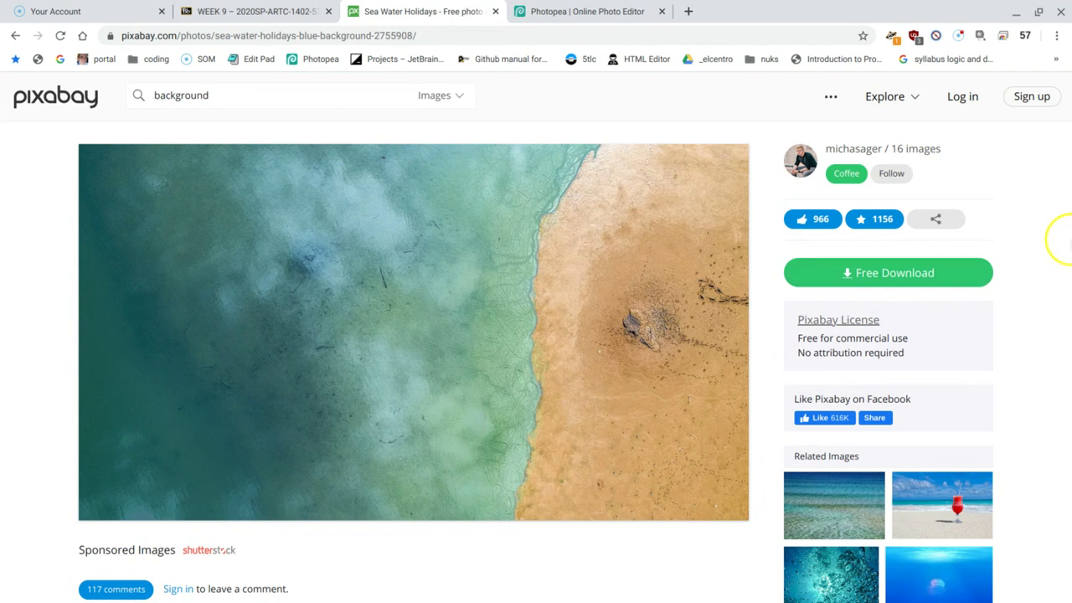
- Copy the beach photo, switch to Photopea and paste it directly above the Background layer, allowing clipboard access
right_click(389, 290)
click(441, 345)
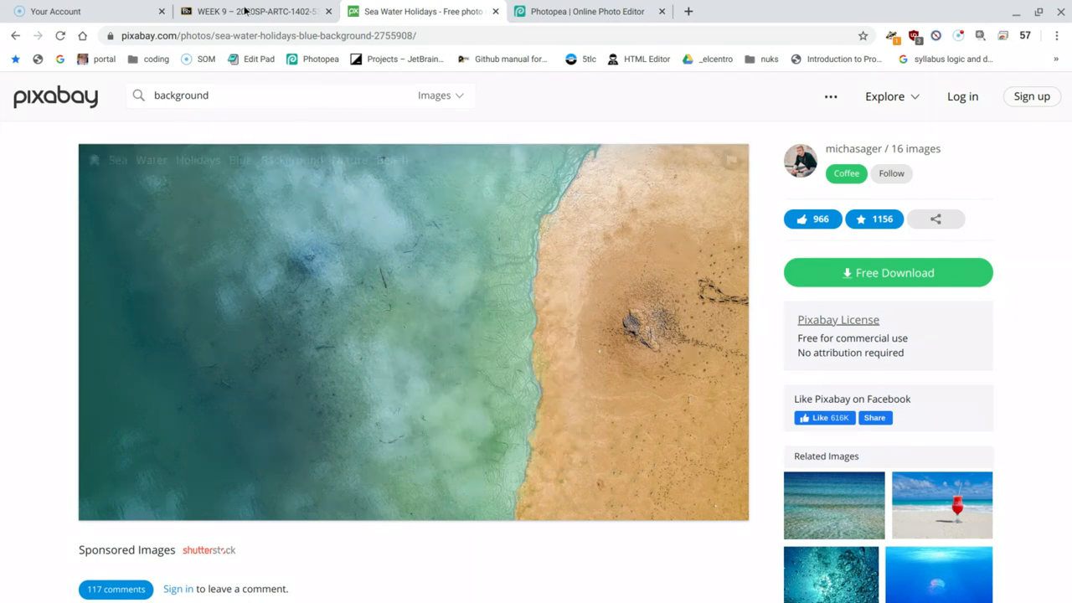
click(553, 14)
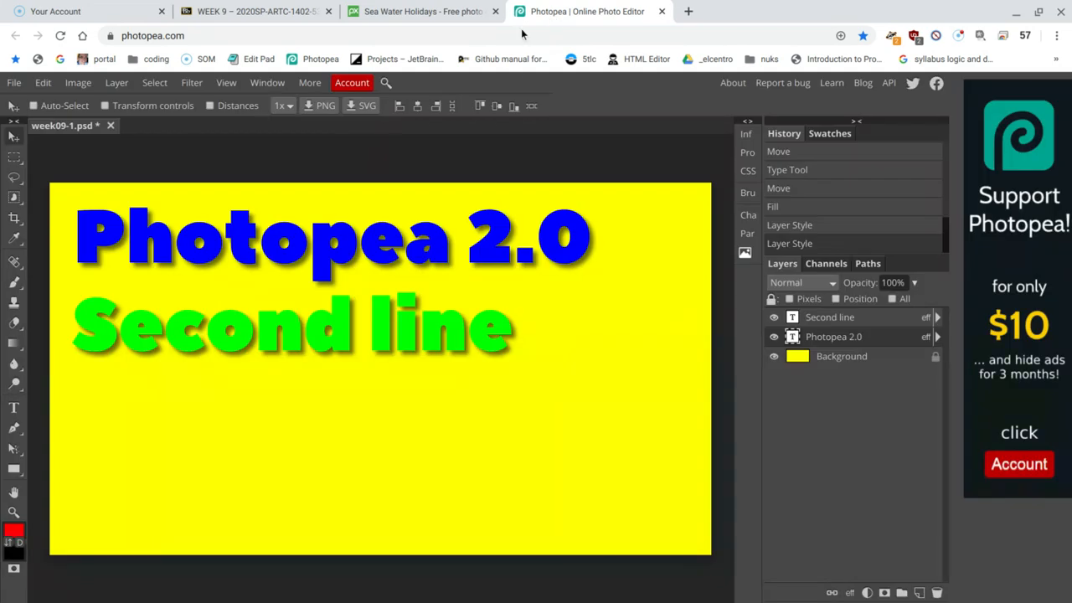
click(854, 358)
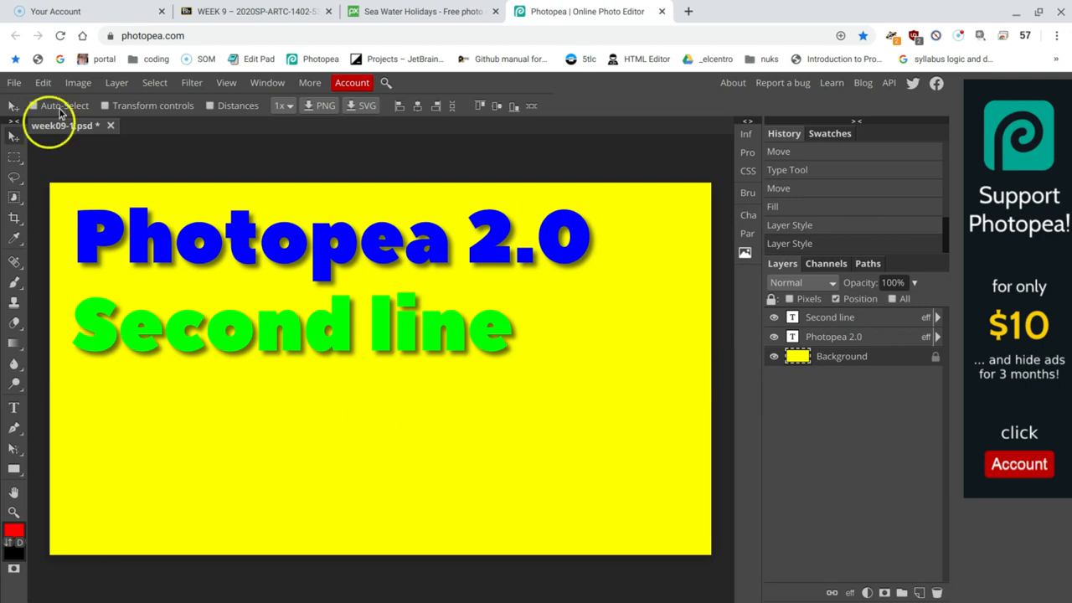
click(43, 83)
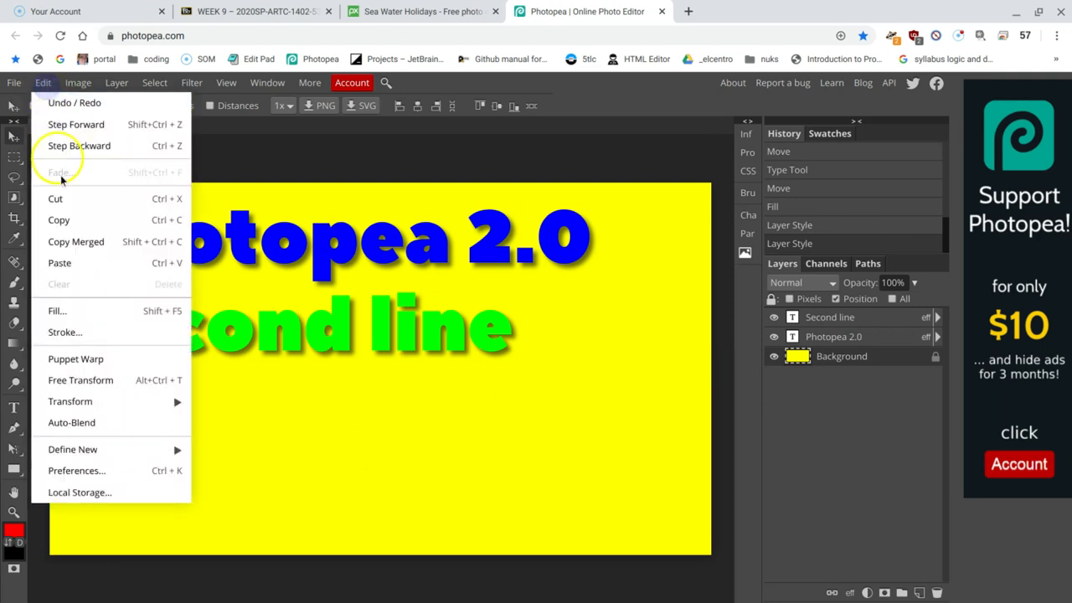
click(84, 263)
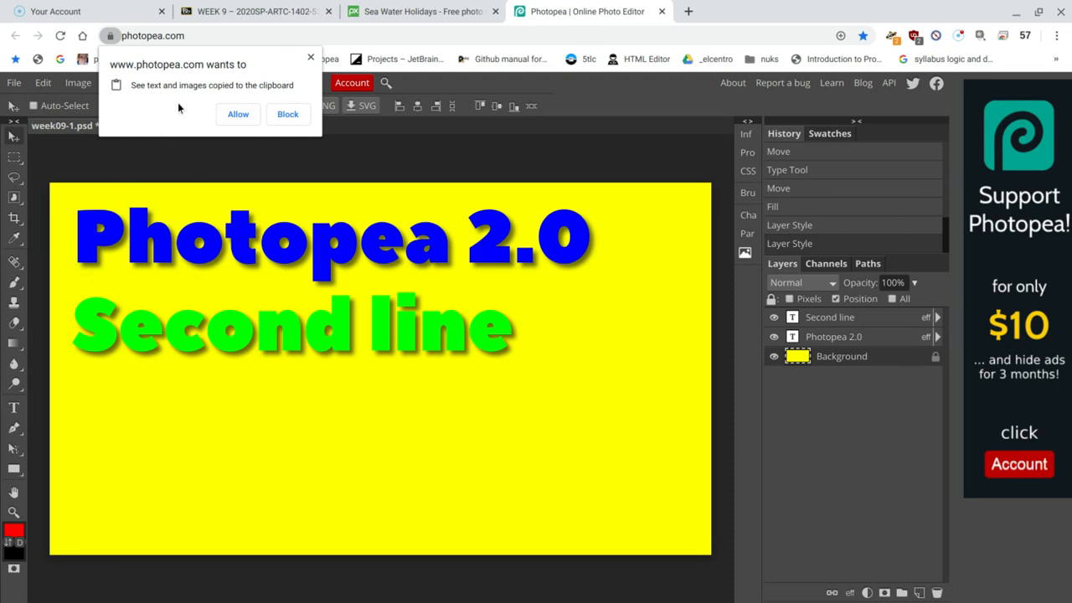
click(239, 114)
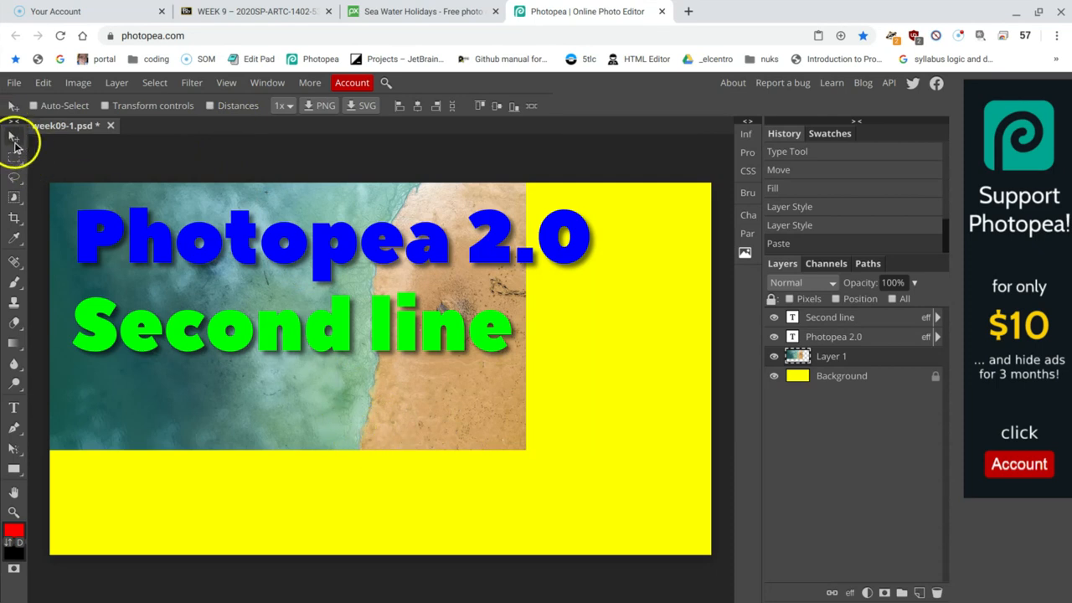
- Move the pasted beach photo from the canvas's upper-left corner to about the middle of the canvas
click(359, 323)
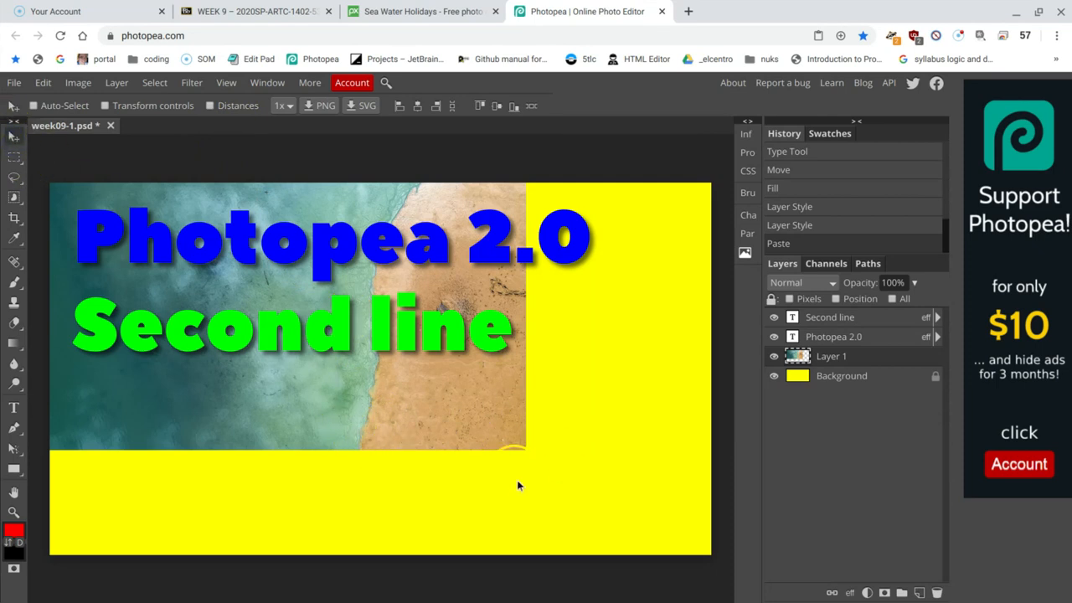
click(134, 159)
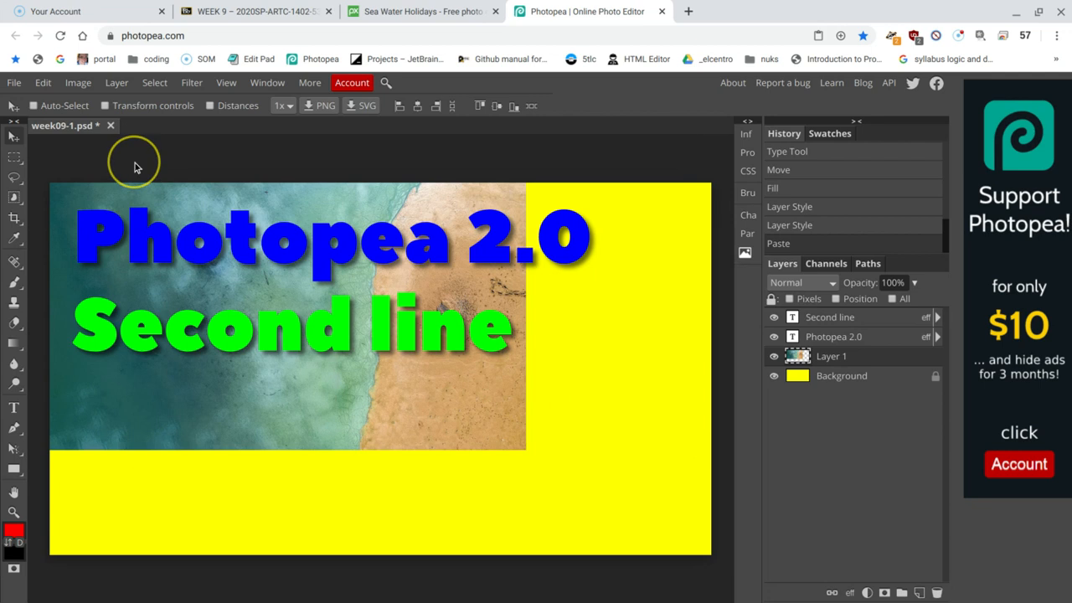
click(863, 366)
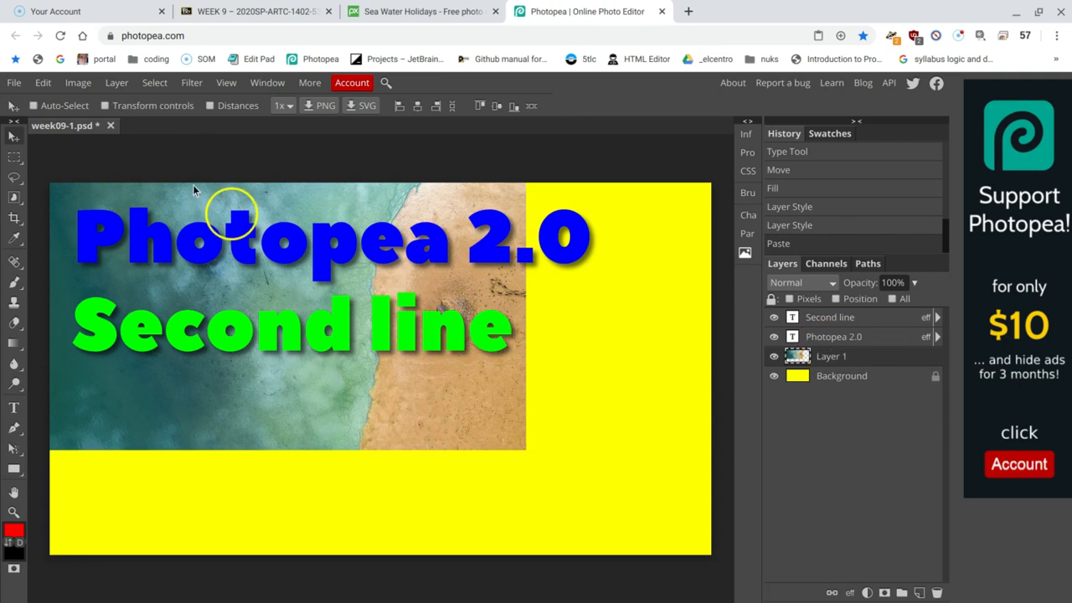
drag(311, 387, 403, 448)
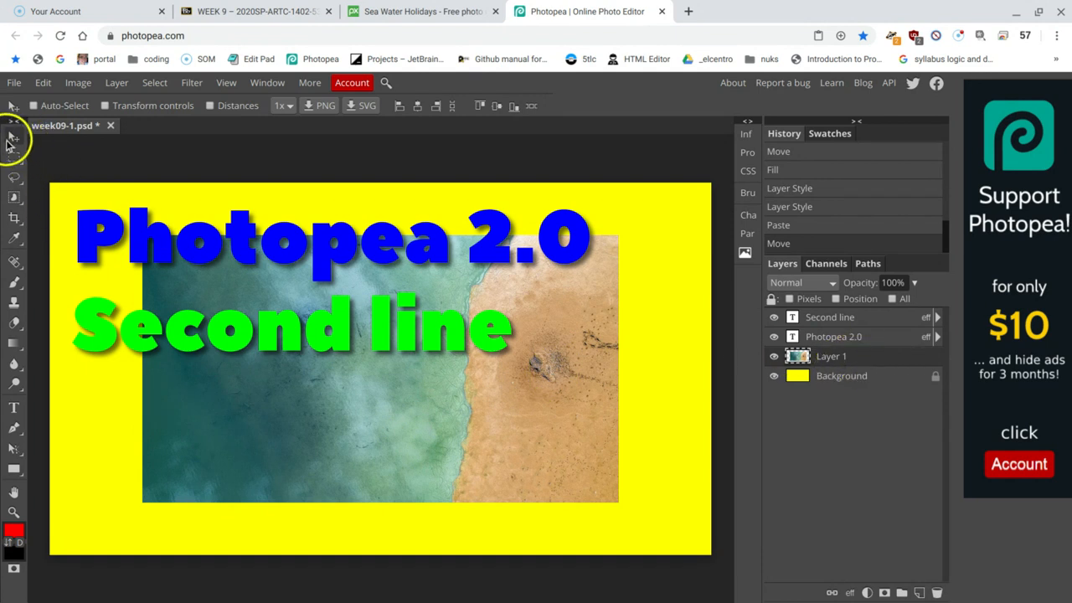
- Scale the beach photo proportionally to about 139% so it fills the whole canvas, apply it and turn off the transform controls
click(105, 105)
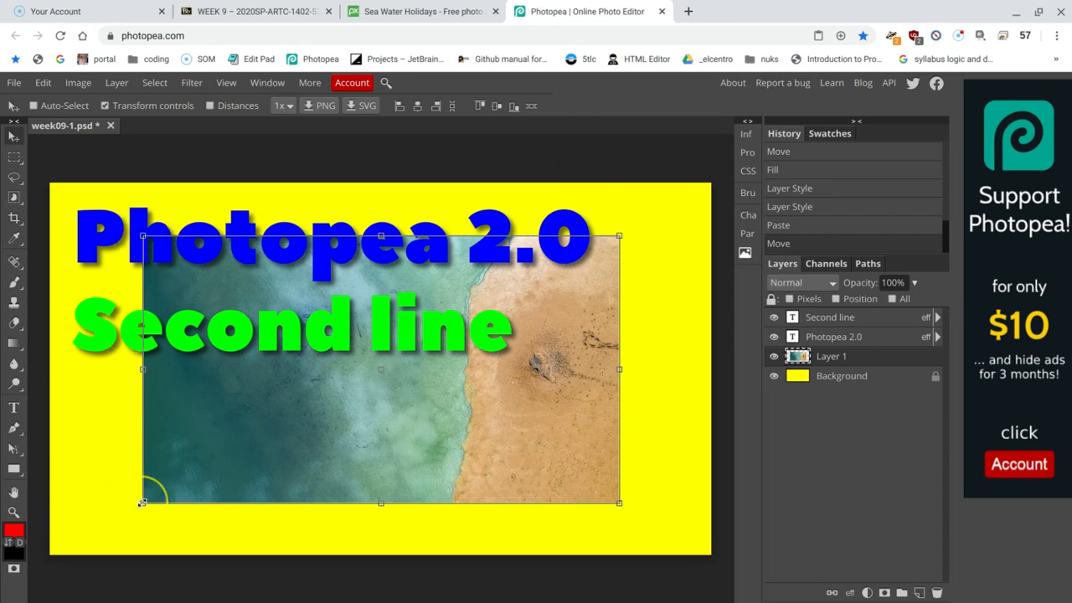
drag(130, 508, 51, 554)
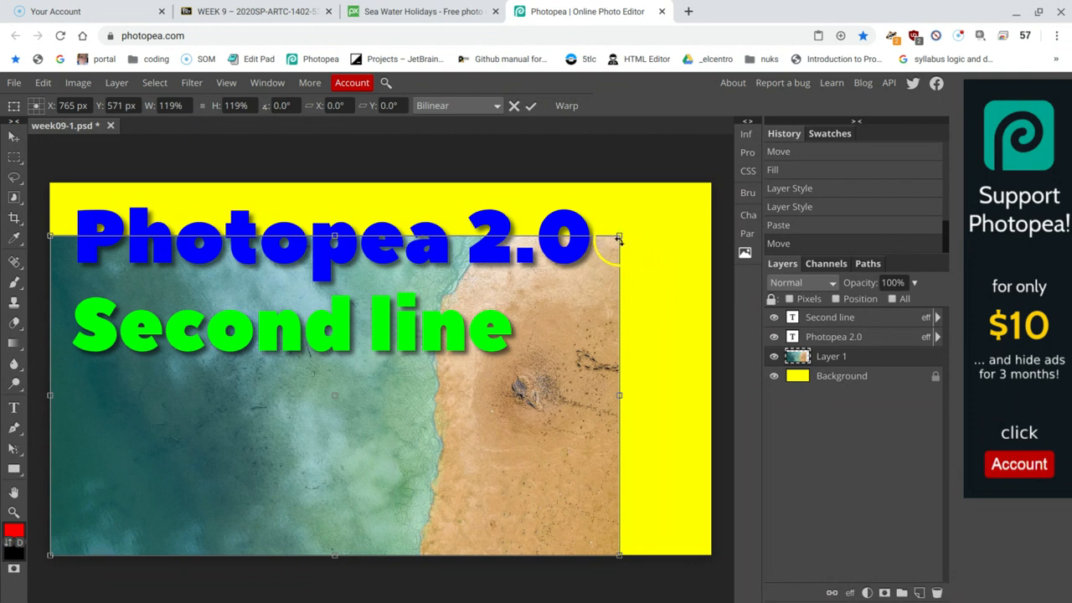
drag(619, 235, 710, 181)
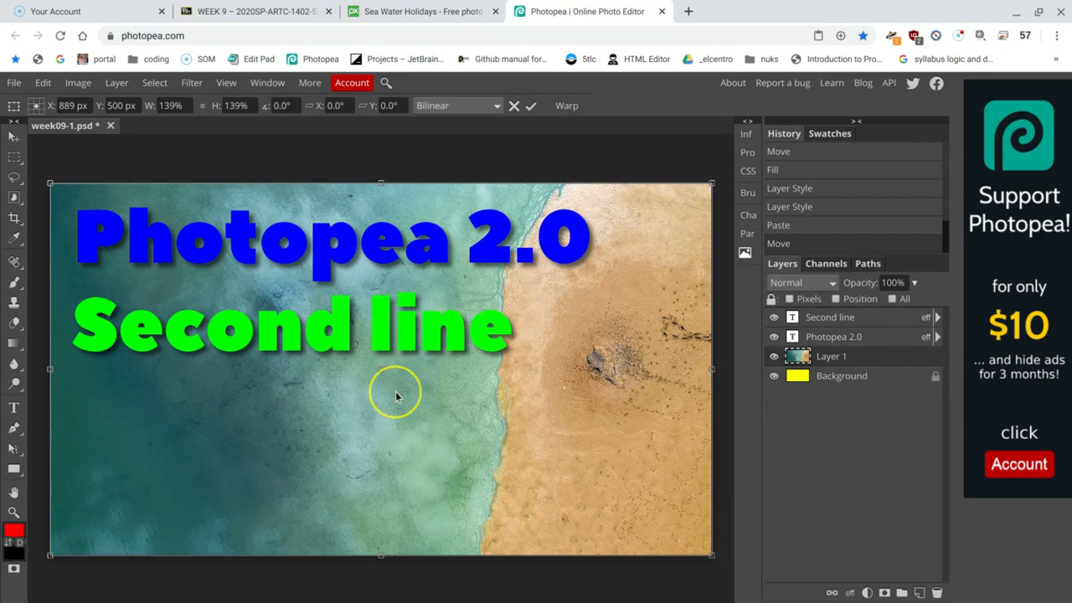
key(Return)
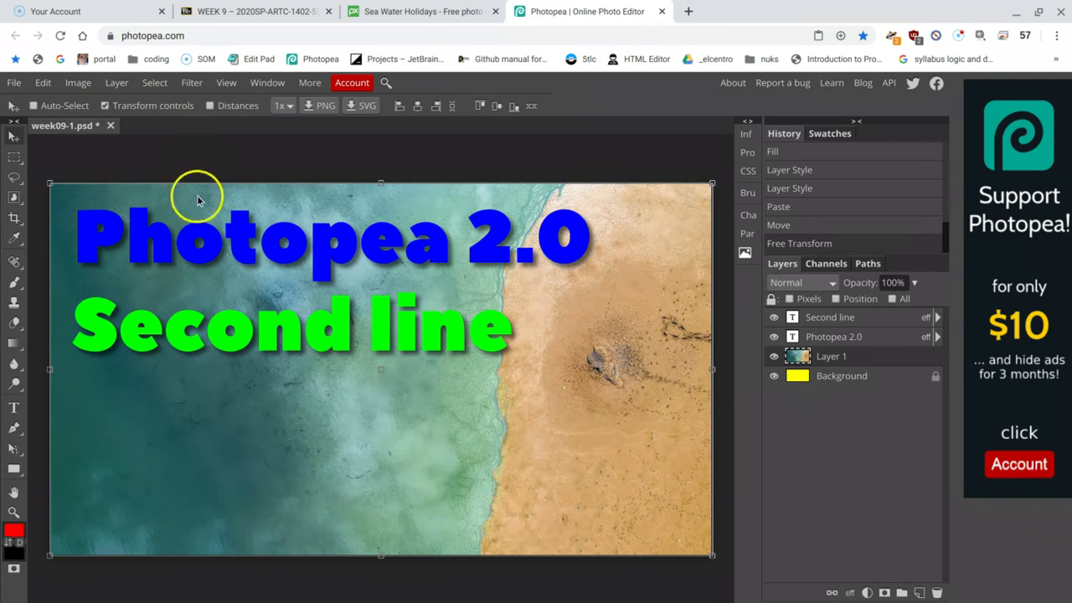
click(105, 106)
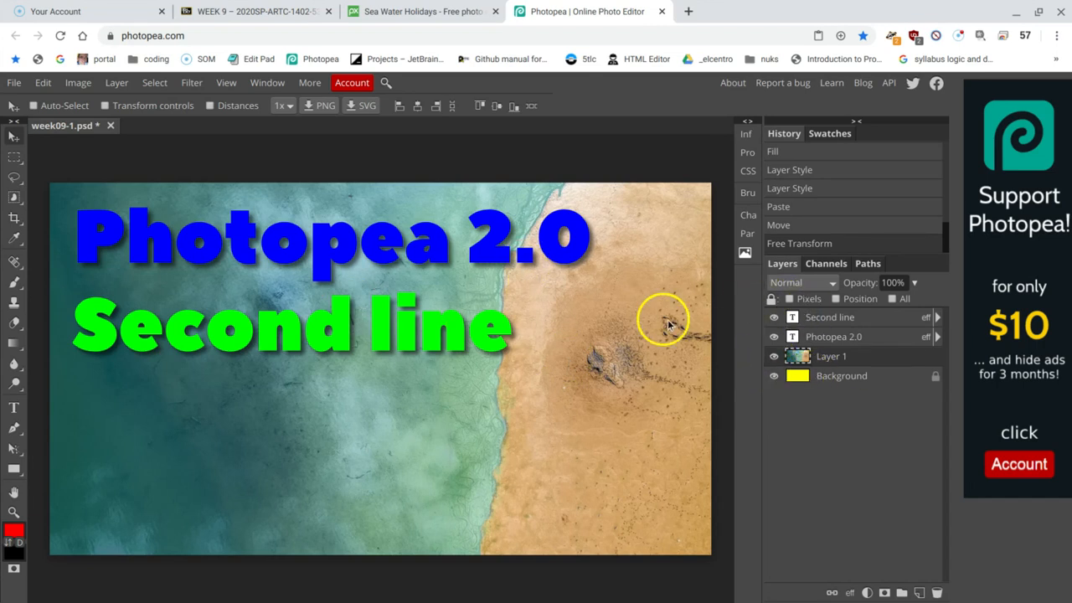
- Scale the "Second line" text layer down proportionally to about 53%, keeping its upper-left corner in place, and apply the transform
click(830, 318)
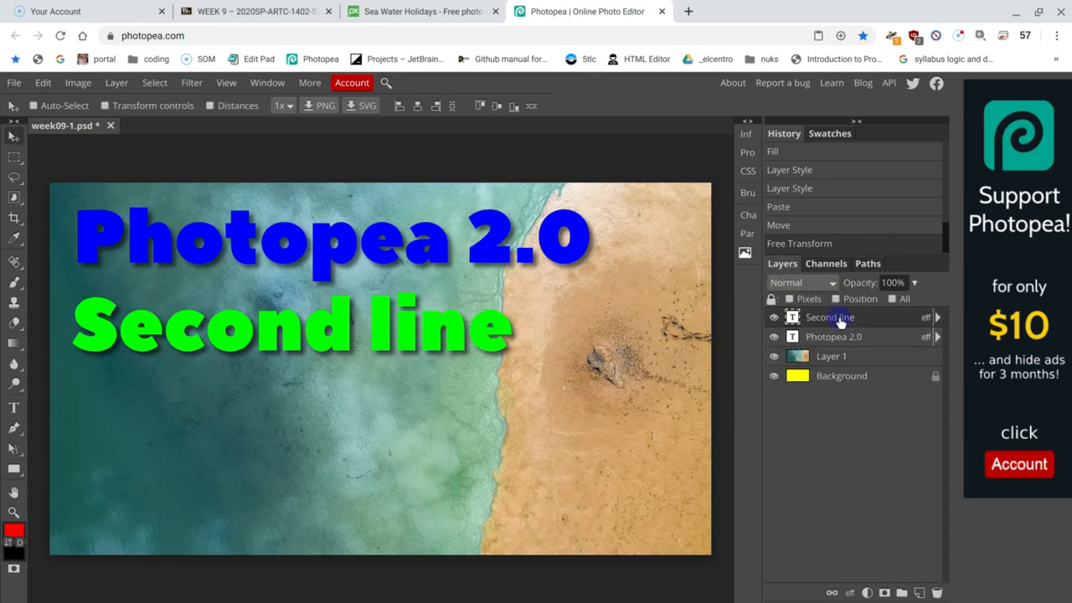
click(106, 106)
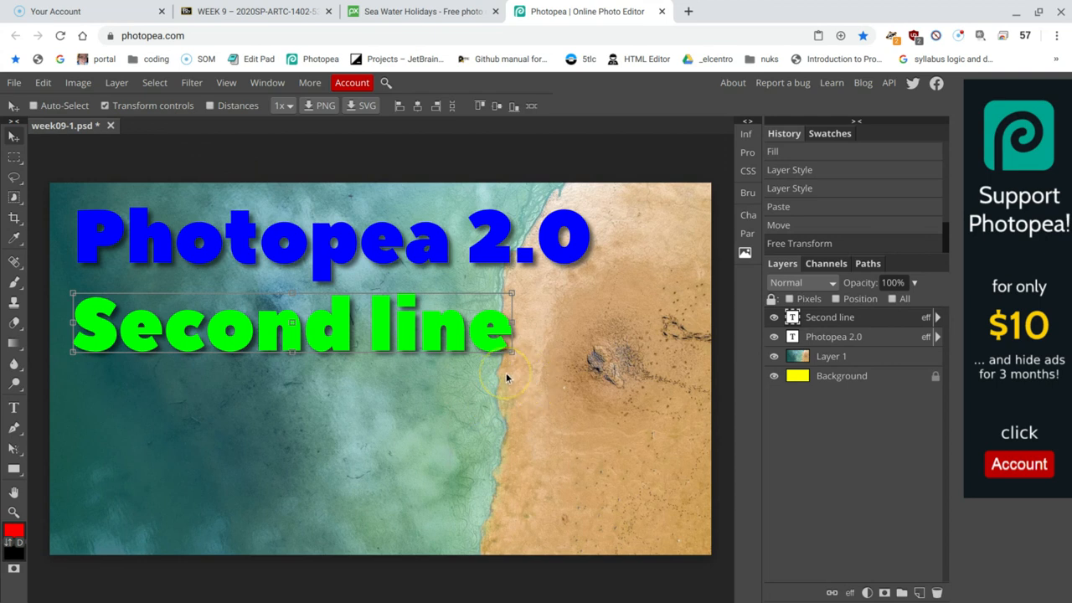
drag(507, 360, 310, 334)
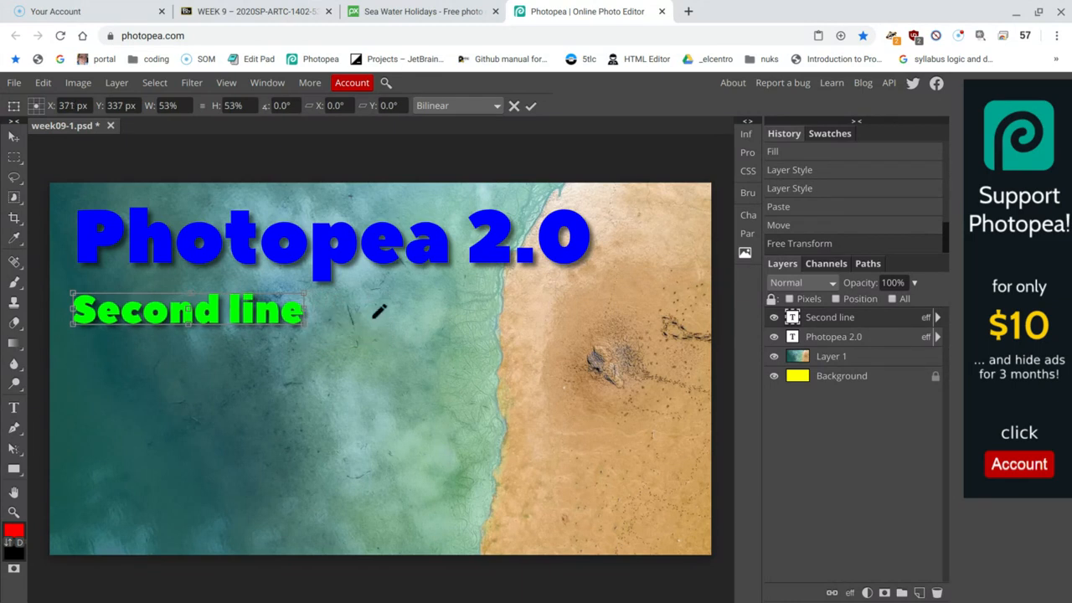
click(378, 318)
key(Return)
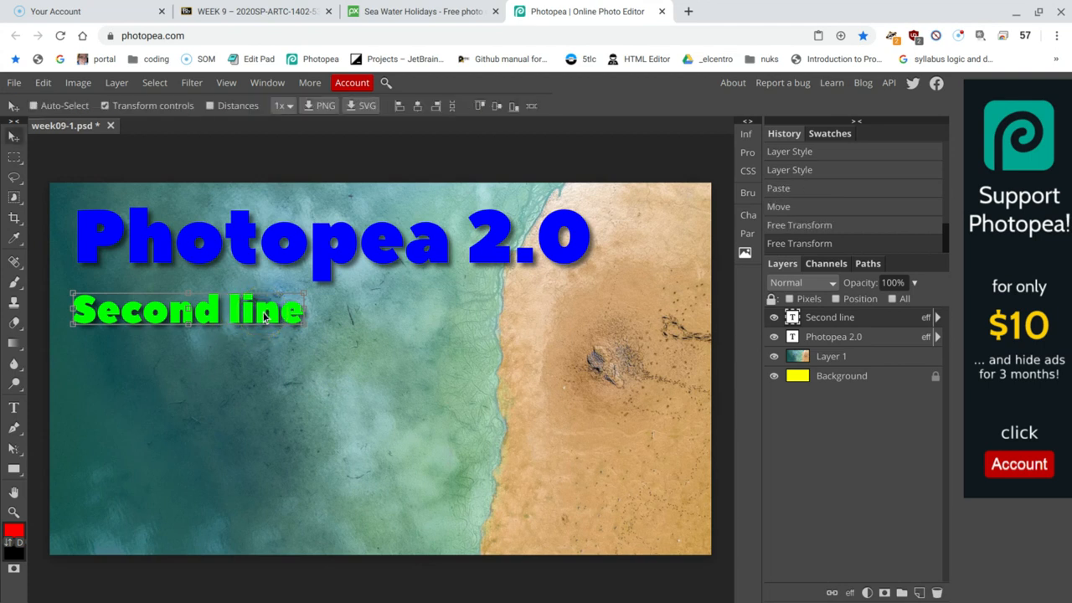